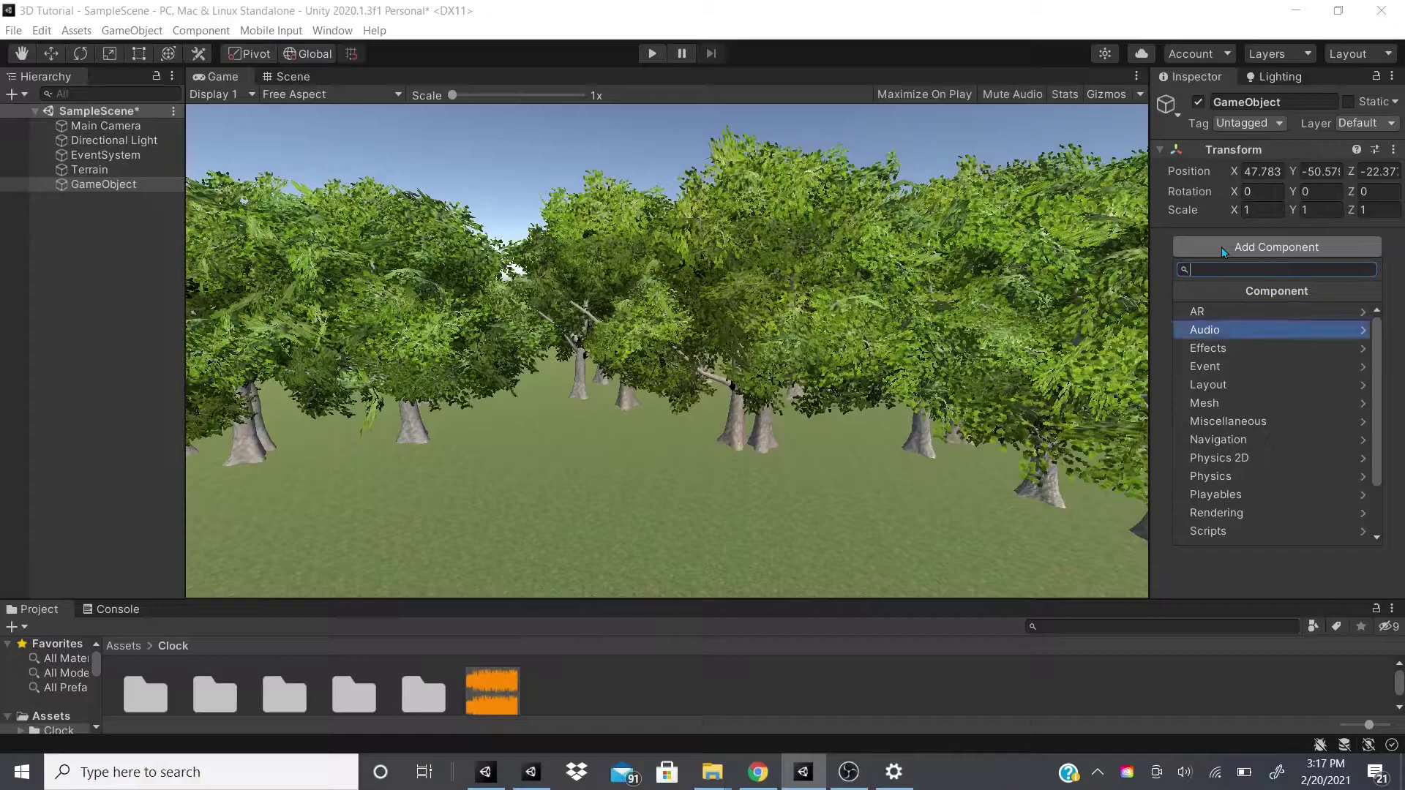
# Examine the Audio Listener component on the Main Camera, widening the Inspector to read its settings
pyautogui.press('Return')
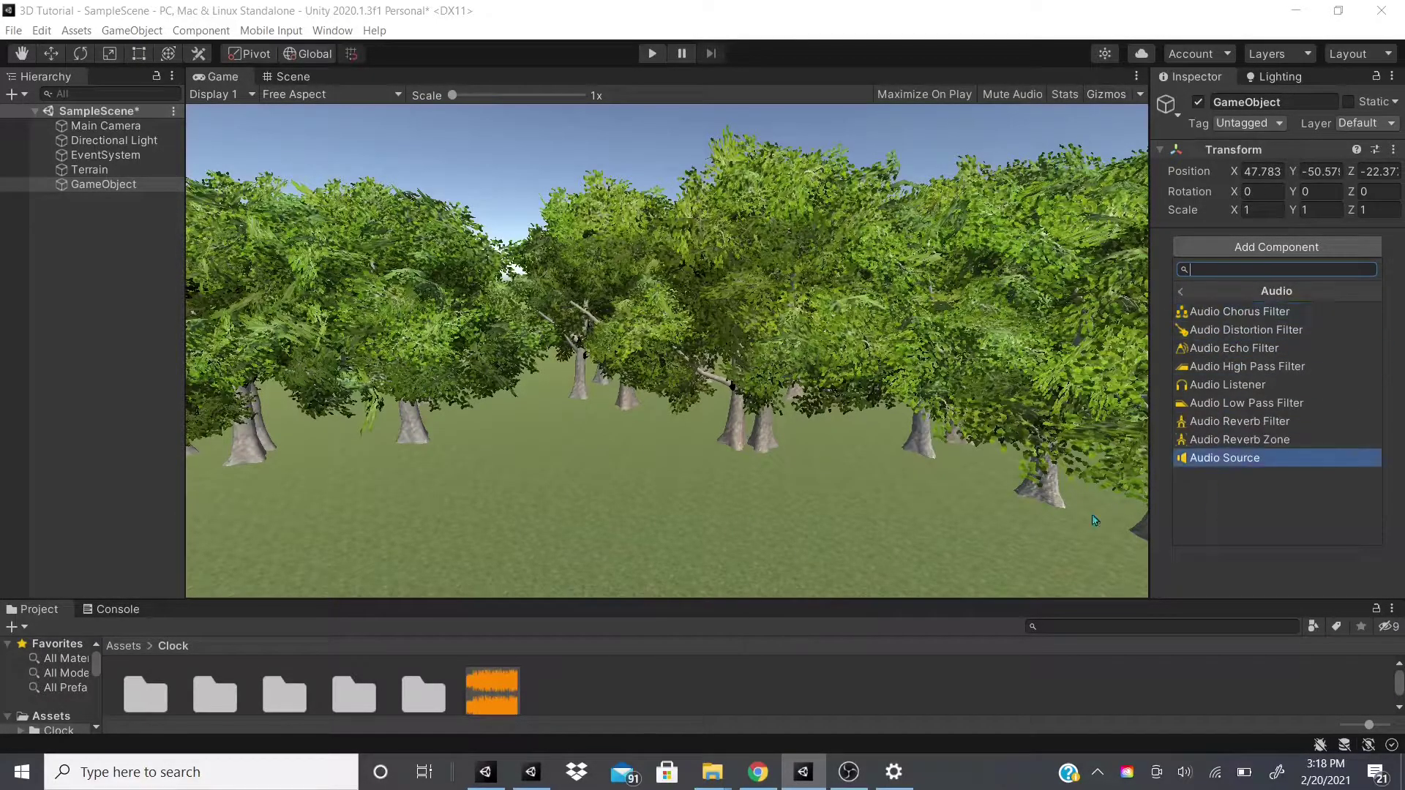
pyautogui.click(105, 126)
pyautogui.click(107, 187)
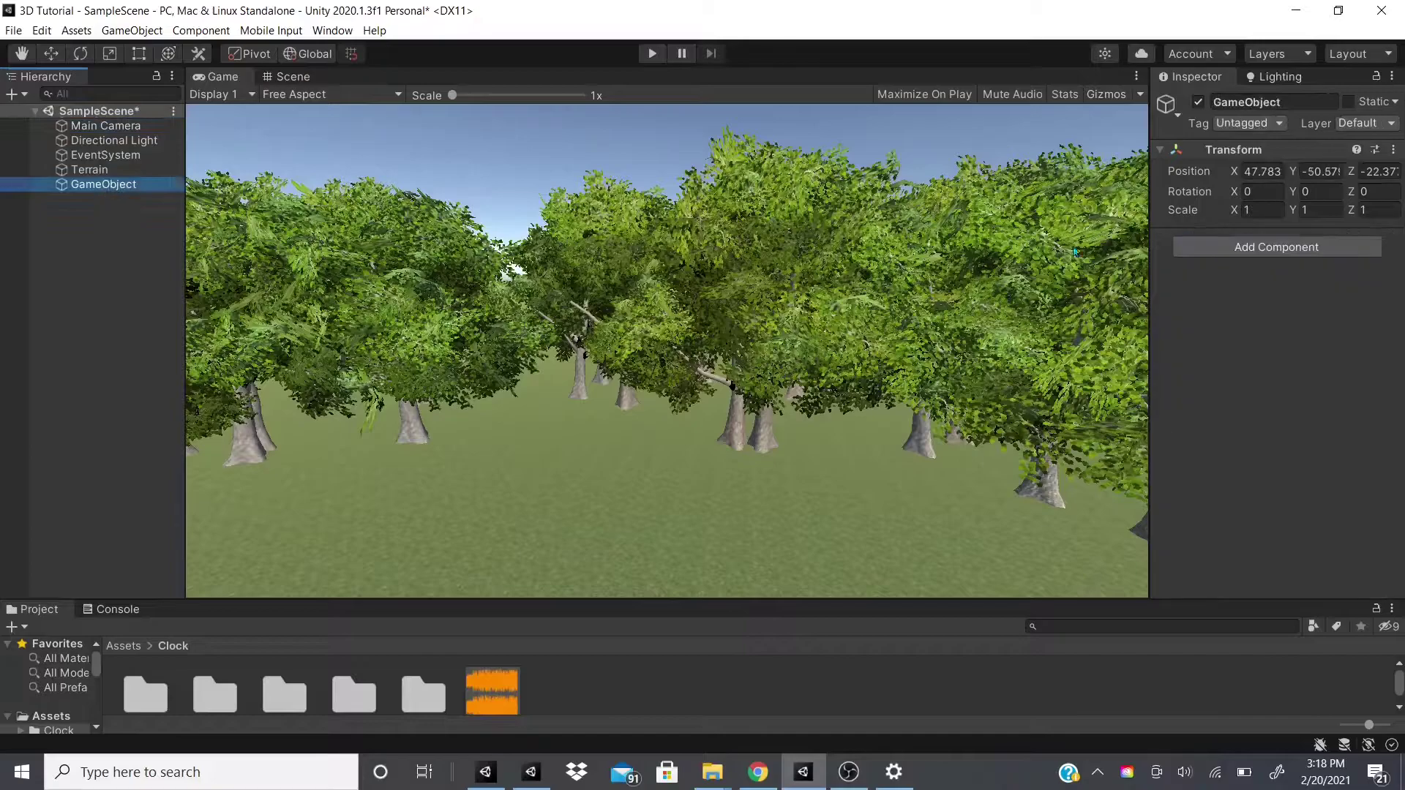
pyautogui.click(105, 126)
pyautogui.scroll(-5, 1247, 323)
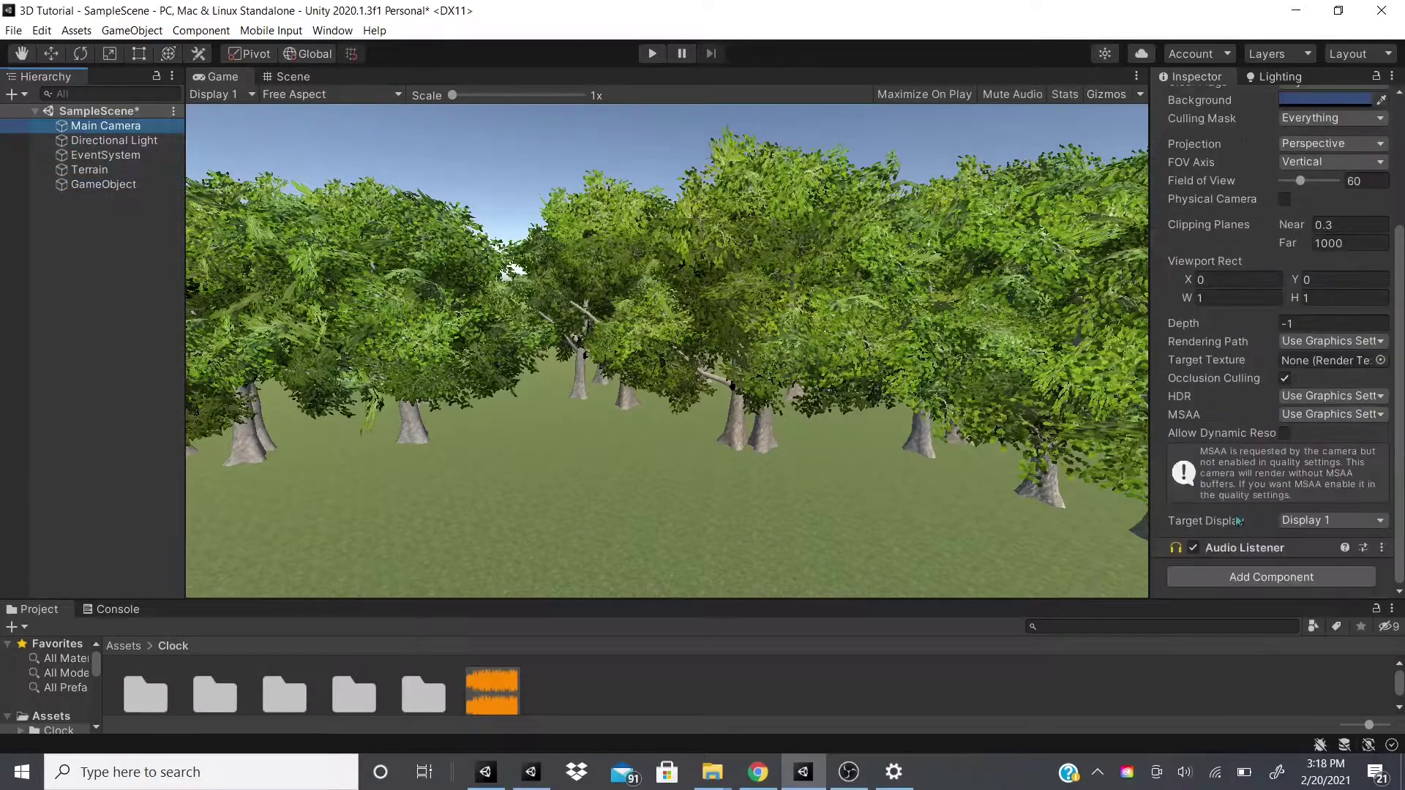
pyautogui.moveTo(1150, 542); pyautogui.dragTo(989, 534)
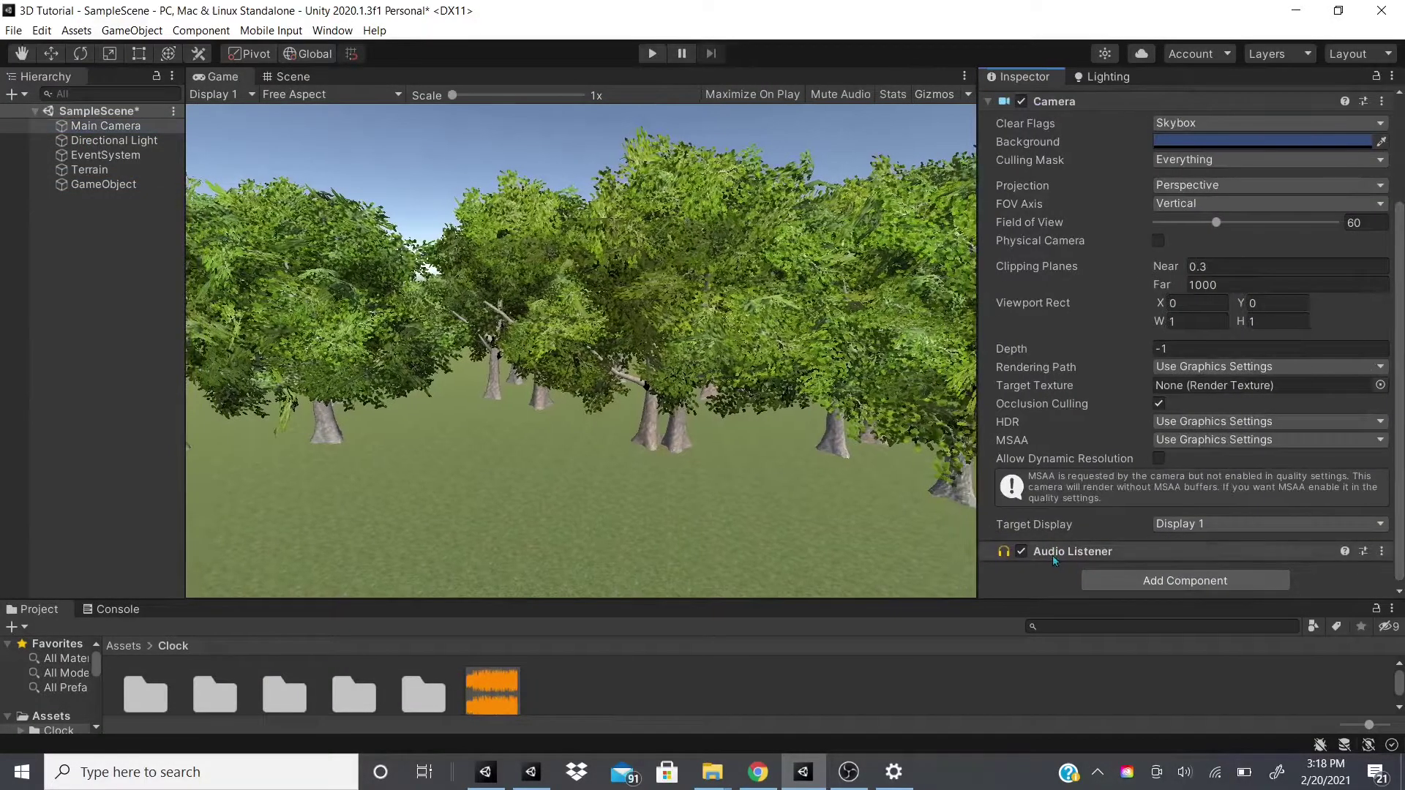
# Add an Audio Source component to GameObject and look over its settings
pyautogui.click(76, 187)
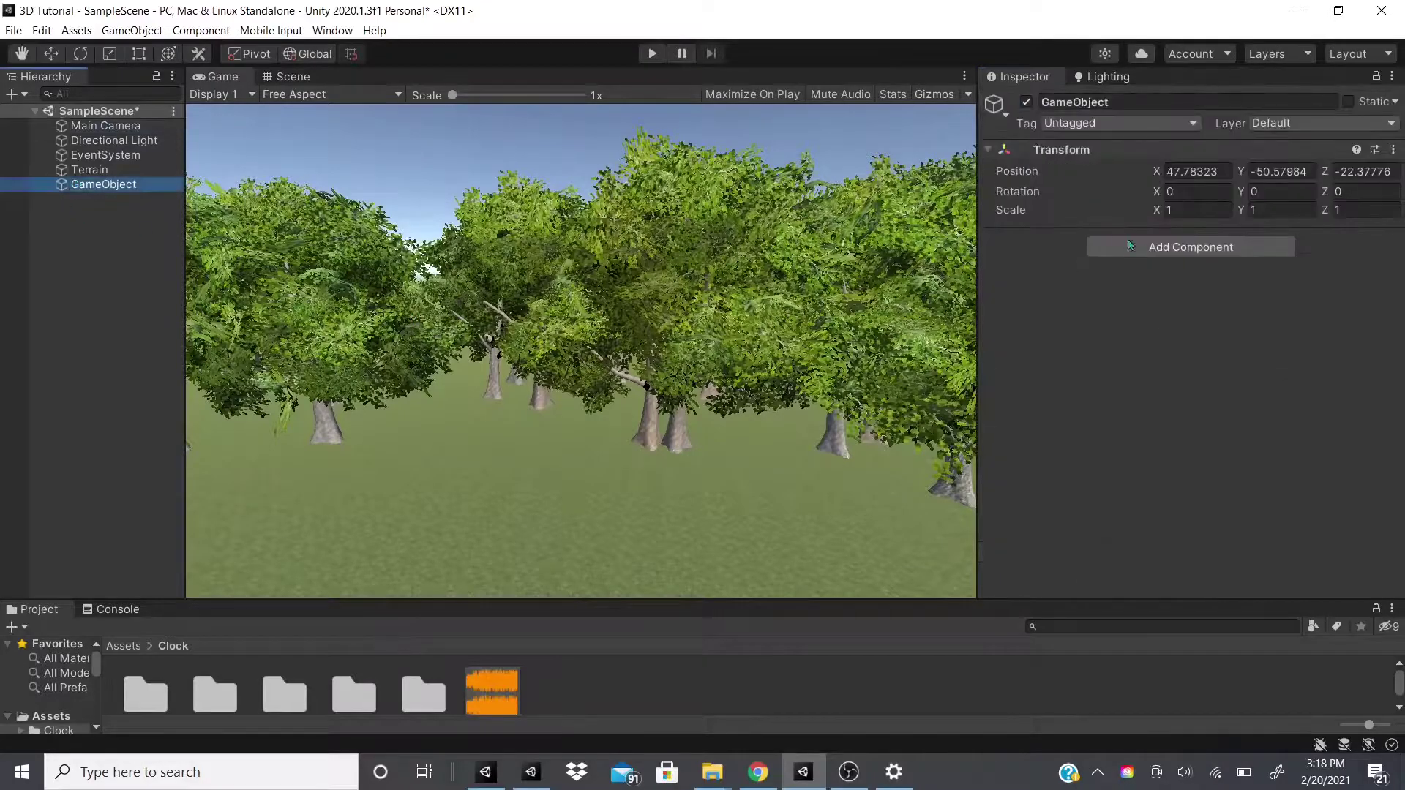
pyautogui.click(1135, 249)
pyautogui.press('Return')
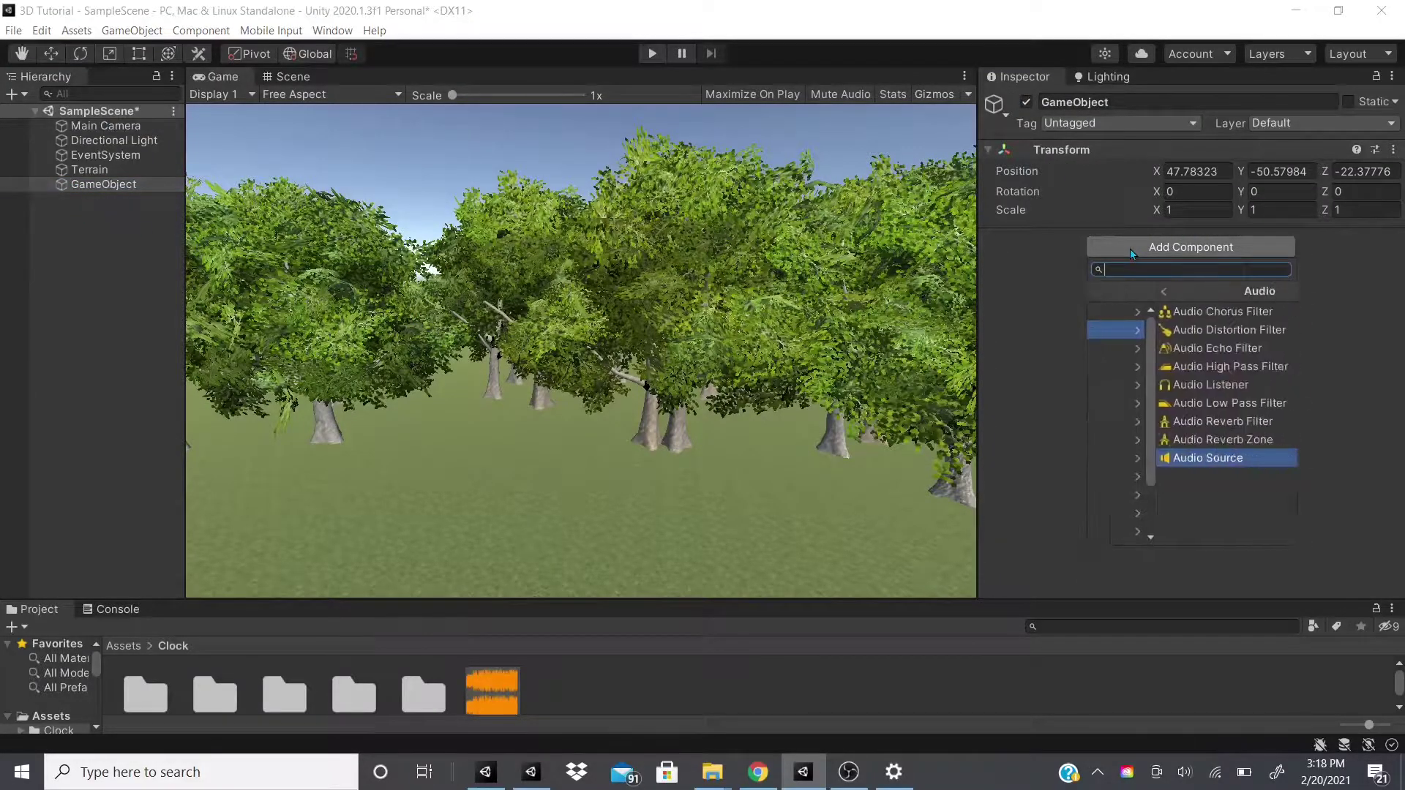
pyautogui.press('Up')
pyautogui.press('Return')
pyautogui.scroll(-5, 1137, 224)
pyautogui.scroll(5, 1137, 224)
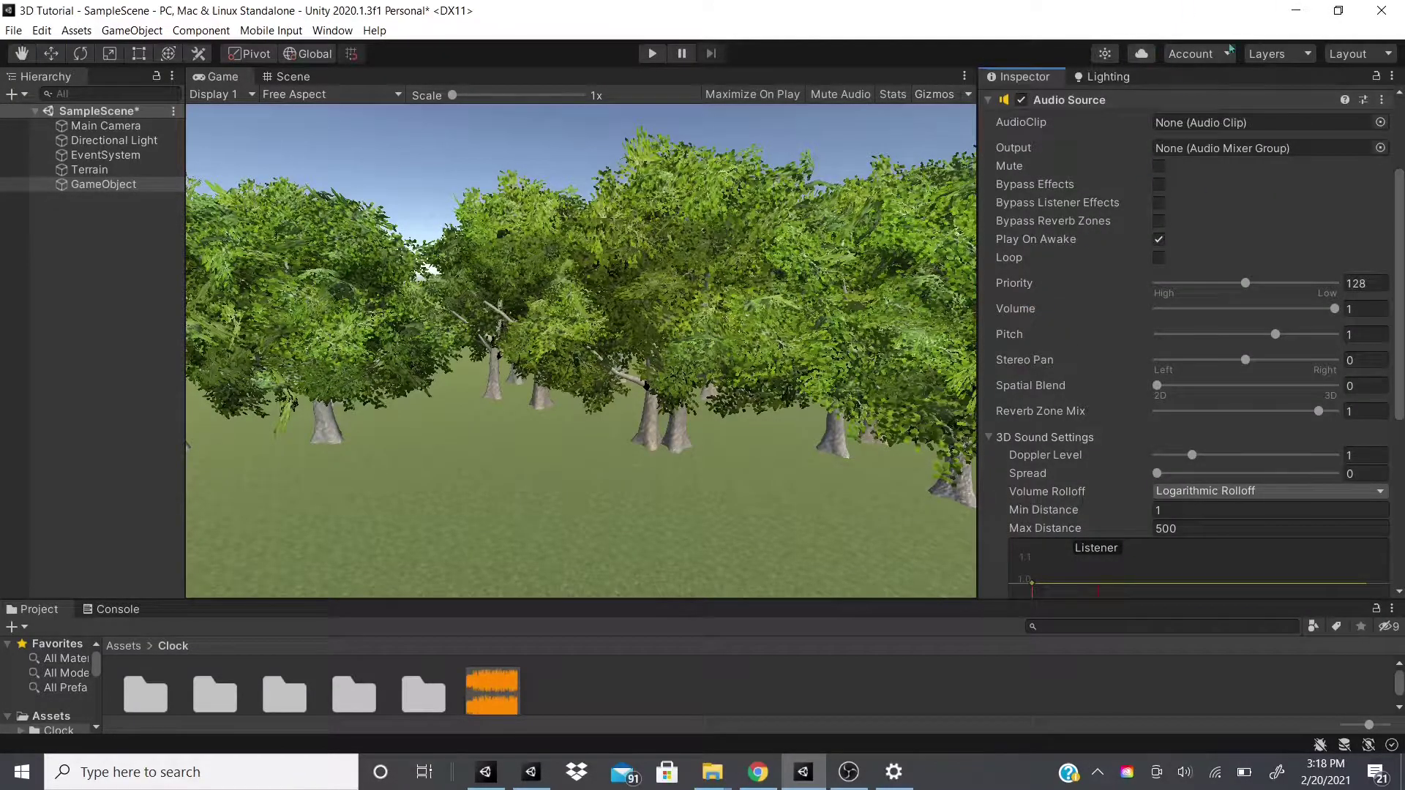
# Assign the With love from Vertex Studio (8) clip to the Audio Source, then show the Console at a reduced height
pyautogui.moveTo(503, 688); pyautogui.dragTo(1235, 134)
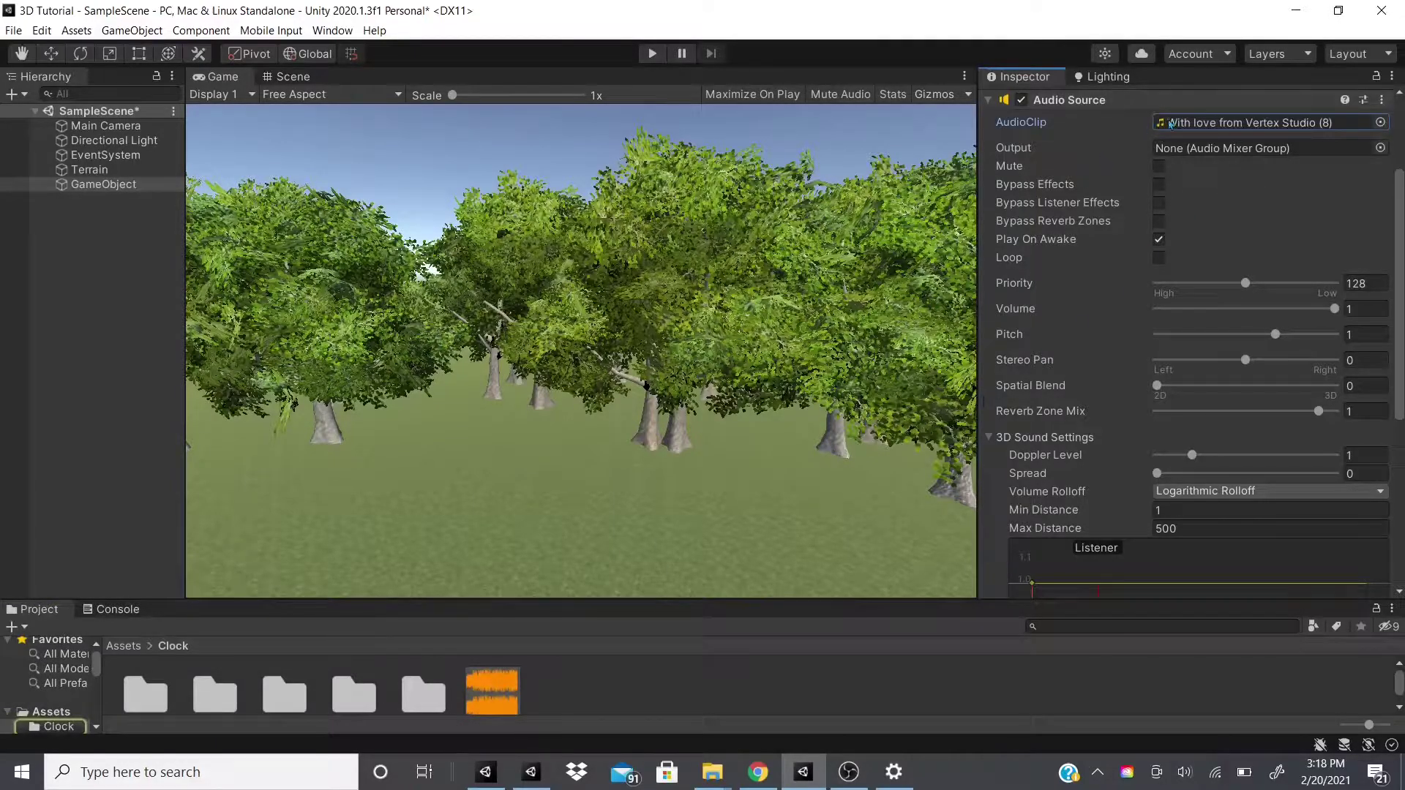
pyautogui.click(126, 610)
pyautogui.moveTo(195, 601); pyautogui.dragTo(195, 627)
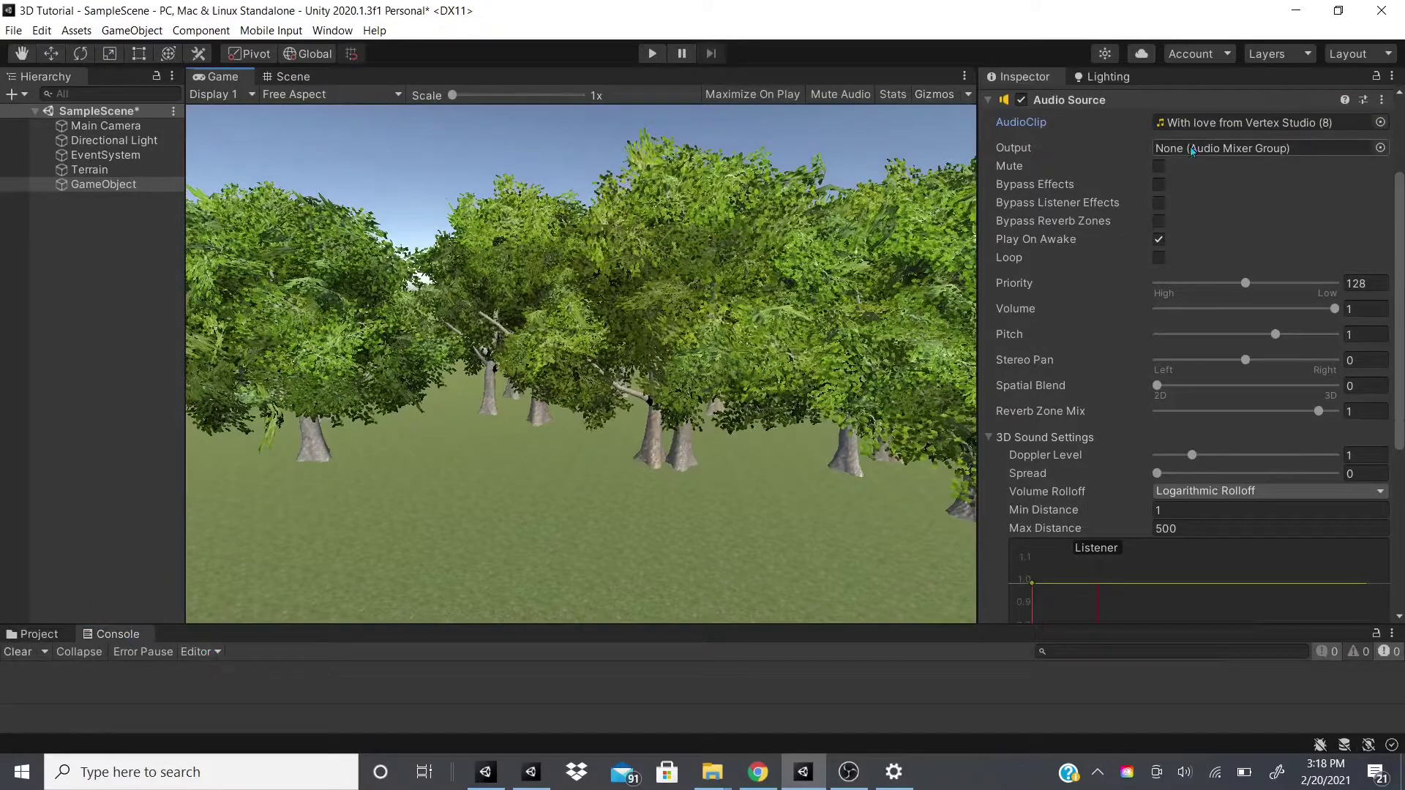
# Look over the Absolutely Free Music asset page in the Chrome browser and return to Unity
pyautogui.click(758, 772)
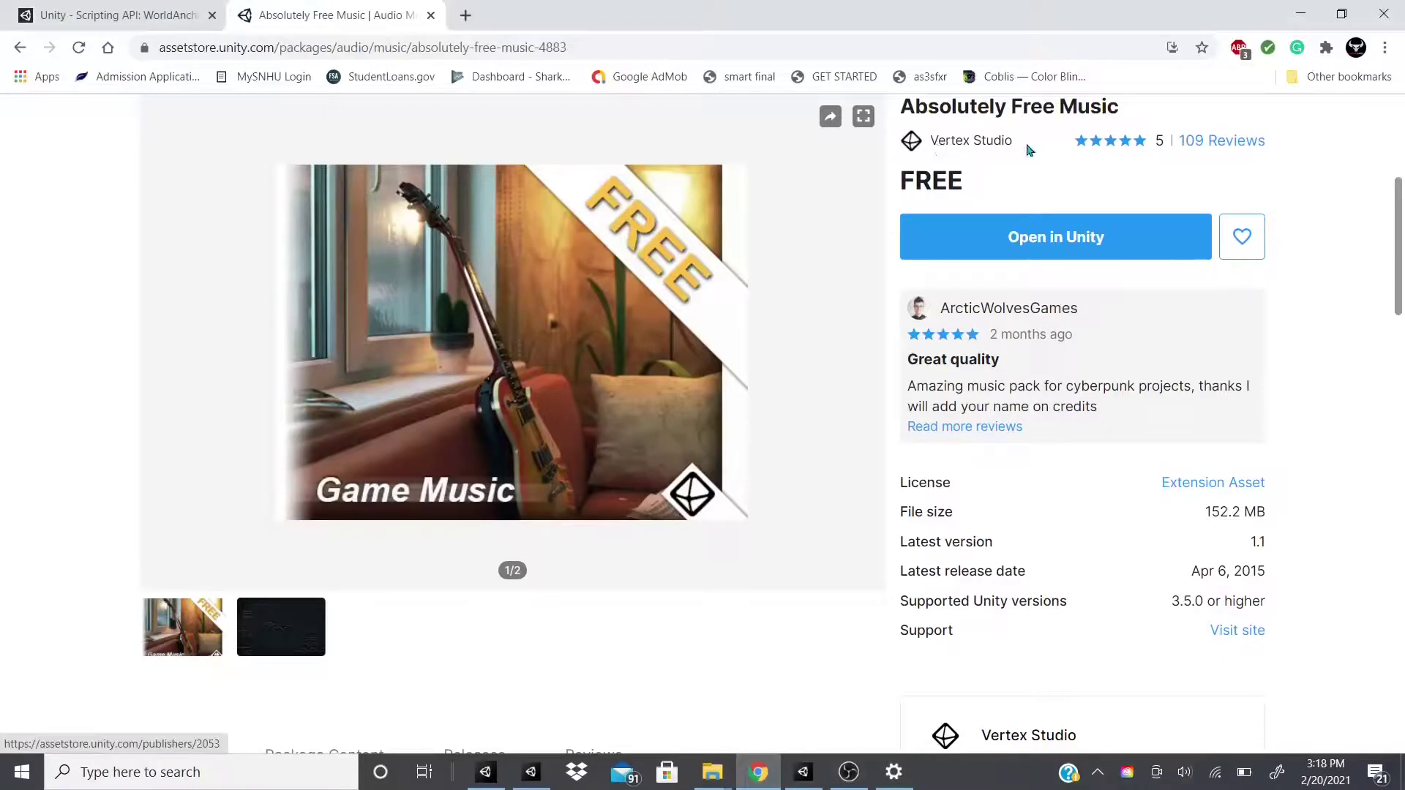
pyautogui.scroll(1, 956, 188)
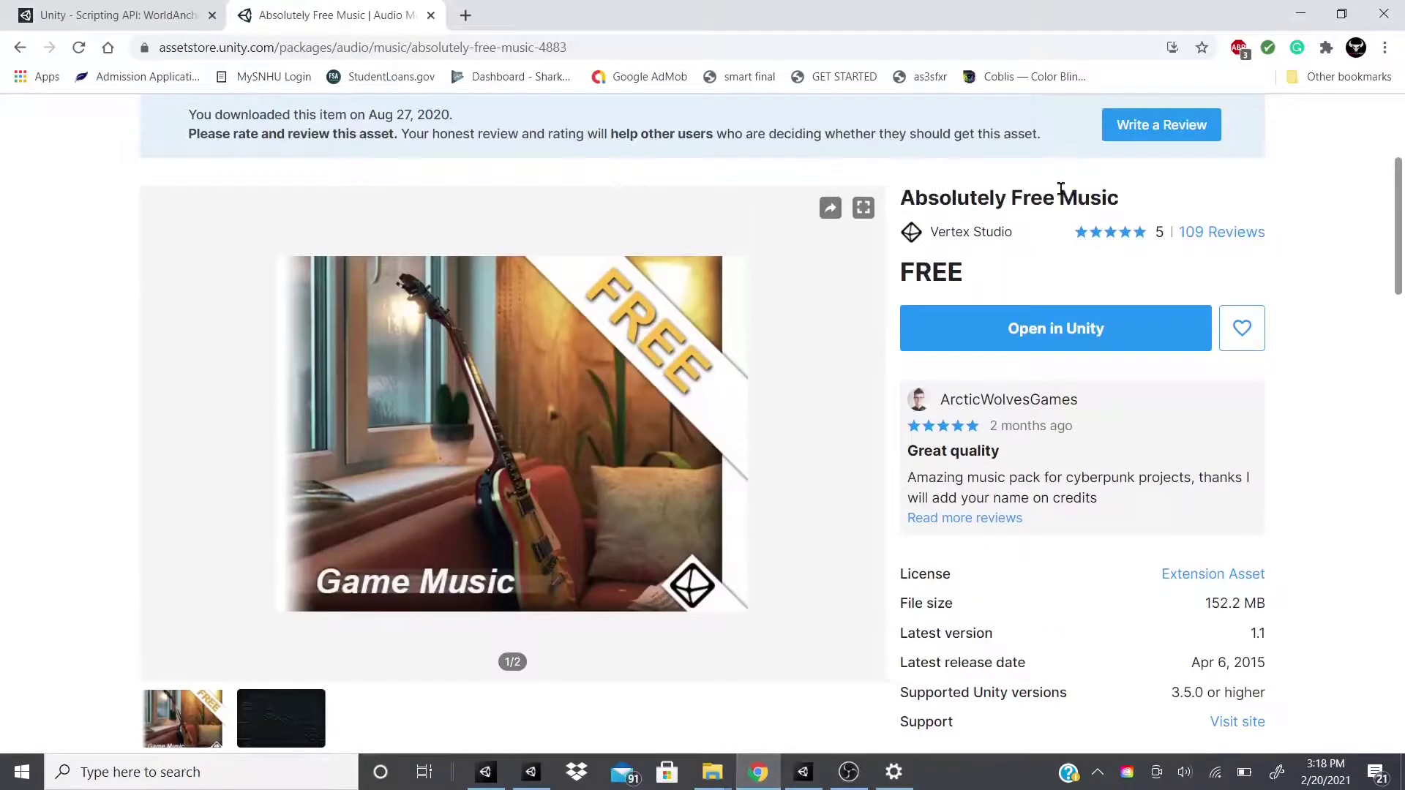
pyautogui.scroll(-2, 933, 272)
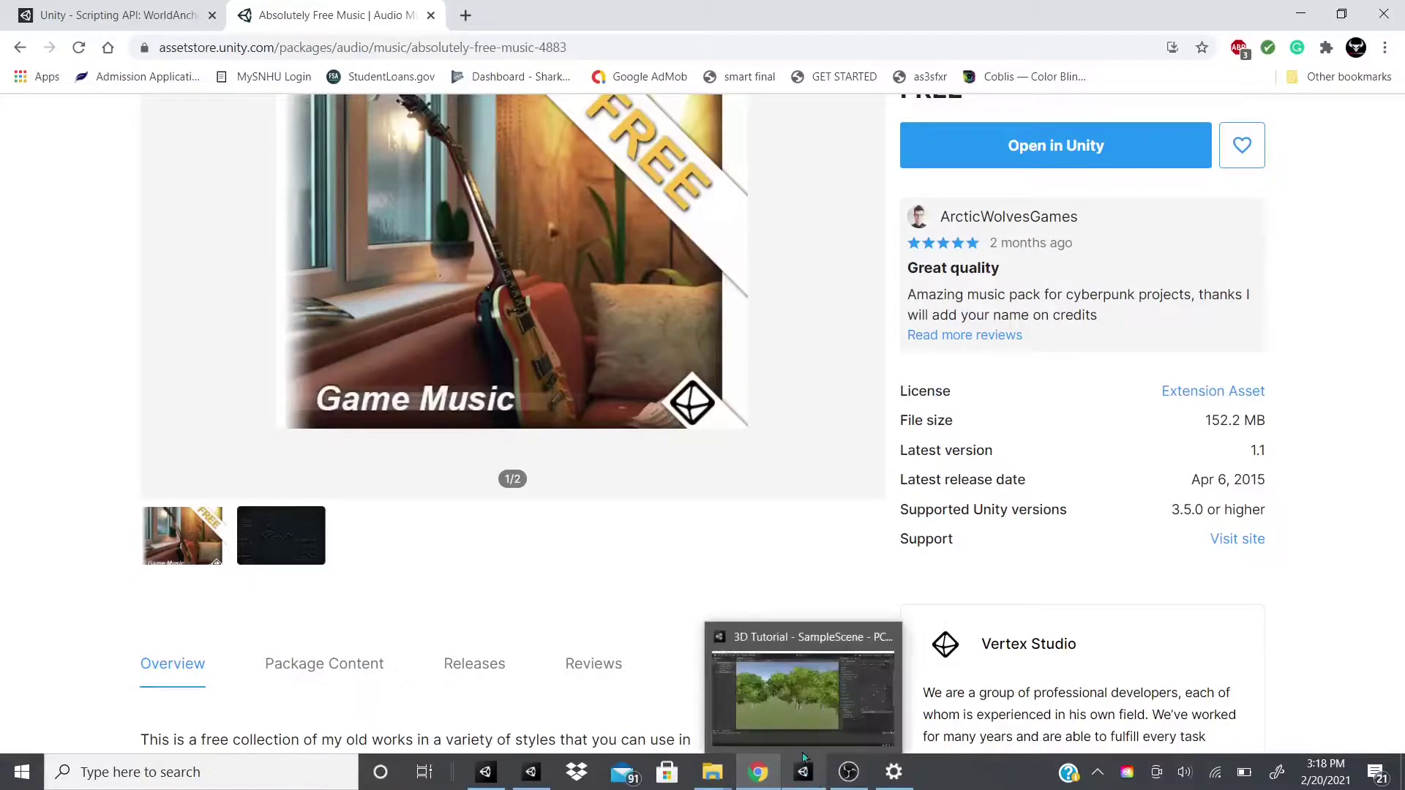
pyautogui.click(816, 783)
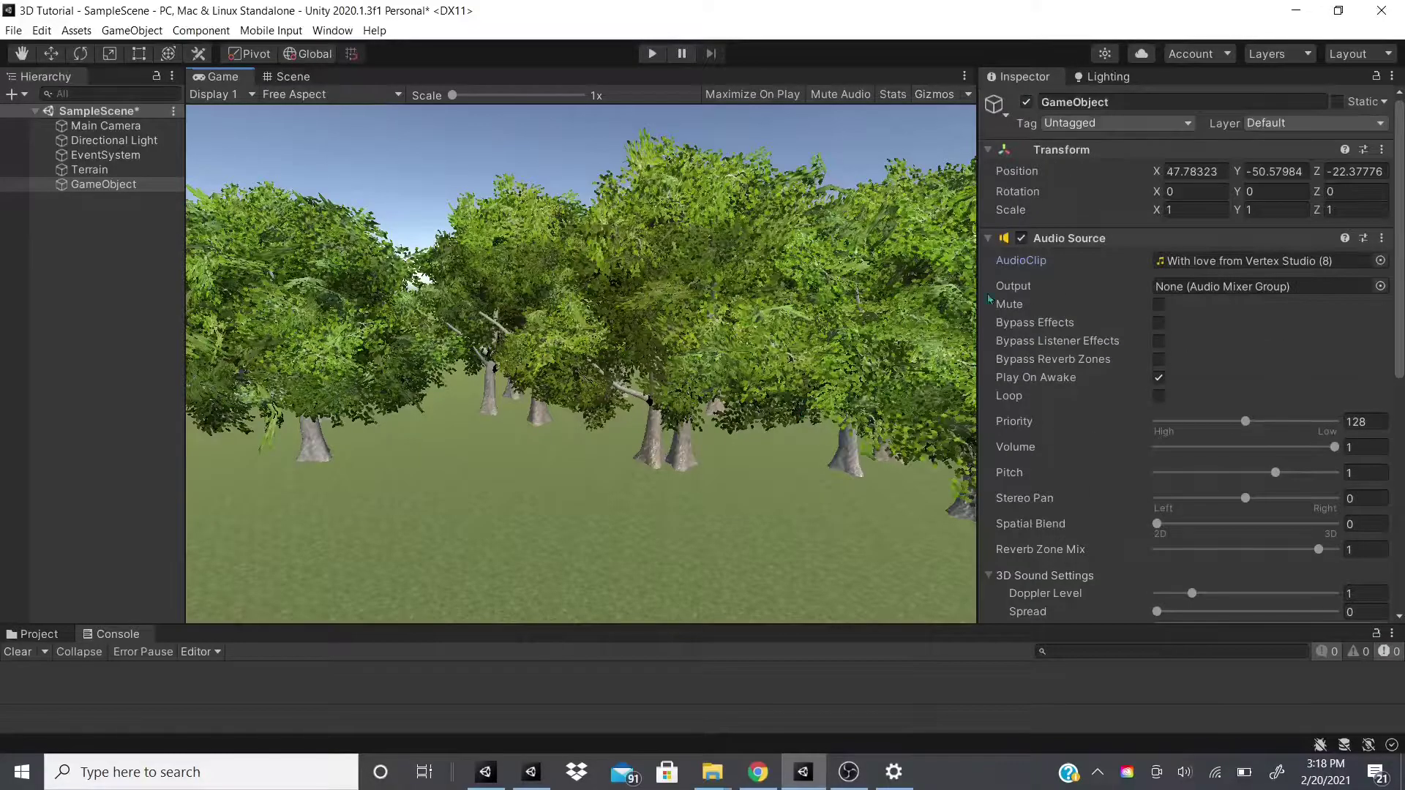
# Add an Audio Chorus Filter component to GameObject below the Audio Source
pyautogui.scroll(-15, 1122, 414)
pyautogui.click(1146, 598)
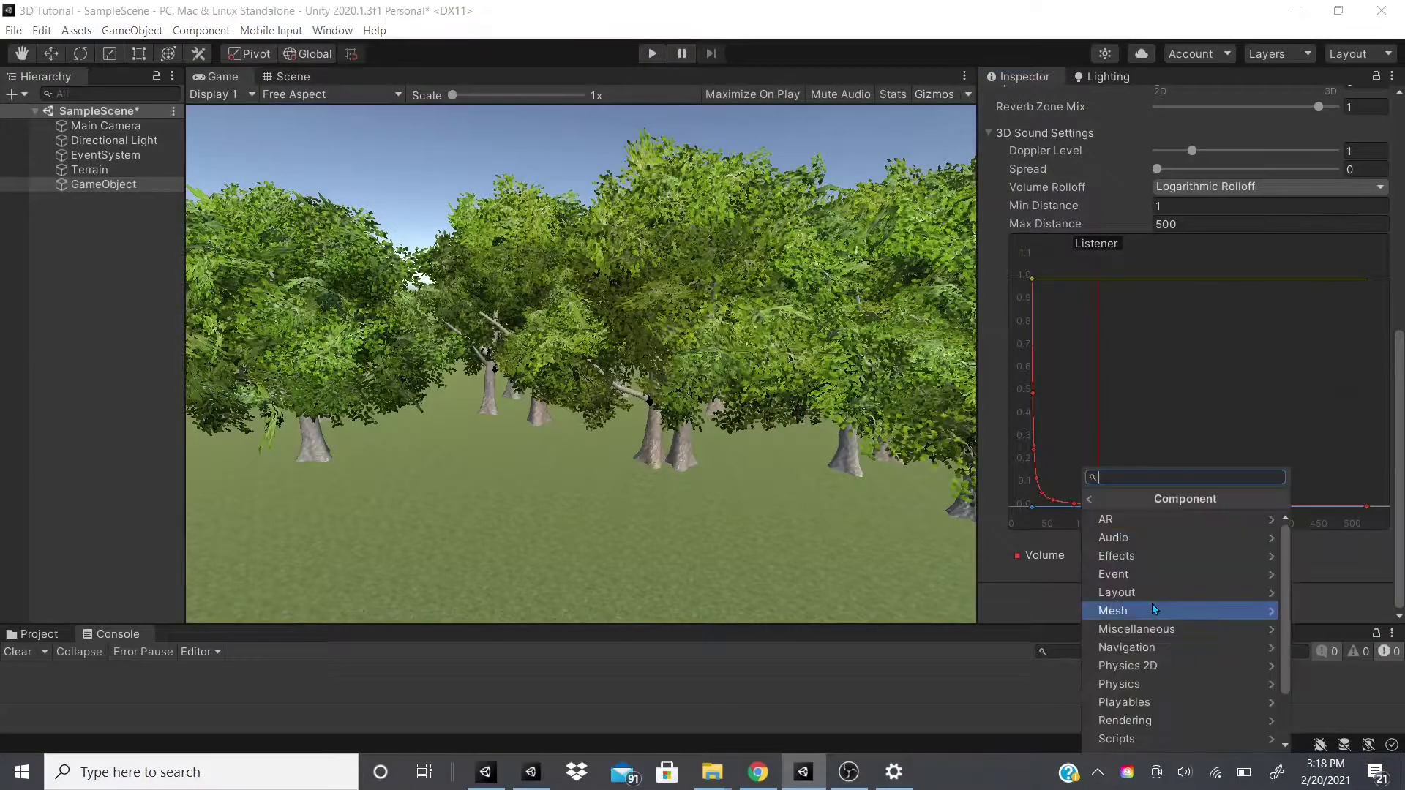
pyautogui.press('Up')
pyautogui.press('Up')
pyautogui.press('Up')
pyautogui.press('Up')
pyautogui.press('Up')
pyautogui.press('Up')
pyautogui.press('Up')
pyautogui.press('Up')
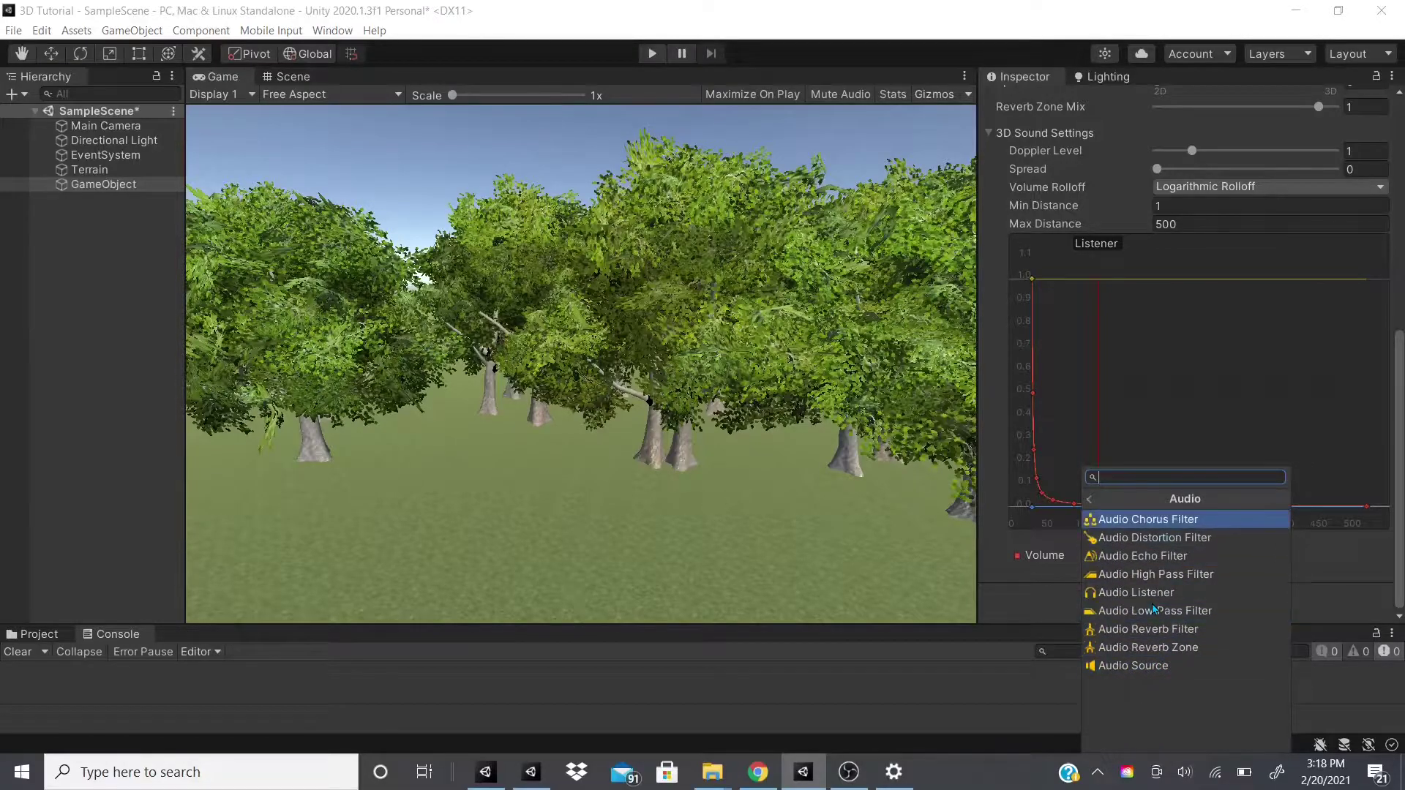
pyautogui.press('Return')
pyautogui.scroll(-4, 1154, 609)
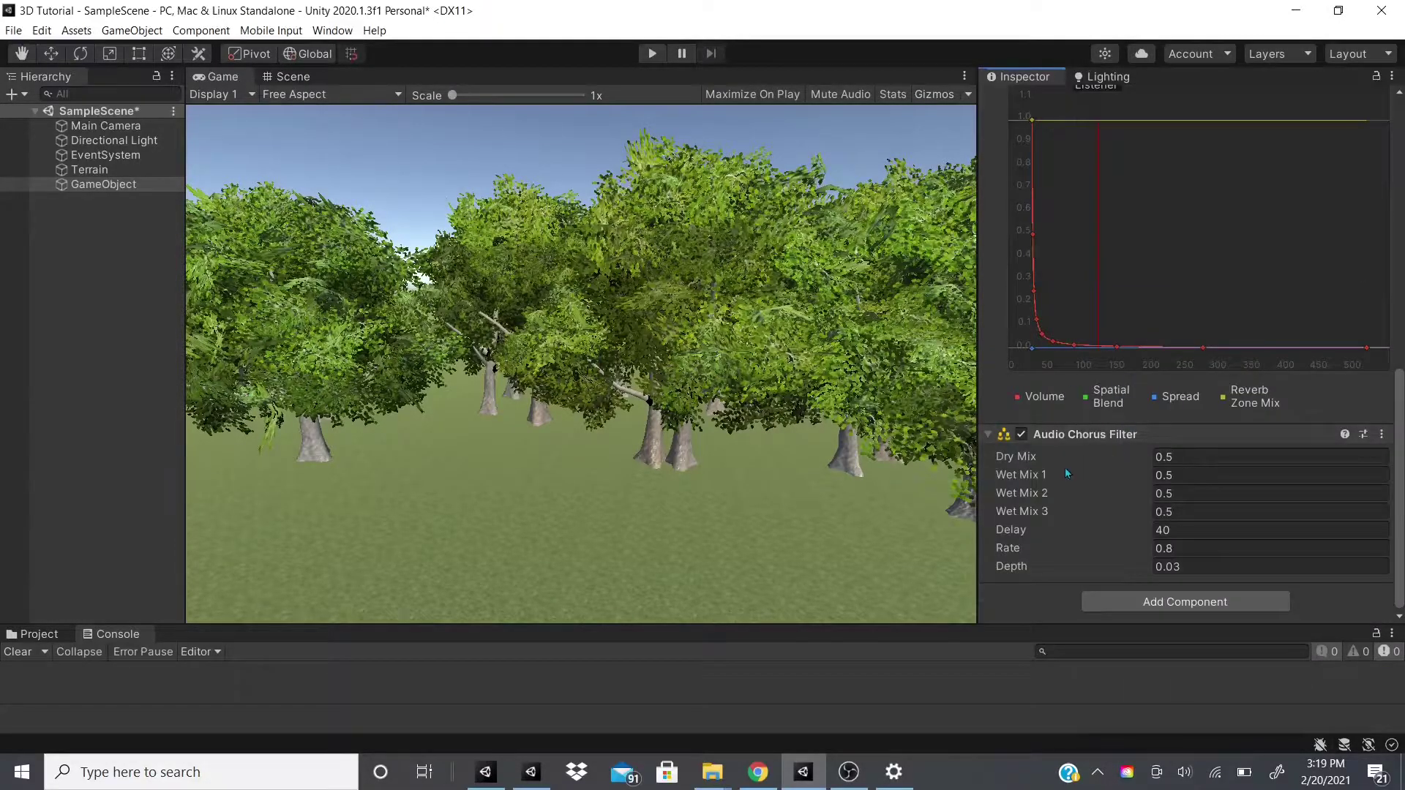
# Disable the Audio Chorus Filter on GameObject
pyautogui.scroll(15, 1090, 439)
pyautogui.scroll(-15, 1090, 439)
pyautogui.click(1021, 435)
# Run the scene in Play mode and set the Audio Source volume to 0.607
pyautogui.click(649, 53)
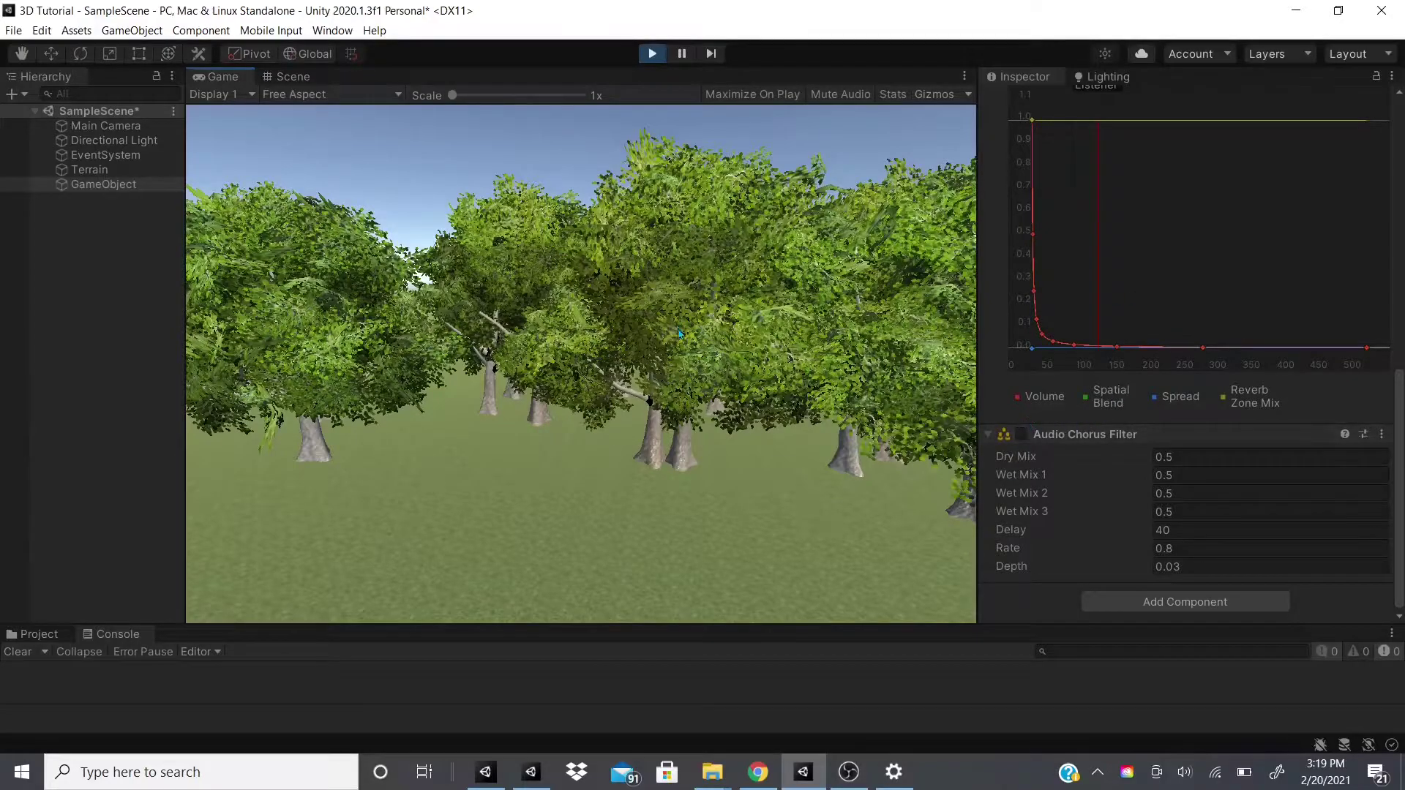
pyautogui.scroll(7, 1171, 249)
pyautogui.moveTo(1334, 339); pyautogui.dragTo(1264, 341)
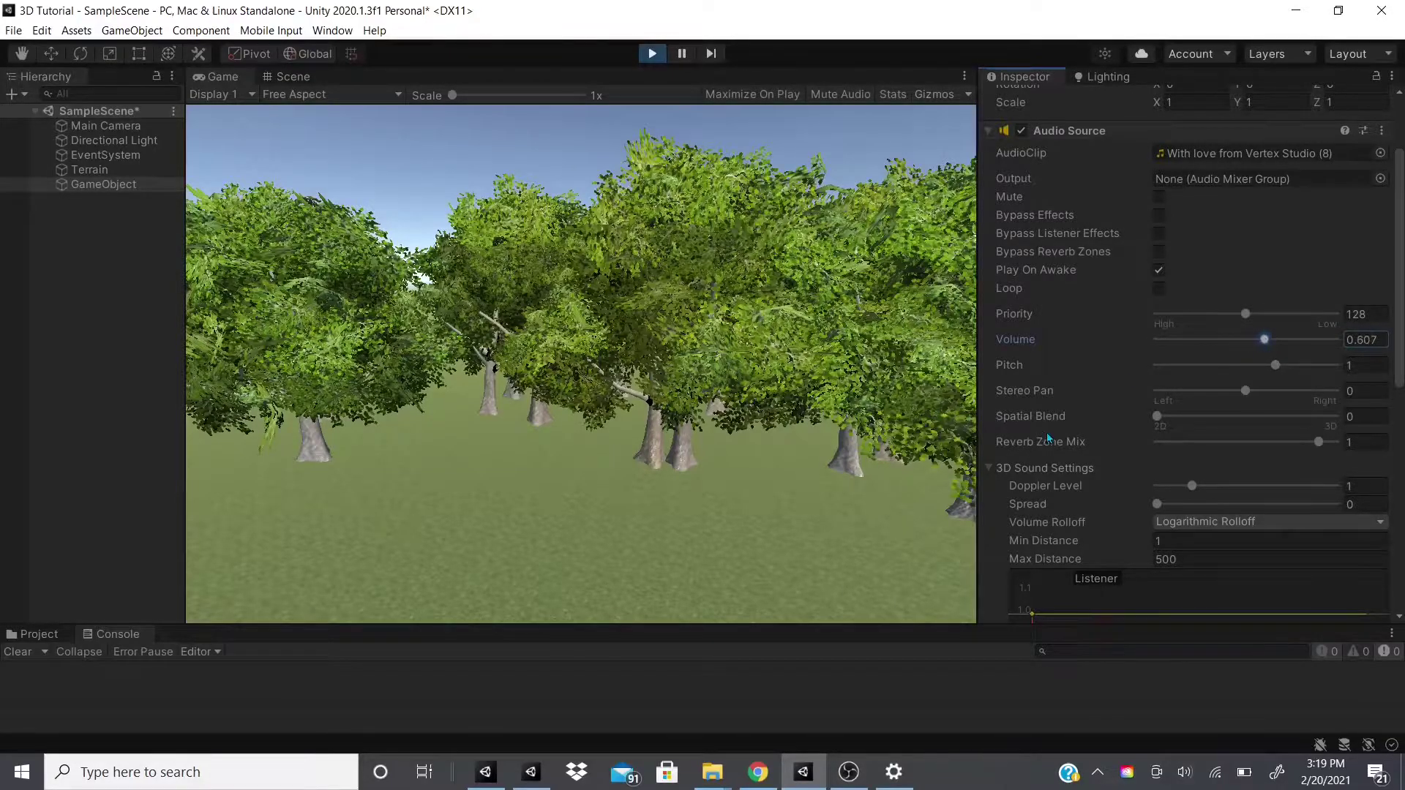
# Enable the chorus filter with Dry Mix 0.73, Wet Mix 1 to 3 at 0.6, 0.51, 0.02, Delay 40.91, Rate 4.8 and Depth 0.52
pyautogui.scroll(-10, 1047, 437)
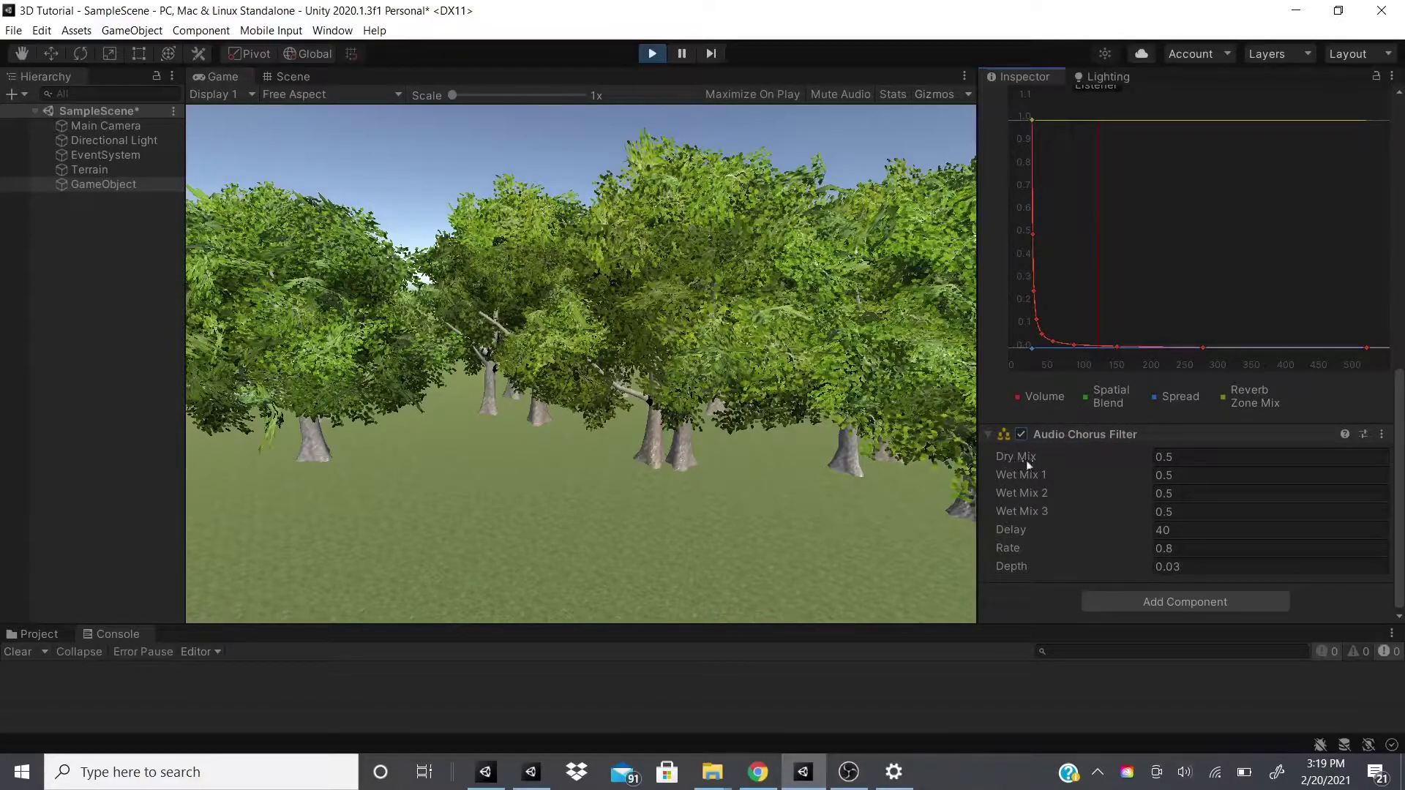
pyautogui.moveTo(1020, 455); pyautogui.dragTo(1065, 535)
pyautogui.click(1004, 547)
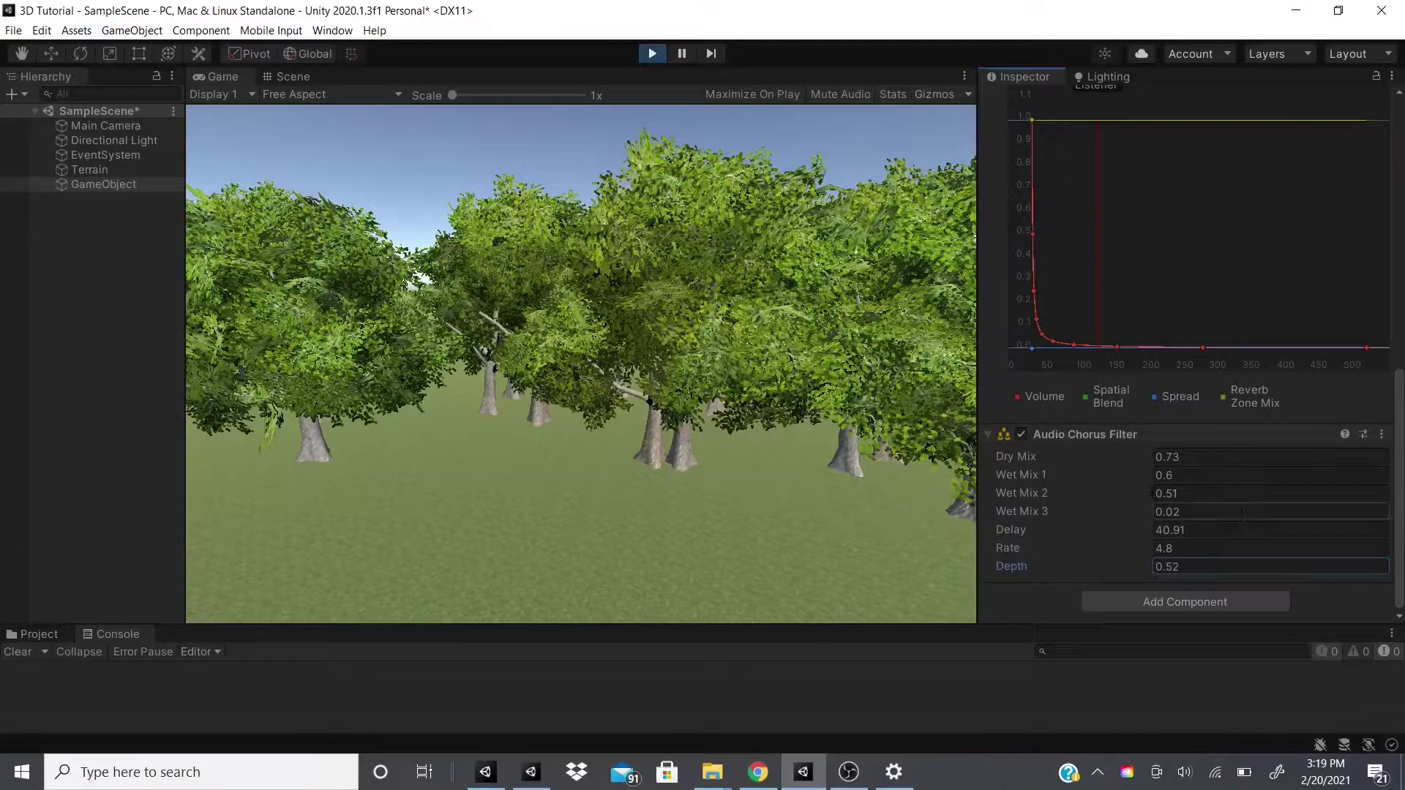
# Toggle the Audio Chorus Filter to compare the sound with and without it, and review the audio settings
pyautogui.click(1021, 435)
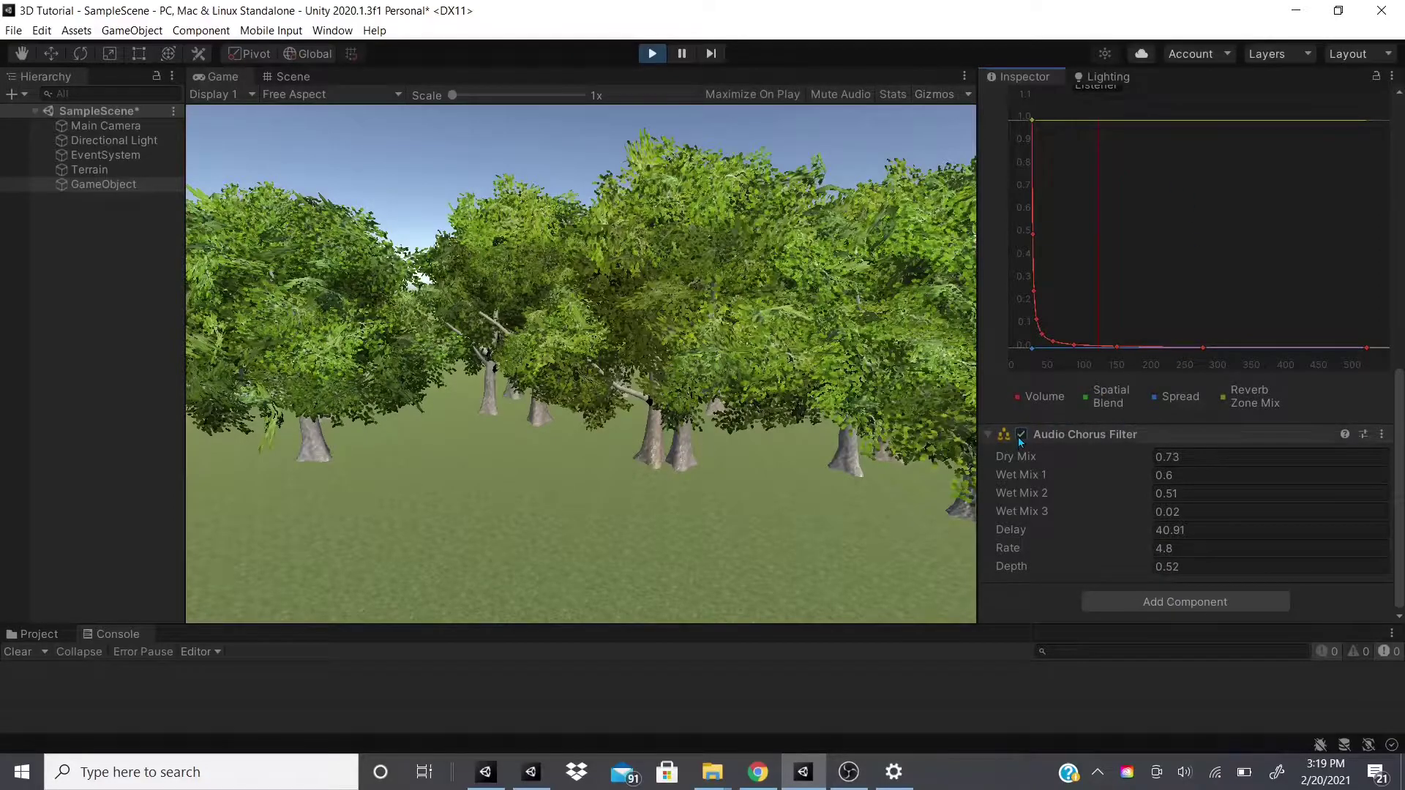
pyautogui.scroll(3, 1140, 305)
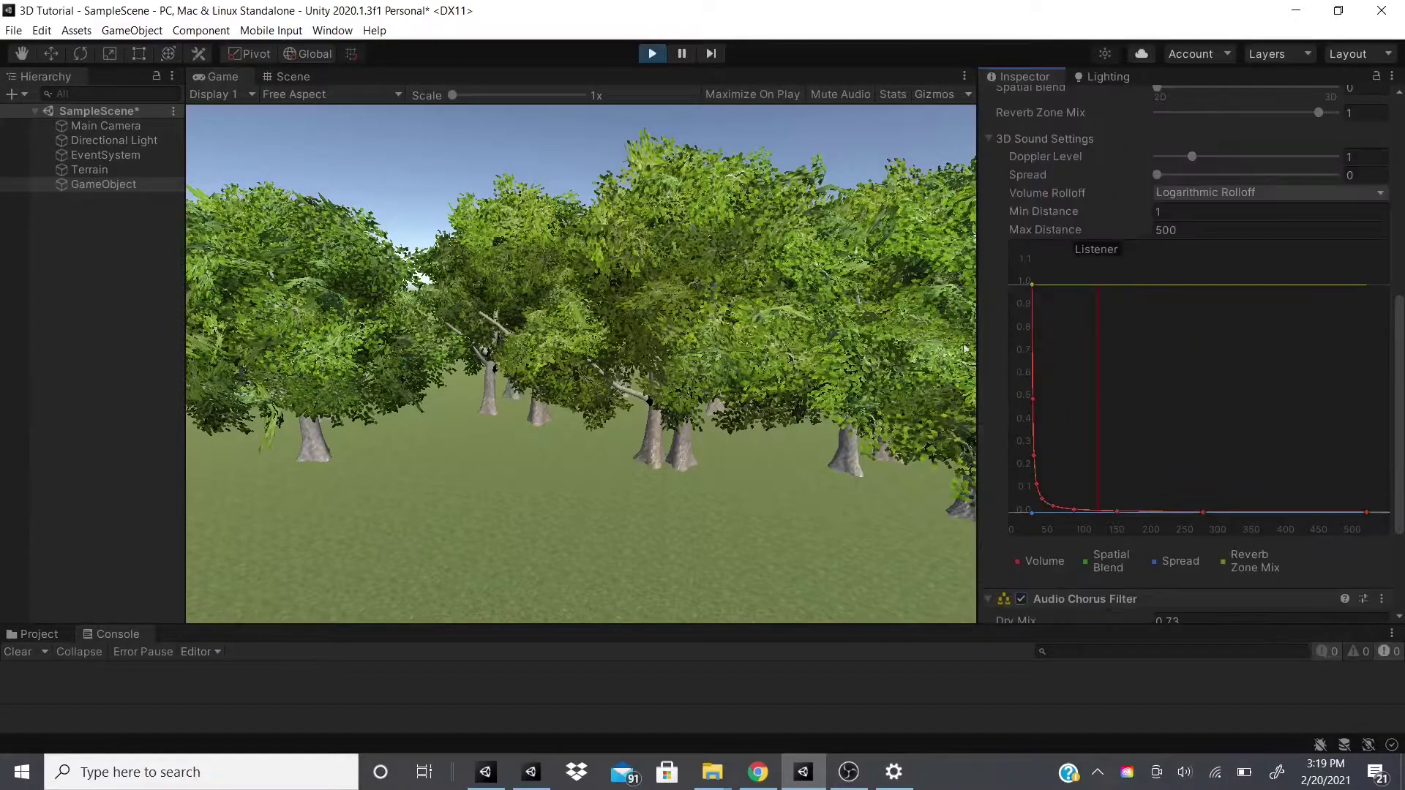
pyautogui.scroll(10, 1112, 309)
pyautogui.scroll(-12, 1067, 271)
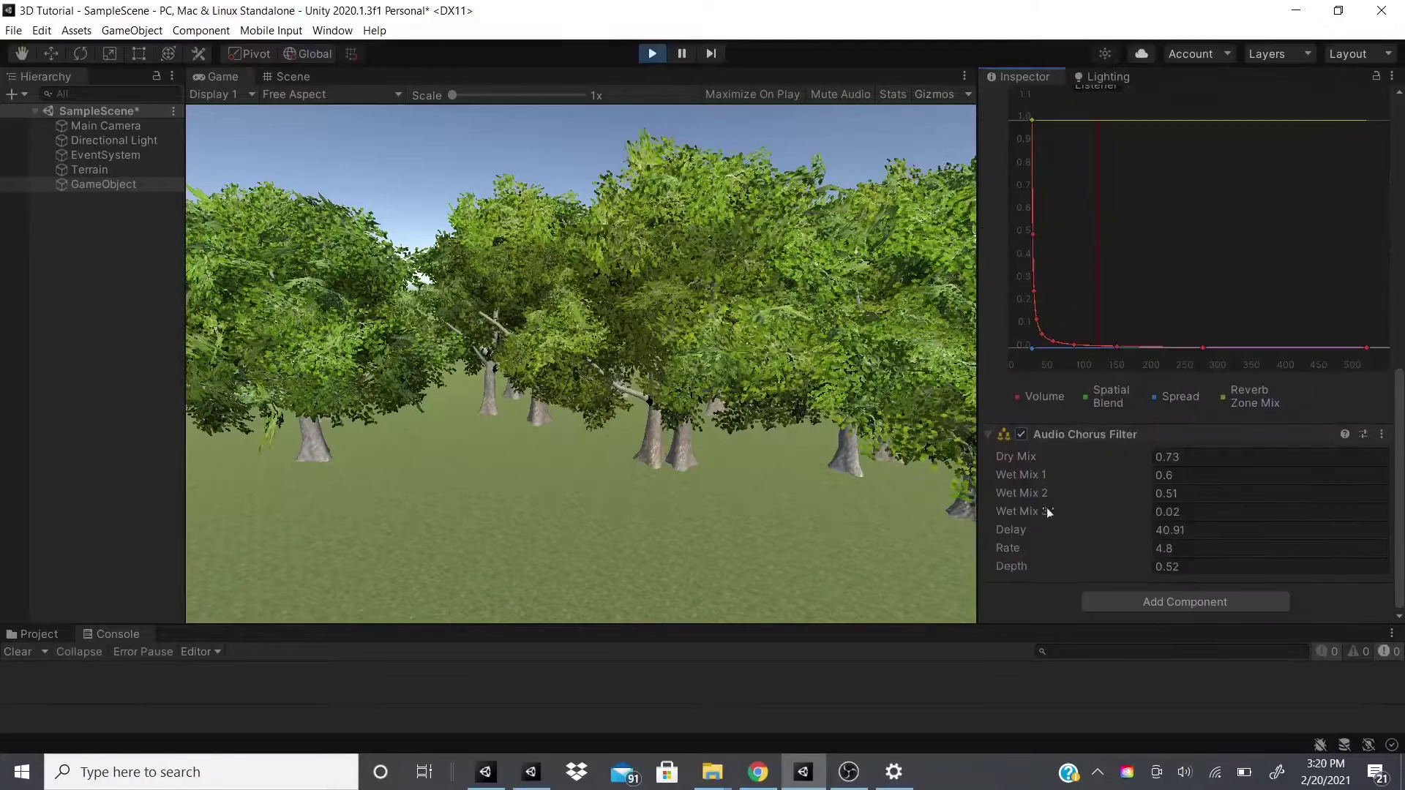
# Pause the running scene and remove the Audio Chorus Filter from GameObject
pyautogui.hotkey('ctrl', 'shift', 'p')
pyautogui.click(1383, 435)
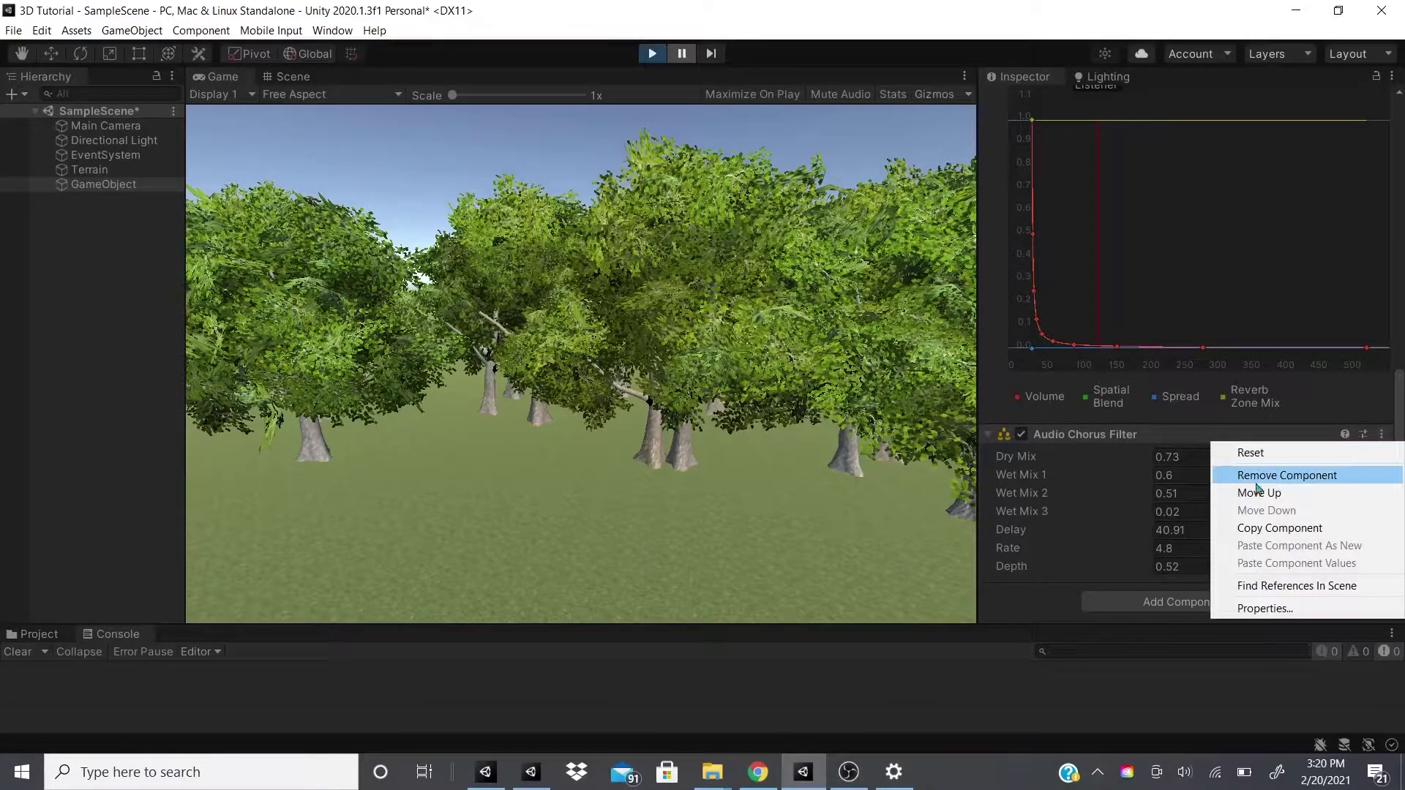
pyautogui.click(1332, 480)
# Add an Audio Distortion Filter component to GameObject
pyautogui.click(1189, 602)
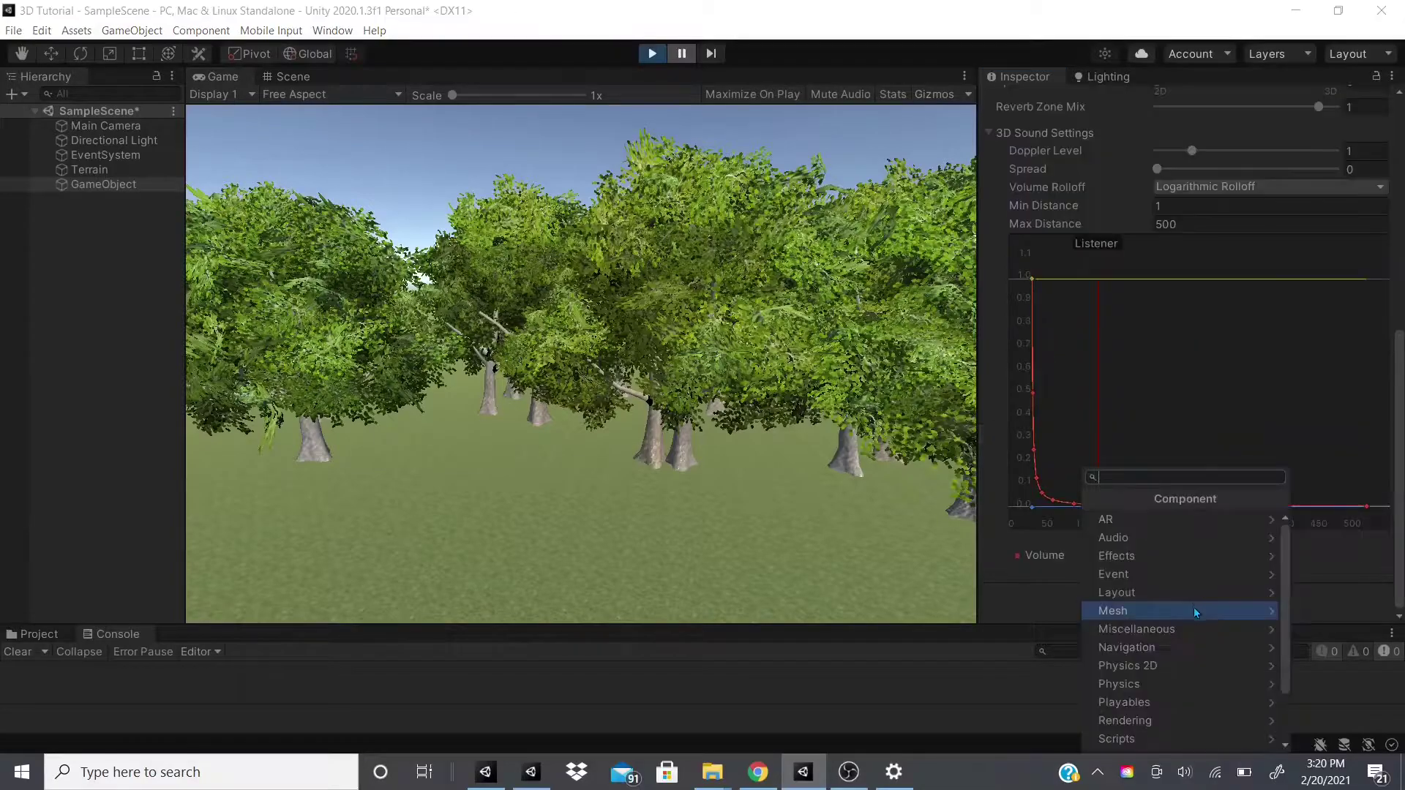
pyautogui.press('Up')
pyautogui.press('Up')
pyautogui.press('Up')
pyautogui.press('Up')
pyautogui.press('Return')
pyautogui.press('Down')
pyautogui.press('Down')
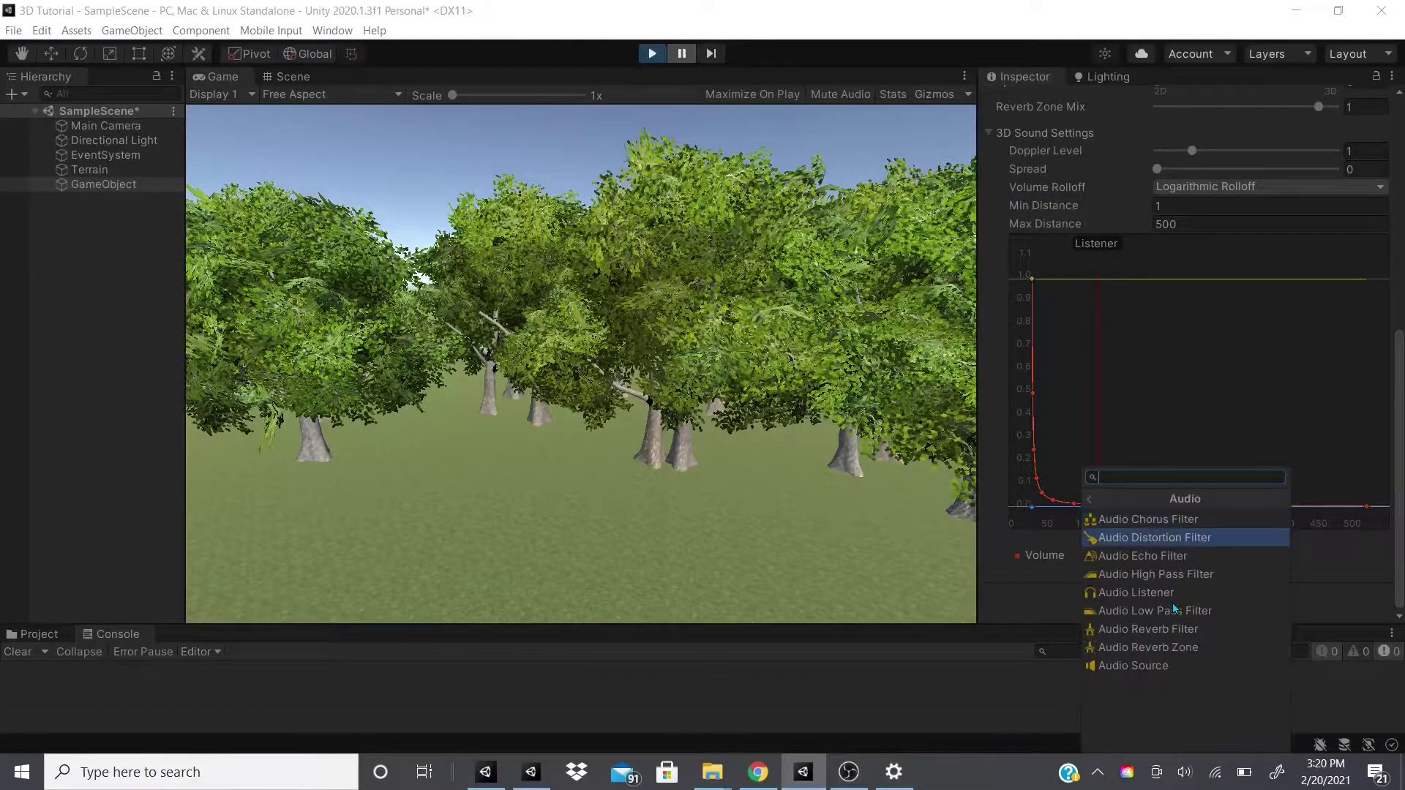
pyautogui.press('Return')
pyautogui.scroll(-2, 1167, 542)
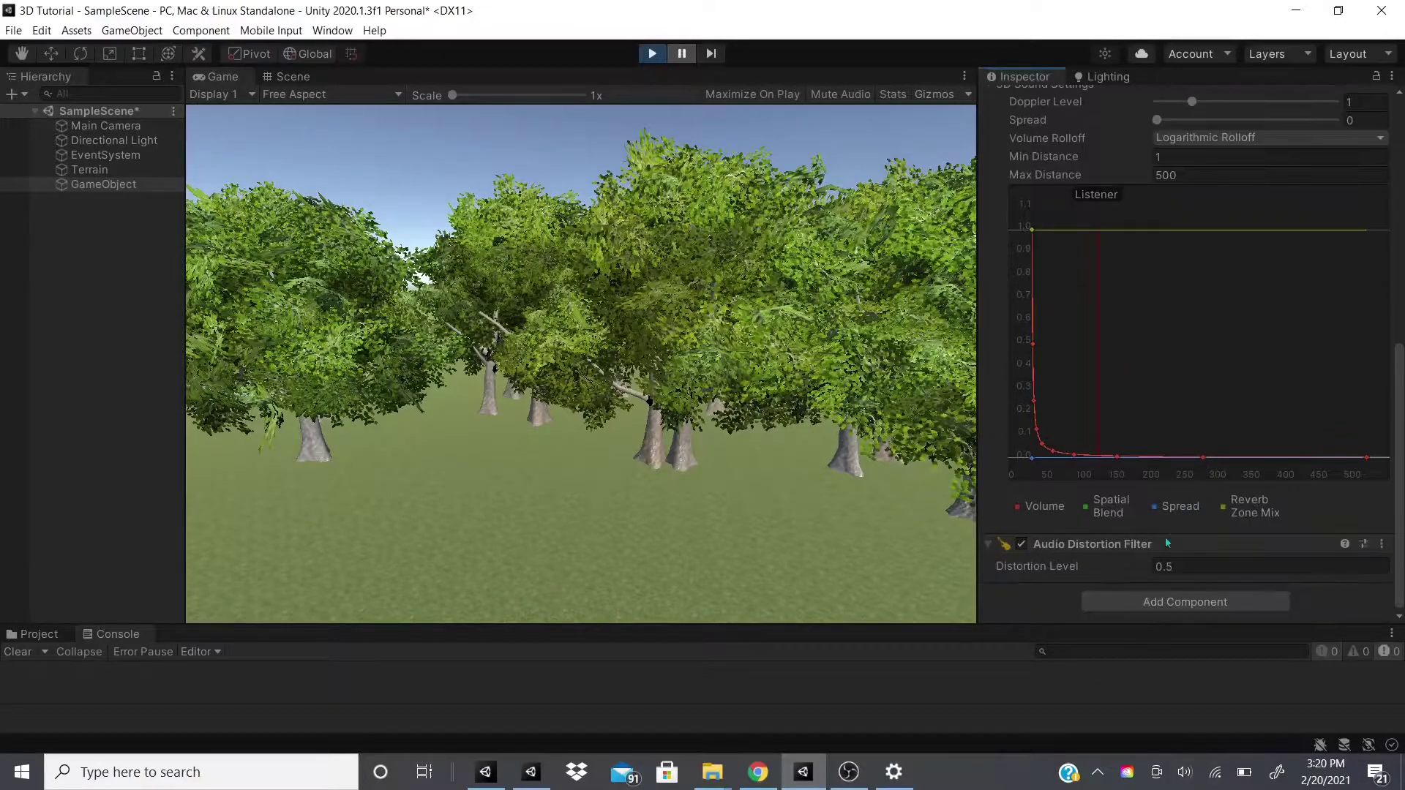
# Set the Distortion Level of the Audio Distortion Filter to 0
pyautogui.click(1183, 569)
pyautogui.click(1182, 569)
pyautogui.doubleClick(1182, 569)
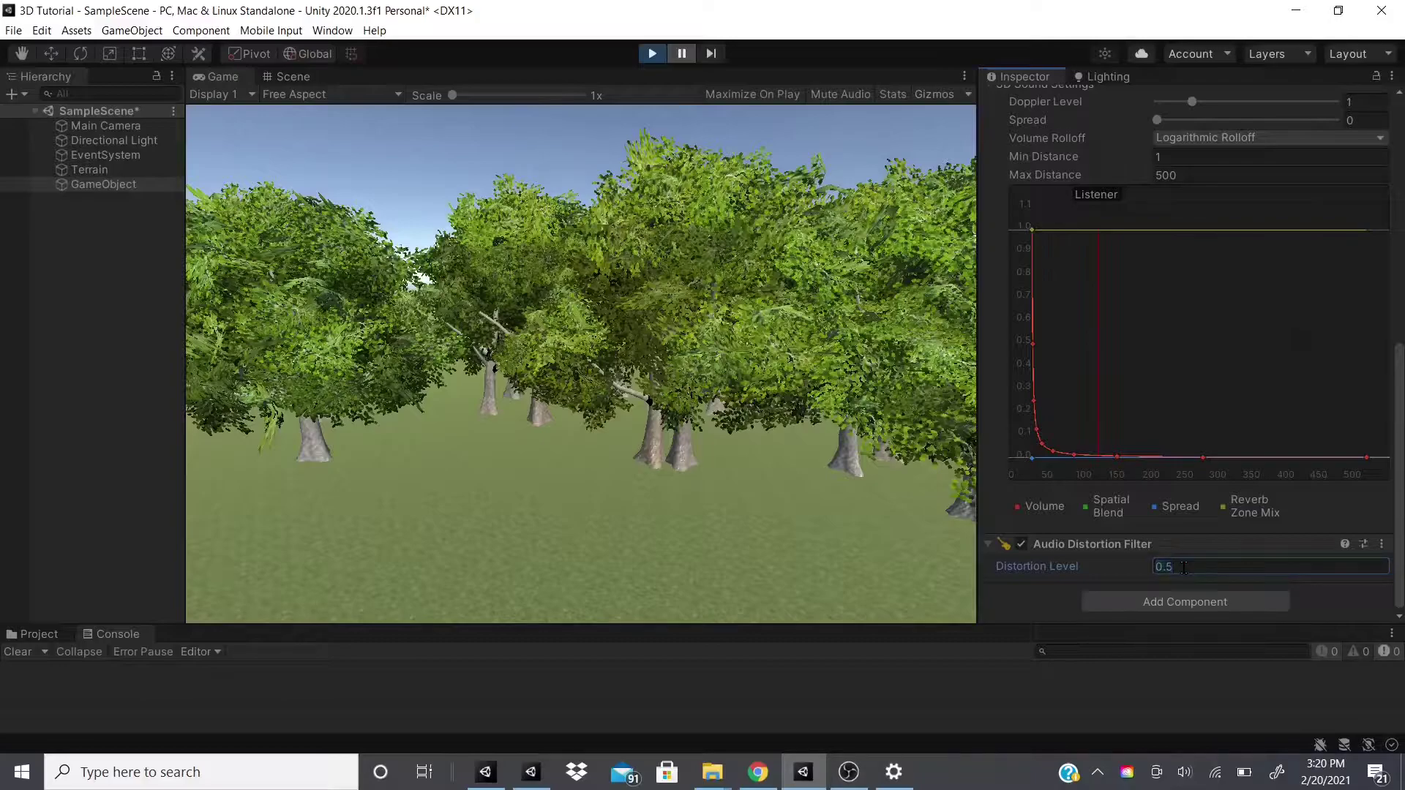
pyautogui.doubleClick(1183, 568)
pyautogui.write('0')
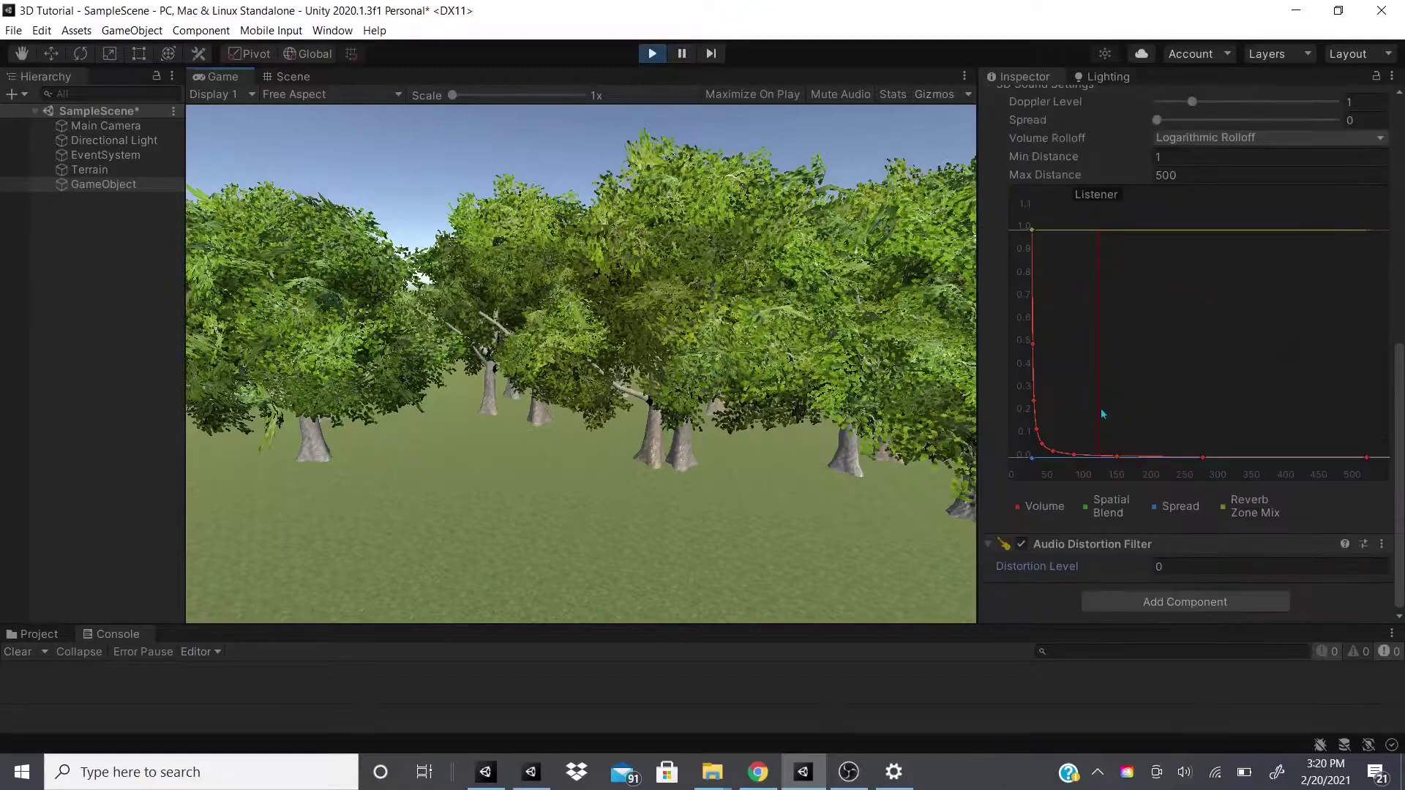
# Test the Distortion Level by varying it while the scene plays, bring it back to 0, and pause the scene
pyautogui.click(1038, 568)
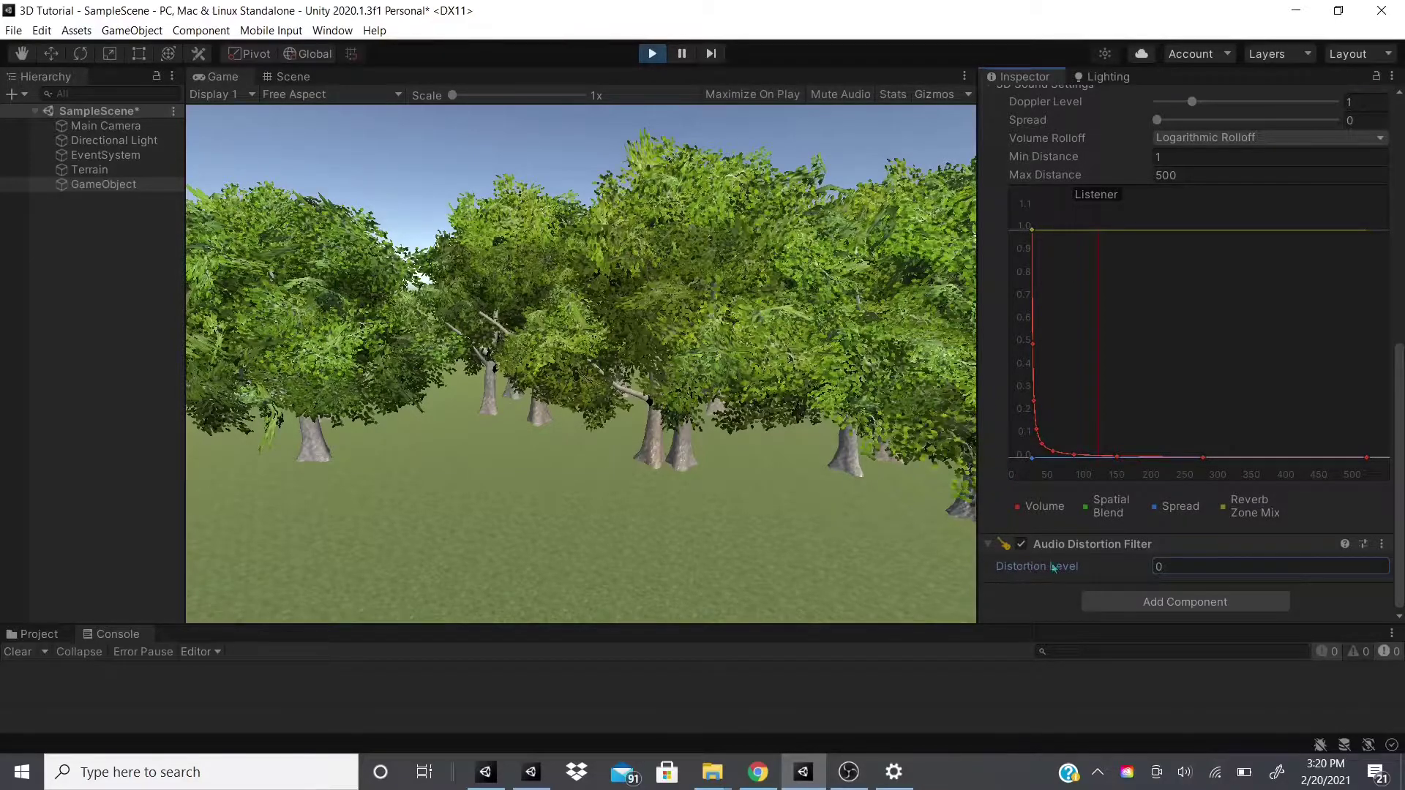
pyautogui.moveTo(1051, 572); pyautogui.dragTo(1073, 573)
pyautogui.moveTo(1065, 570); pyautogui.dragTo(1026, 569)
pyautogui.click(681, 53)
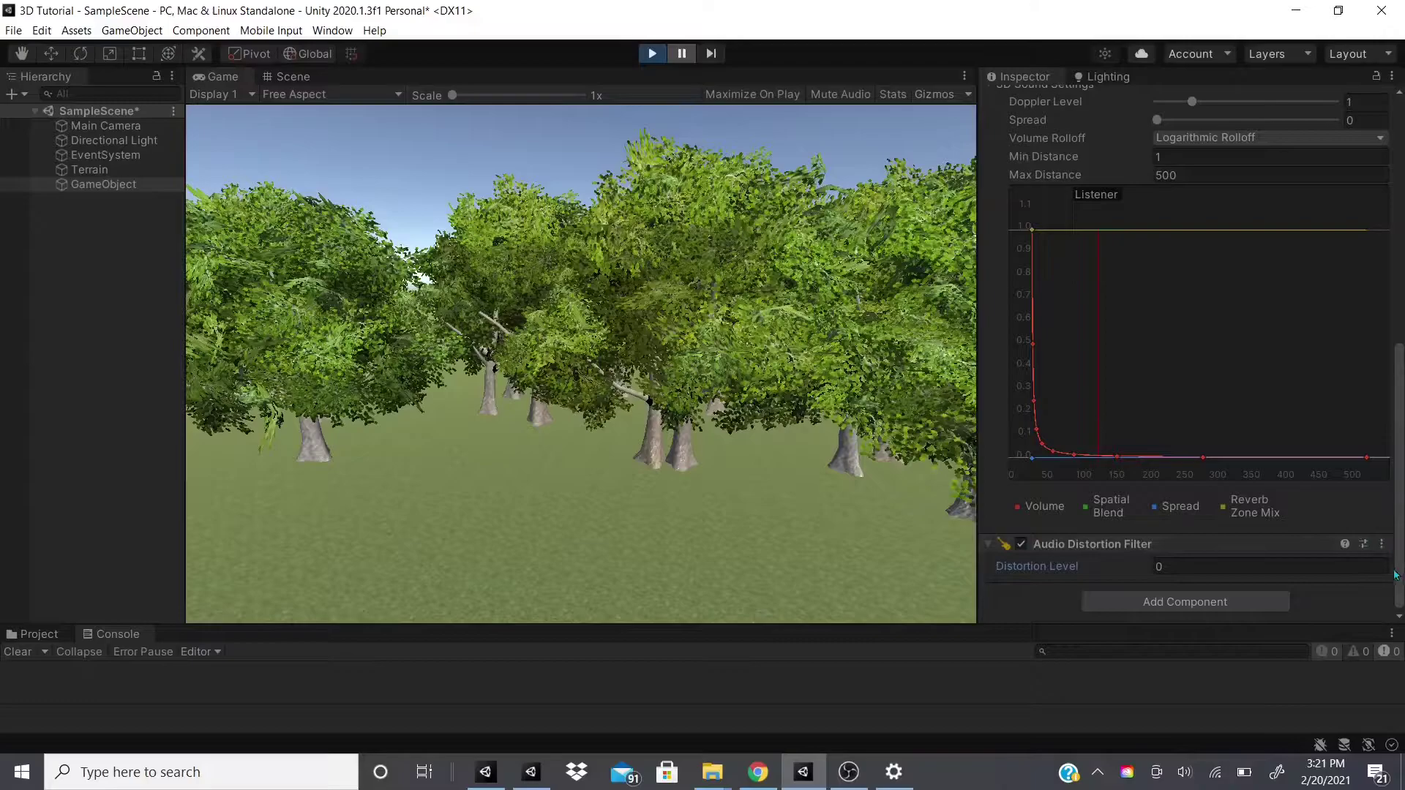
# Remove the Audio Distortion Filter from GameObject and add an Audio Echo Filter in its place
pyautogui.click(1381, 545)
pyautogui.click(1286, 584)
pyautogui.click(1177, 591)
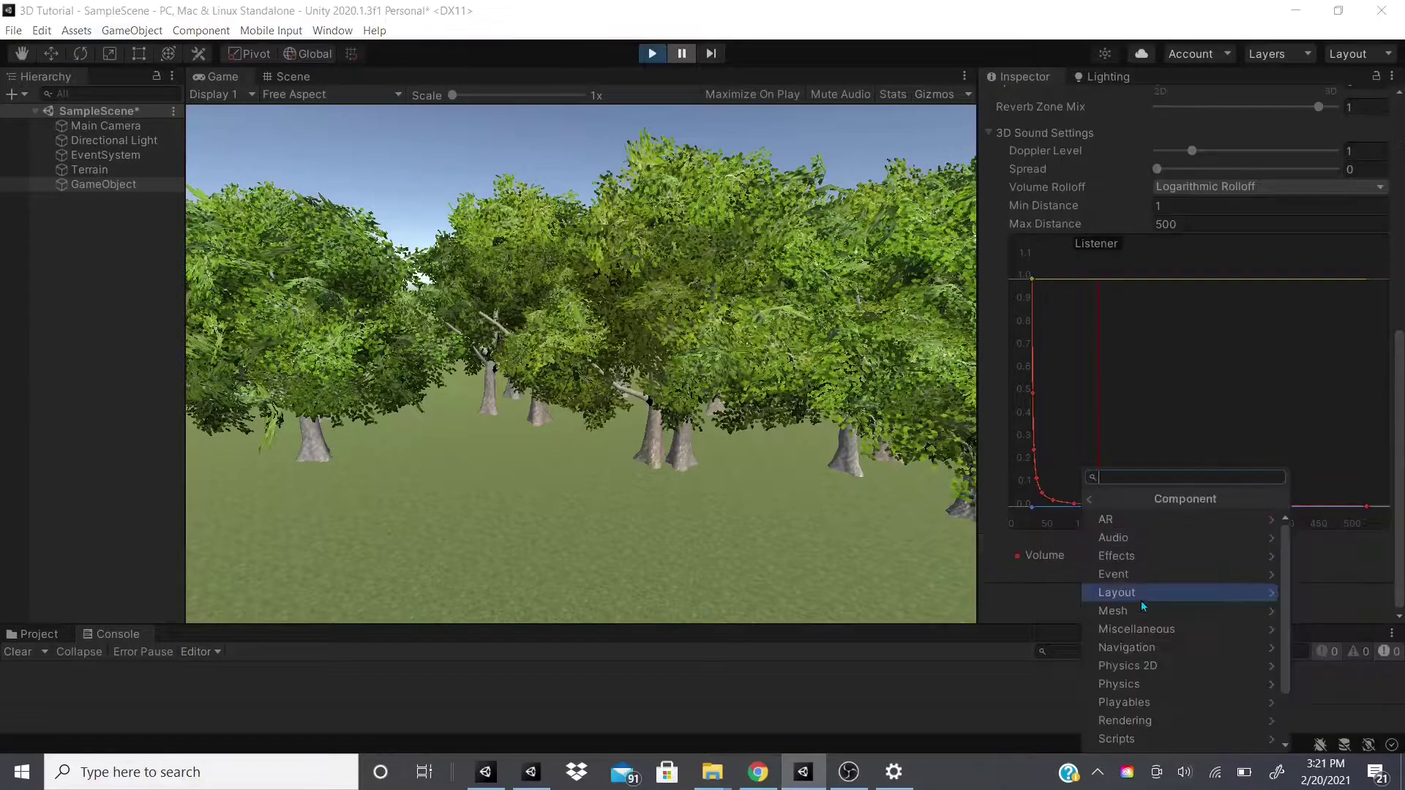
pyautogui.click(1105, 538)
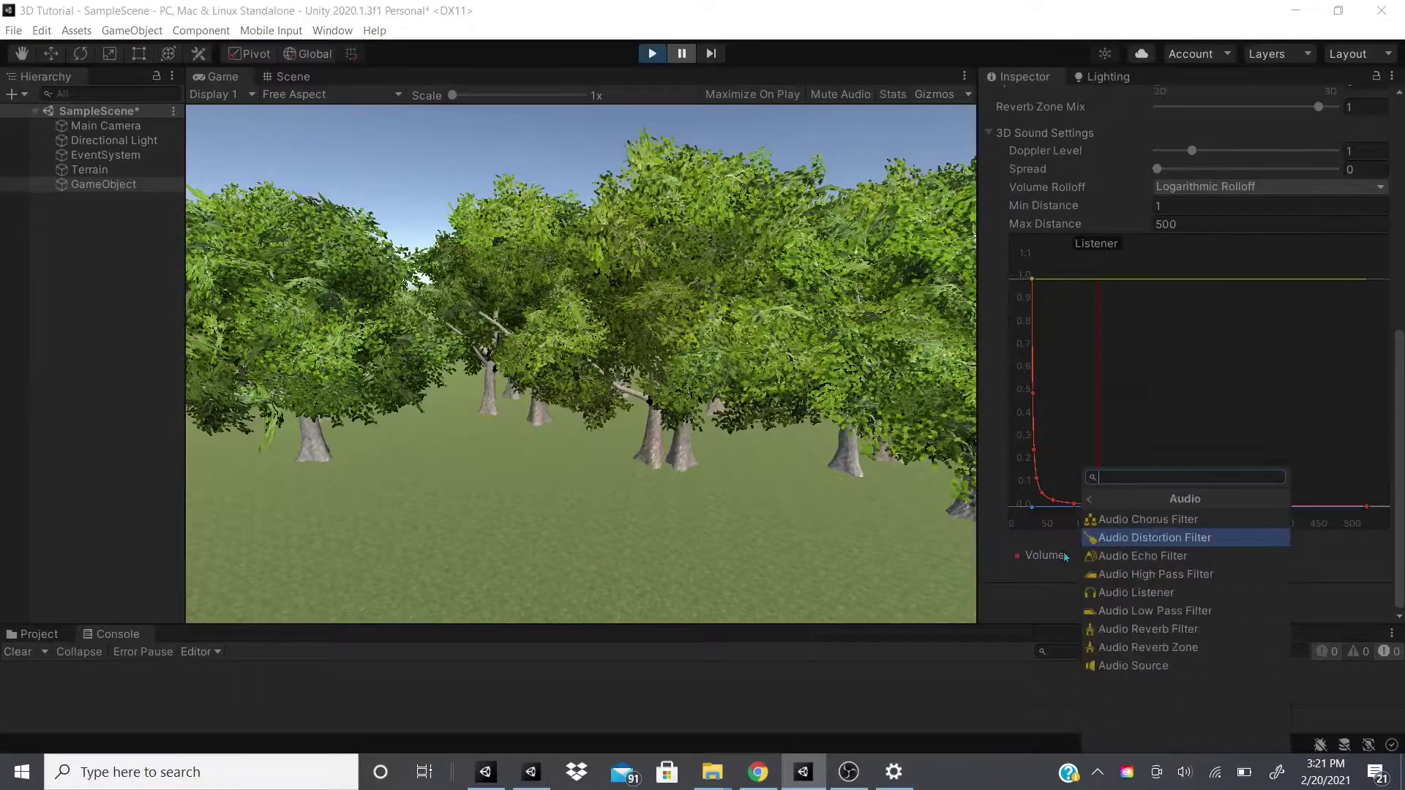
pyautogui.click(1123, 558)
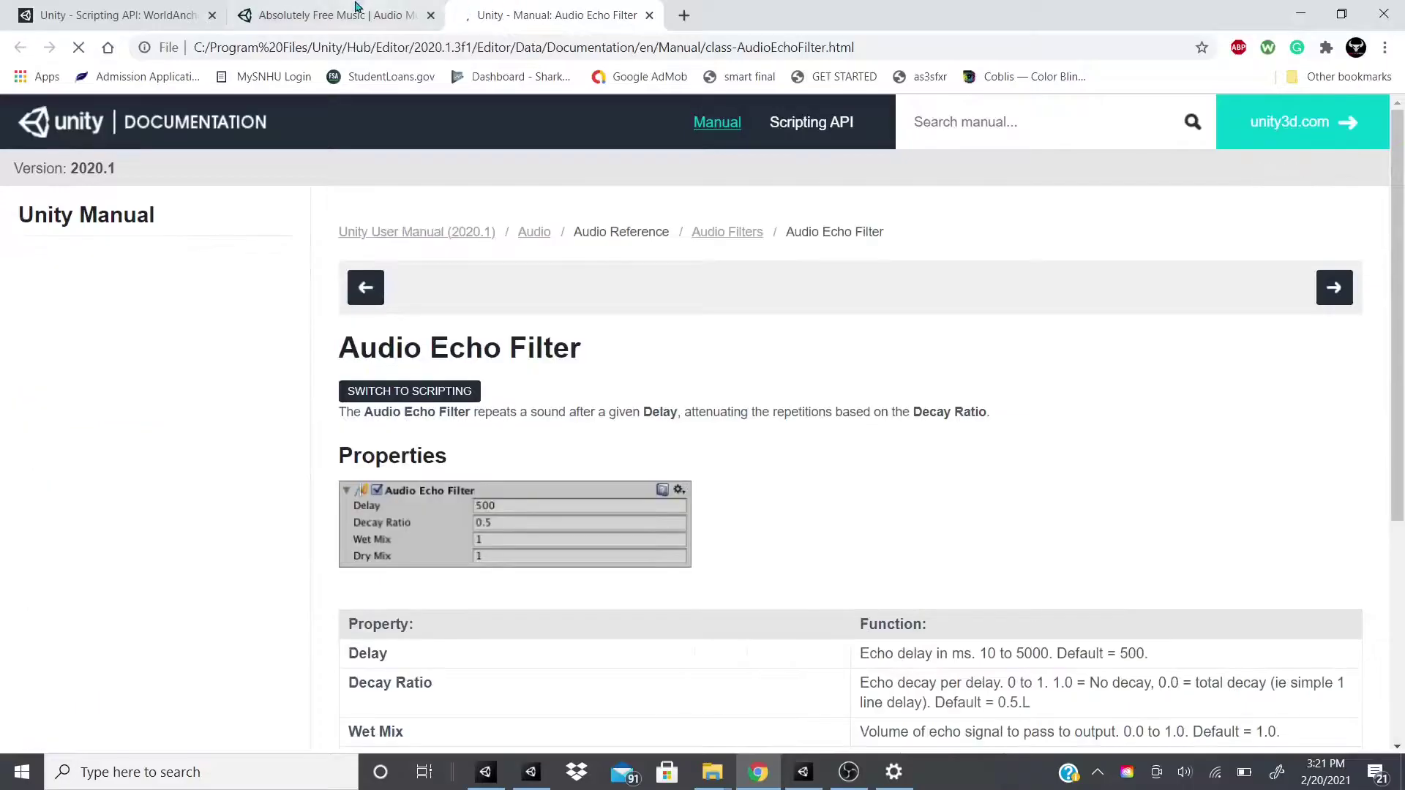
# Read the Audio Echo Filter properties in the Unity manual, highlighting the description of the Delay property
pyautogui.scroll(-2, 587, 518)
pyautogui.scroll(-1, 589, 518)
pyautogui.scroll(1, 589, 518)
pyautogui.moveTo(861, 487); pyautogui.dragTo(1021, 487)
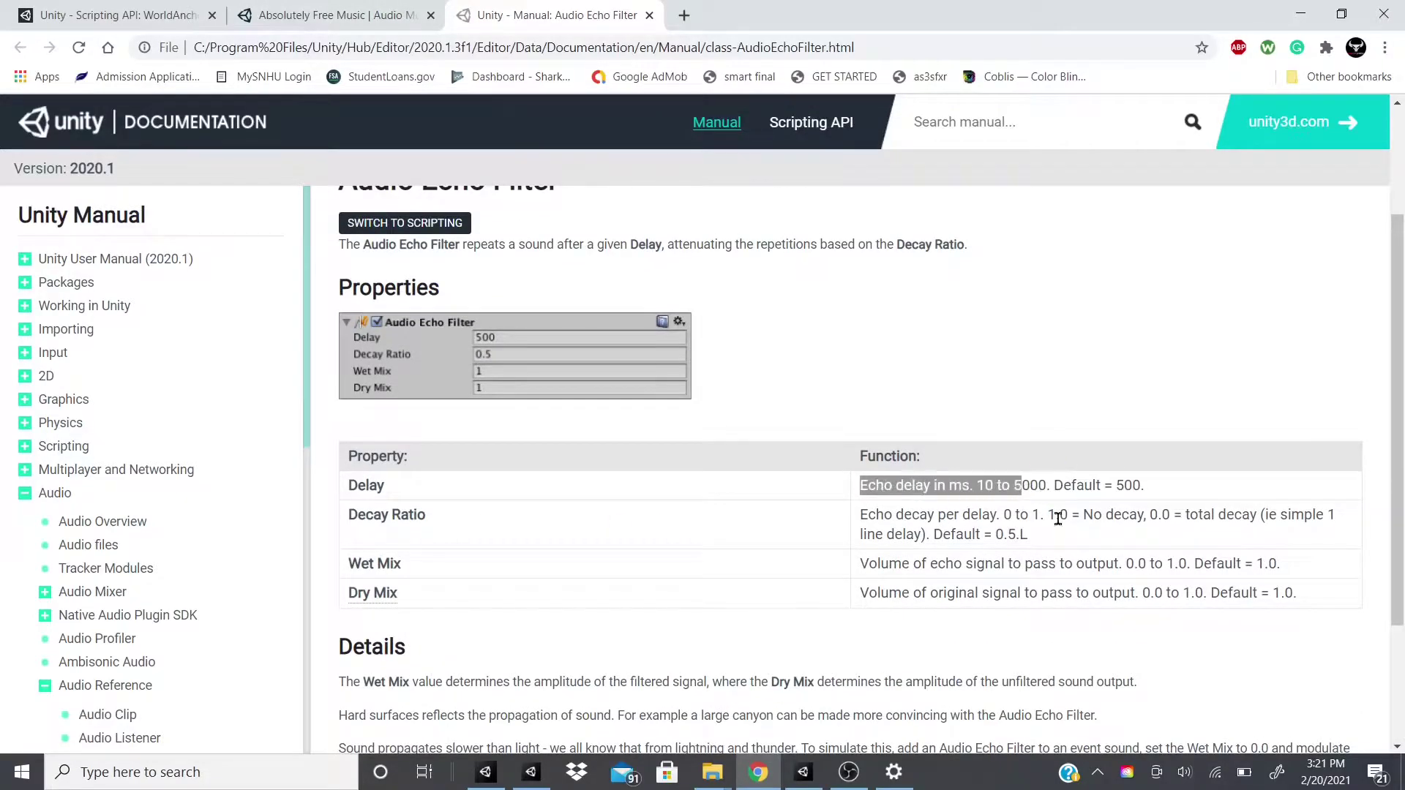
# Read the manual's echo filter properties, highlighting the Decay Ratio and Wet Mix descriptions, and return to the Unity editor
pyautogui.click(975, 490)
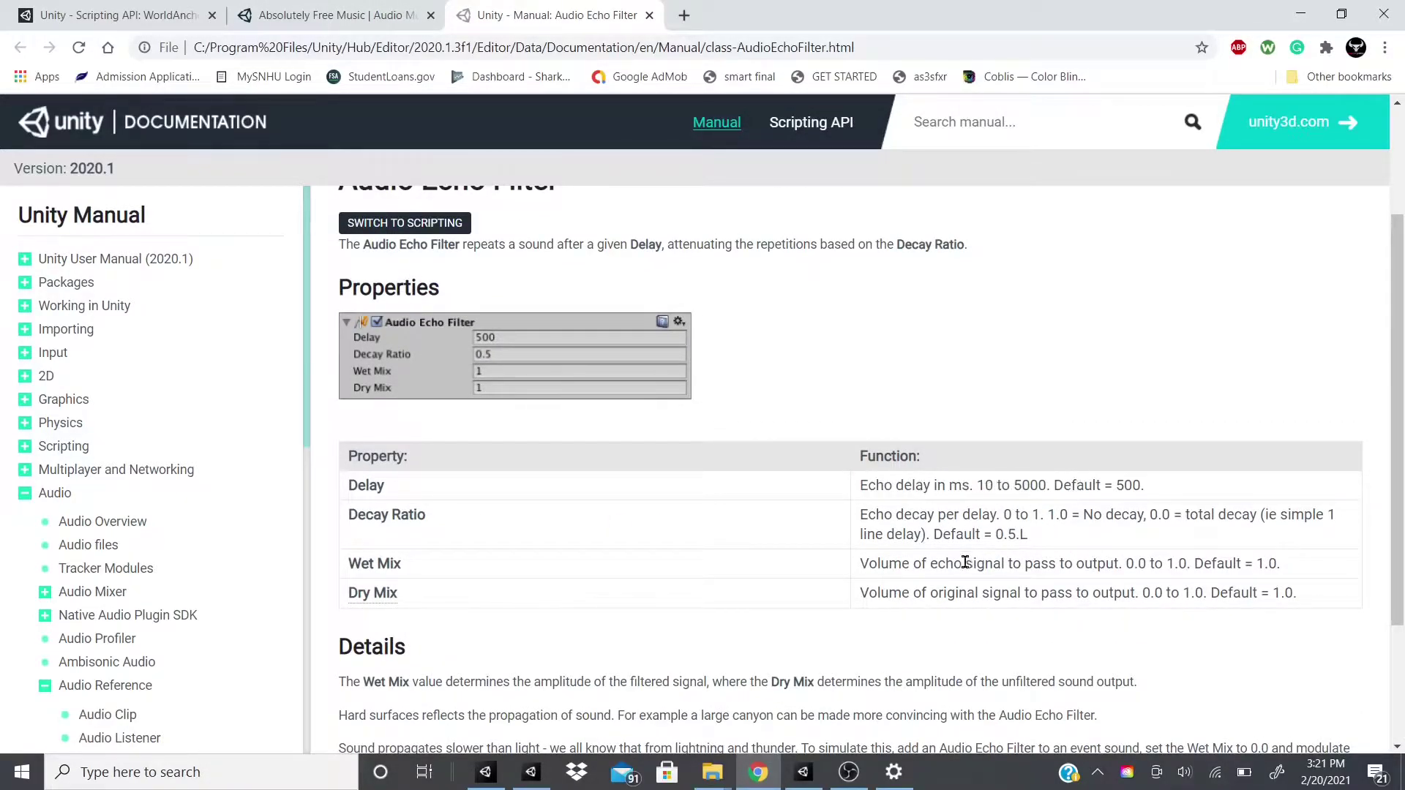
pyautogui.scroll(-2, 966, 534)
pyautogui.moveTo(859, 331); pyautogui.dragTo(1019, 330)
pyautogui.moveTo(861, 381); pyautogui.dragTo(1124, 374)
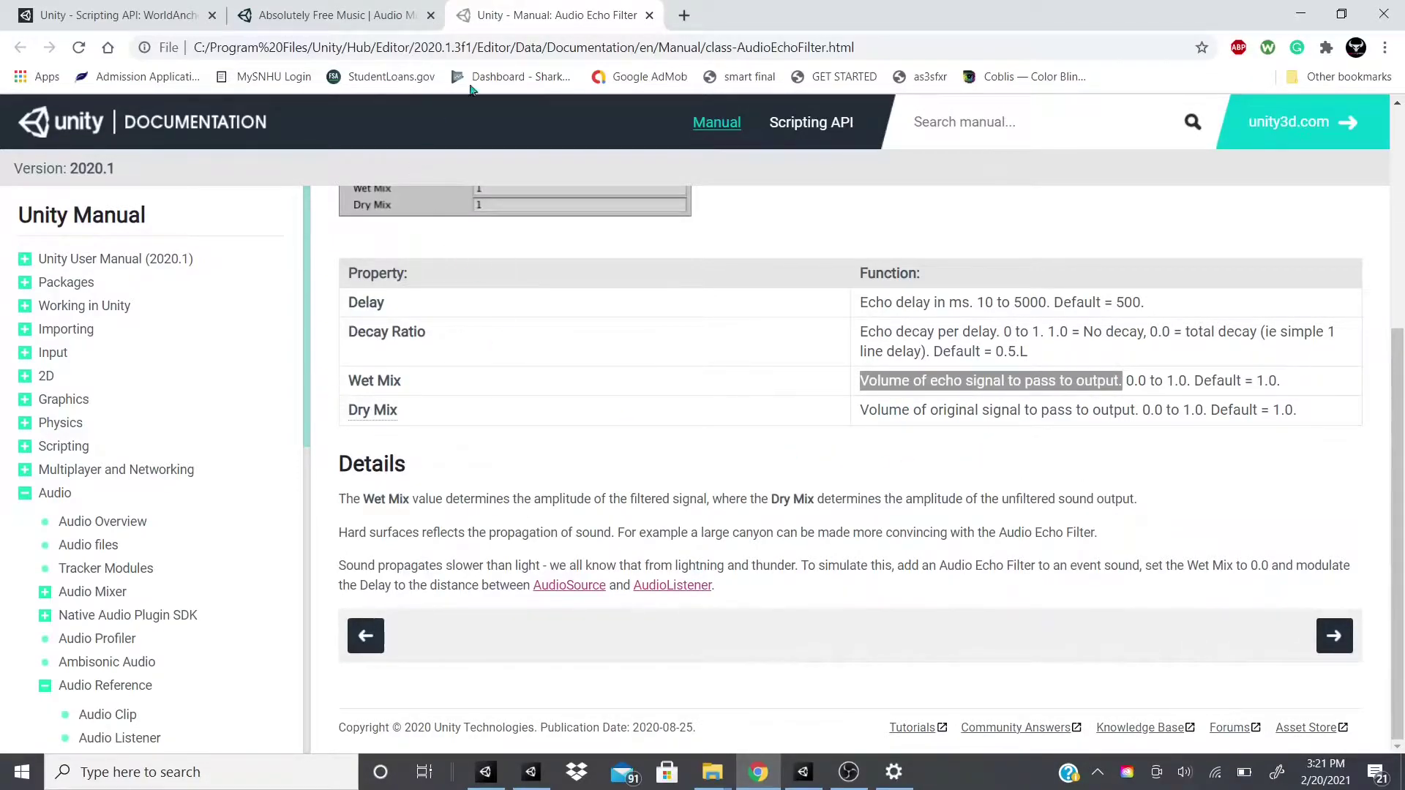
pyautogui.click(344, 15)
pyautogui.click(803, 771)
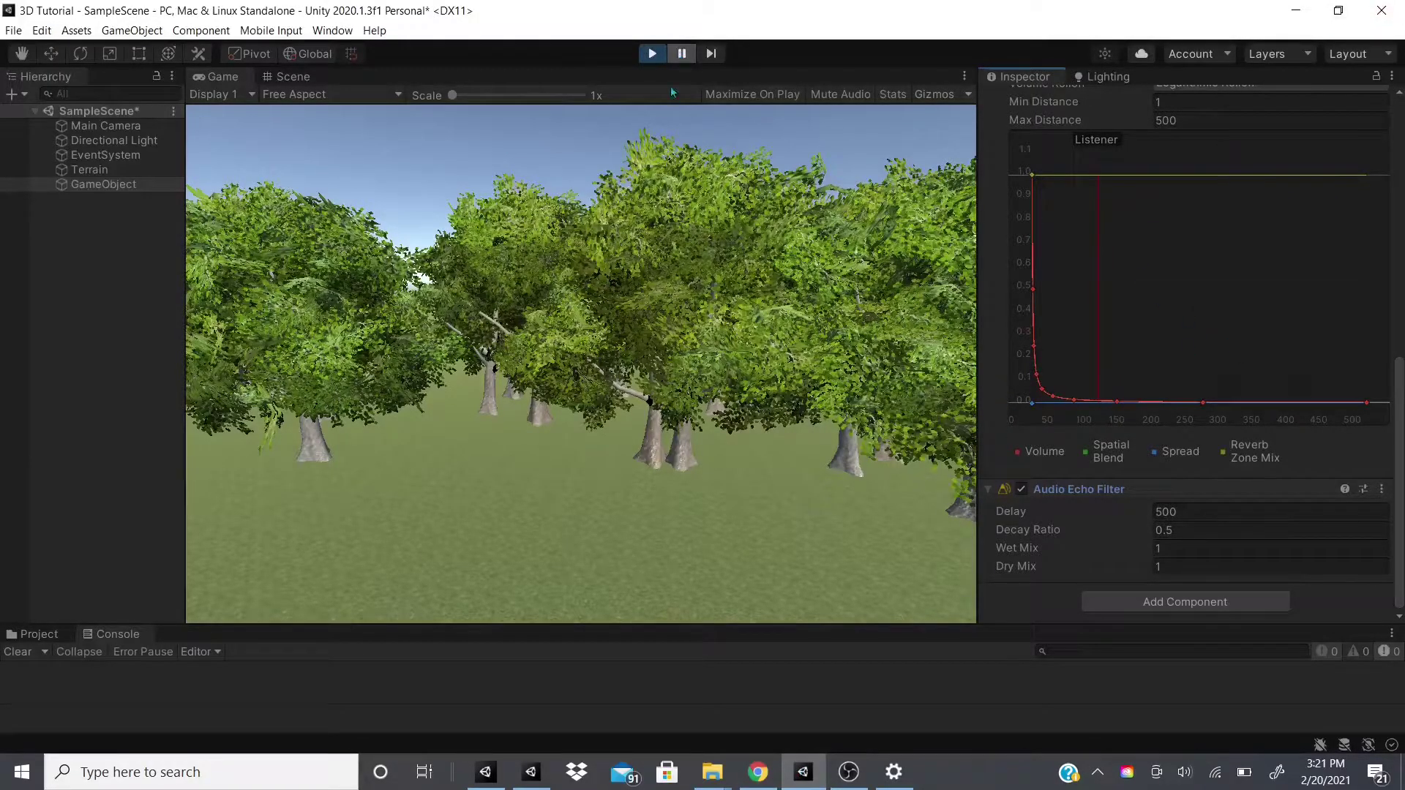
# Test the Audio Echo Filter while the scene plays, with Delay 384, Decay Ratio 0.03, Wet Mix 0.7 and Dry Mix 0.6
pyautogui.moveTo(1016, 514)
pyautogui.mouseDown()
pyautogui.moveTo(1056, 512)
pyautogui.moveTo(1004, 517)
pyautogui.mouseUp()
pyautogui.moveTo(983, 526); pyautogui.dragTo(887, 539)
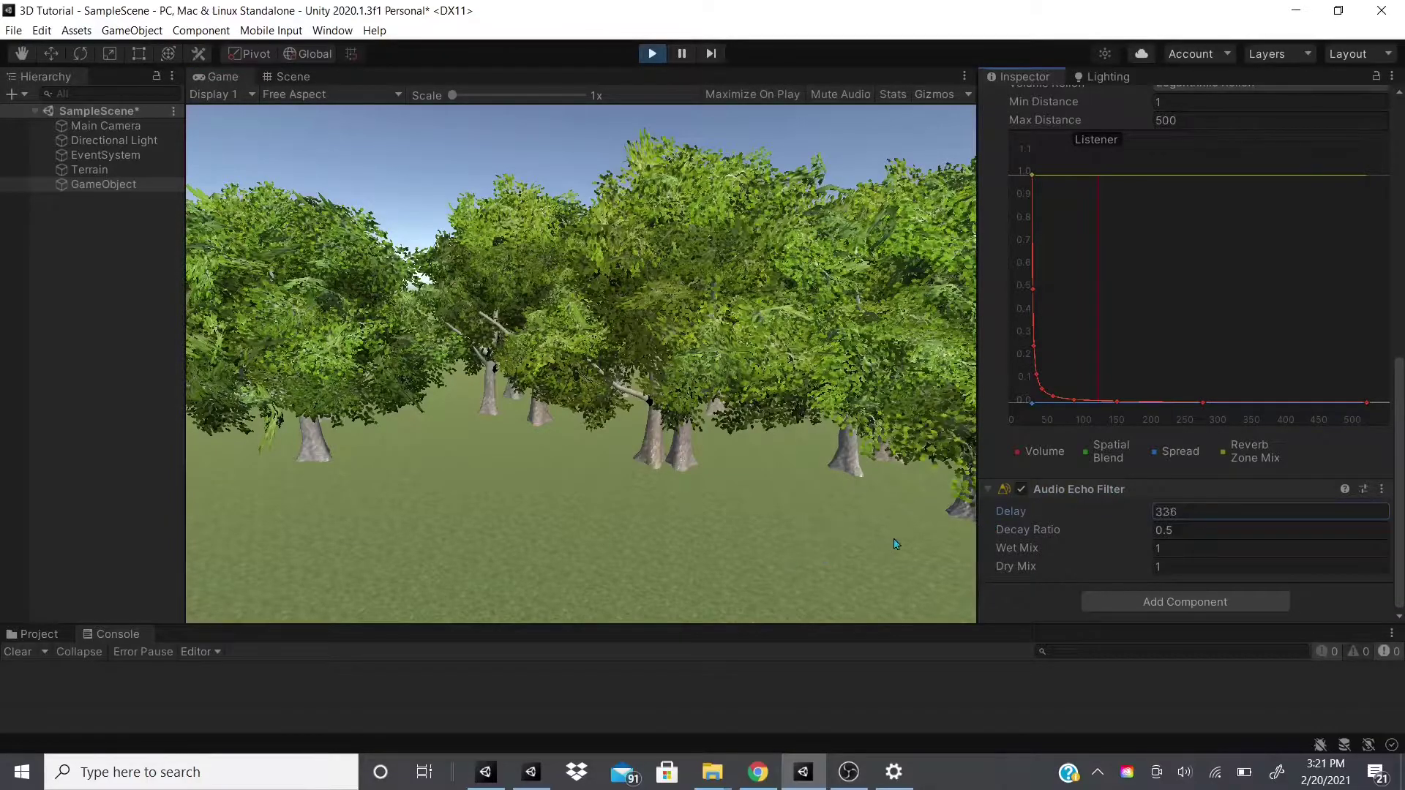
pyautogui.moveTo(1044, 527)
pyautogui.mouseDown()
pyautogui.moveTo(1007, 534)
pyautogui.moveTo(1033, 548)
pyautogui.moveTo(1012, 551)
pyautogui.moveTo(1015, 570)
pyautogui.moveTo(1051, 549)
pyautogui.mouseUp()
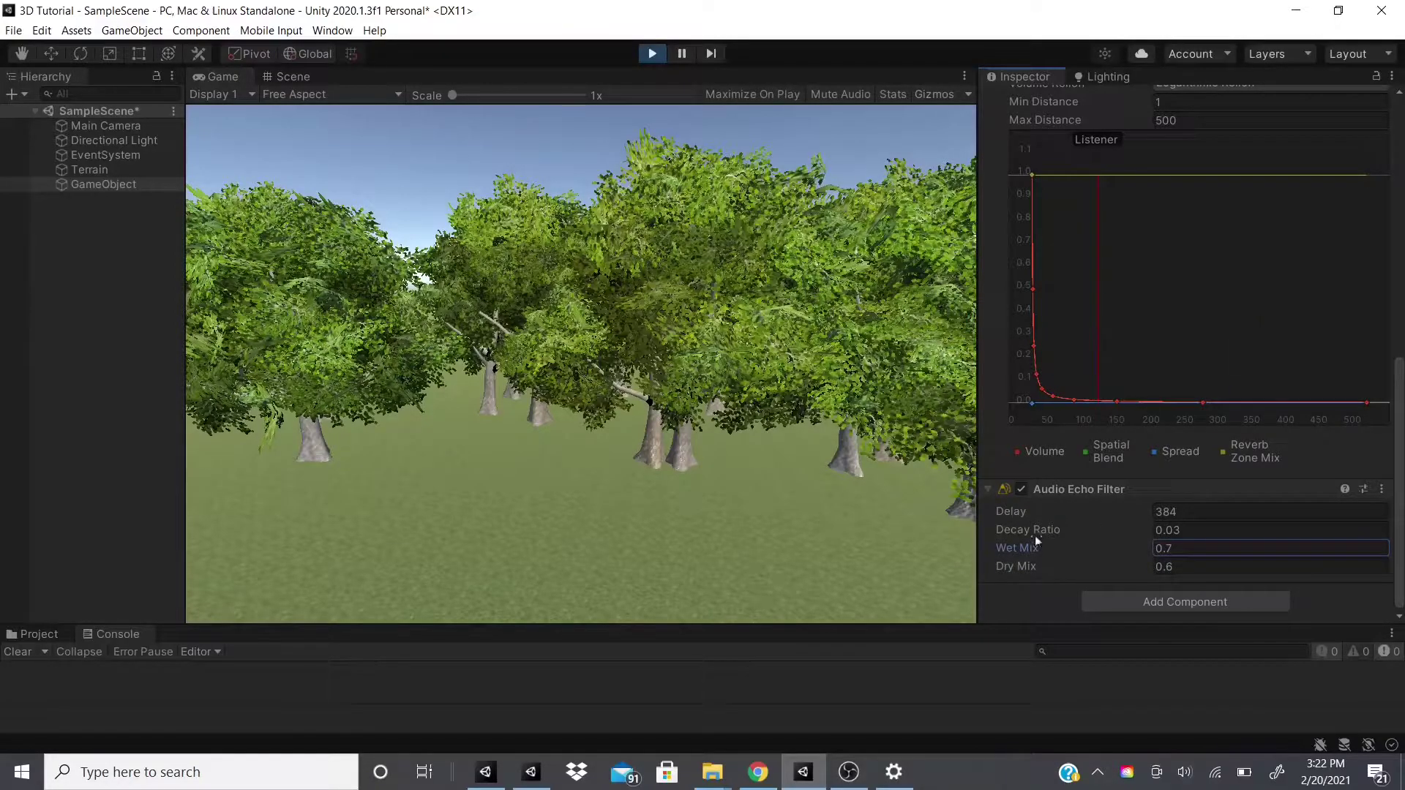
# Turn on Loop for the Audio Source during play and stop the scene
pyautogui.scroll(10, 1013, 462)
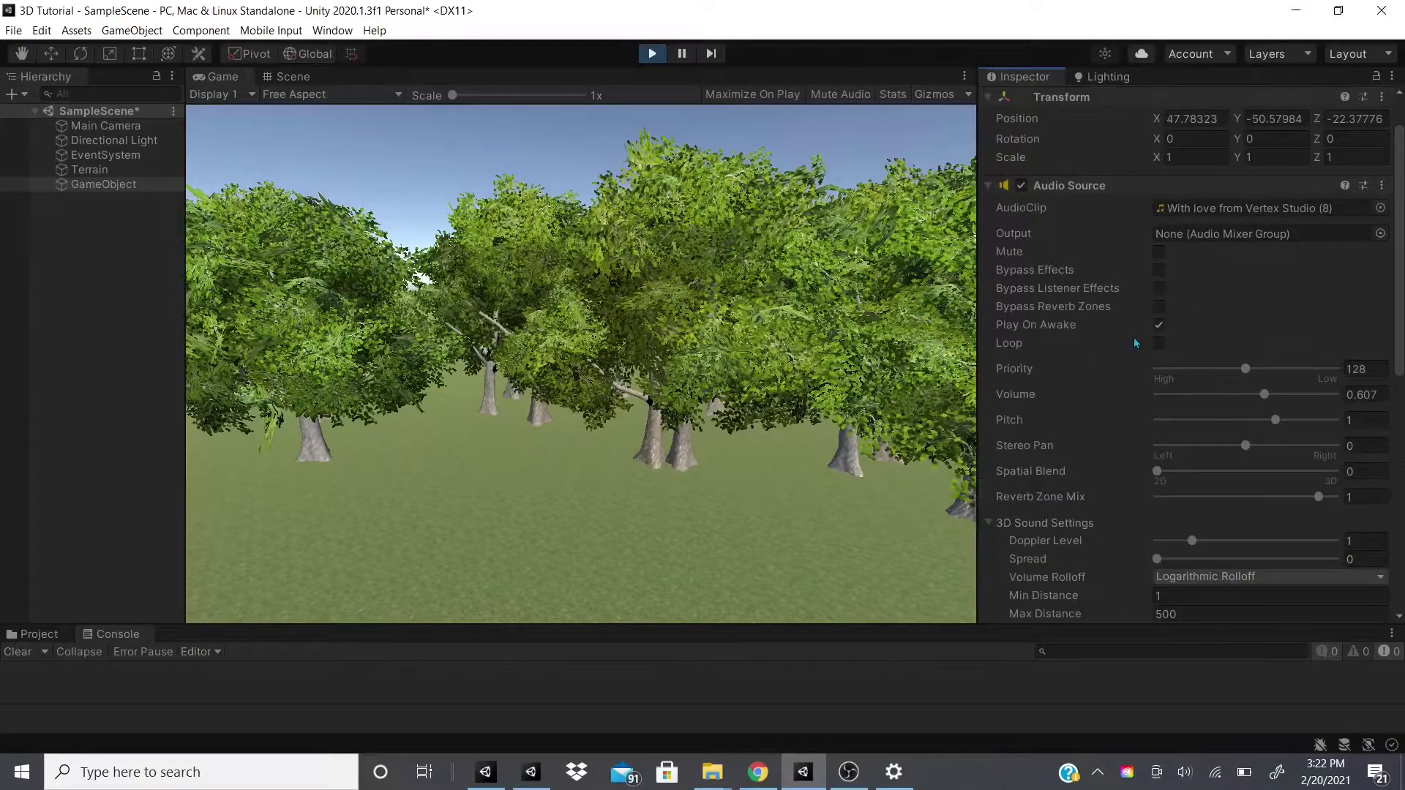
pyautogui.click(1159, 344)
pyautogui.click(652, 54)
# Remove the Audio Echo Filter from GameObject and enable Loop on its Audio Source outside play mode
pyautogui.scroll(-10, 1186, 366)
pyautogui.click(1382, 434)
pyautogui.click(1340, 476)
pyautogui.scroll(10, 1141, 366)
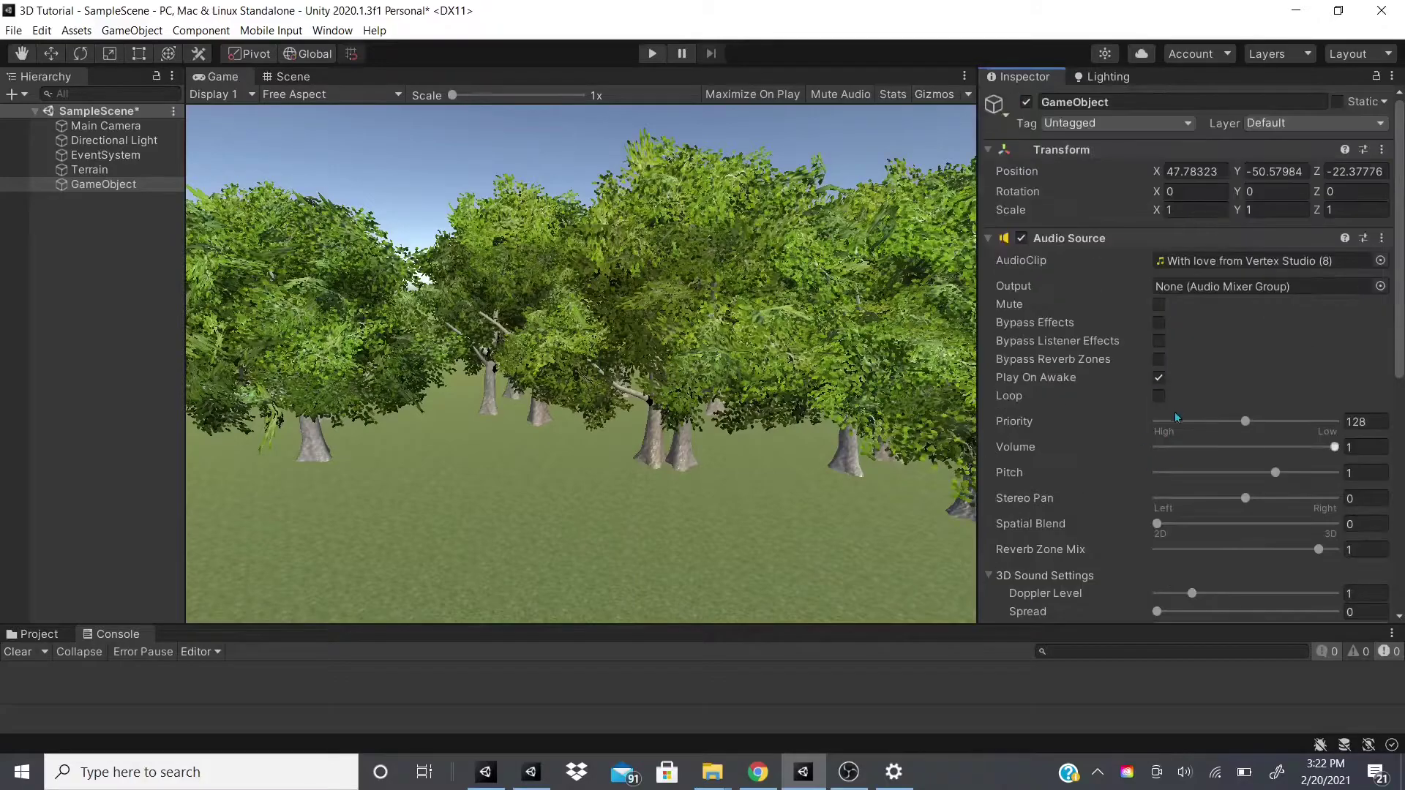
# Add an Audio High Pass Filter to GameObject and disable it
pyautogui.scroll(-5, 1147, 394)
pyautogui.click(1174, 599)
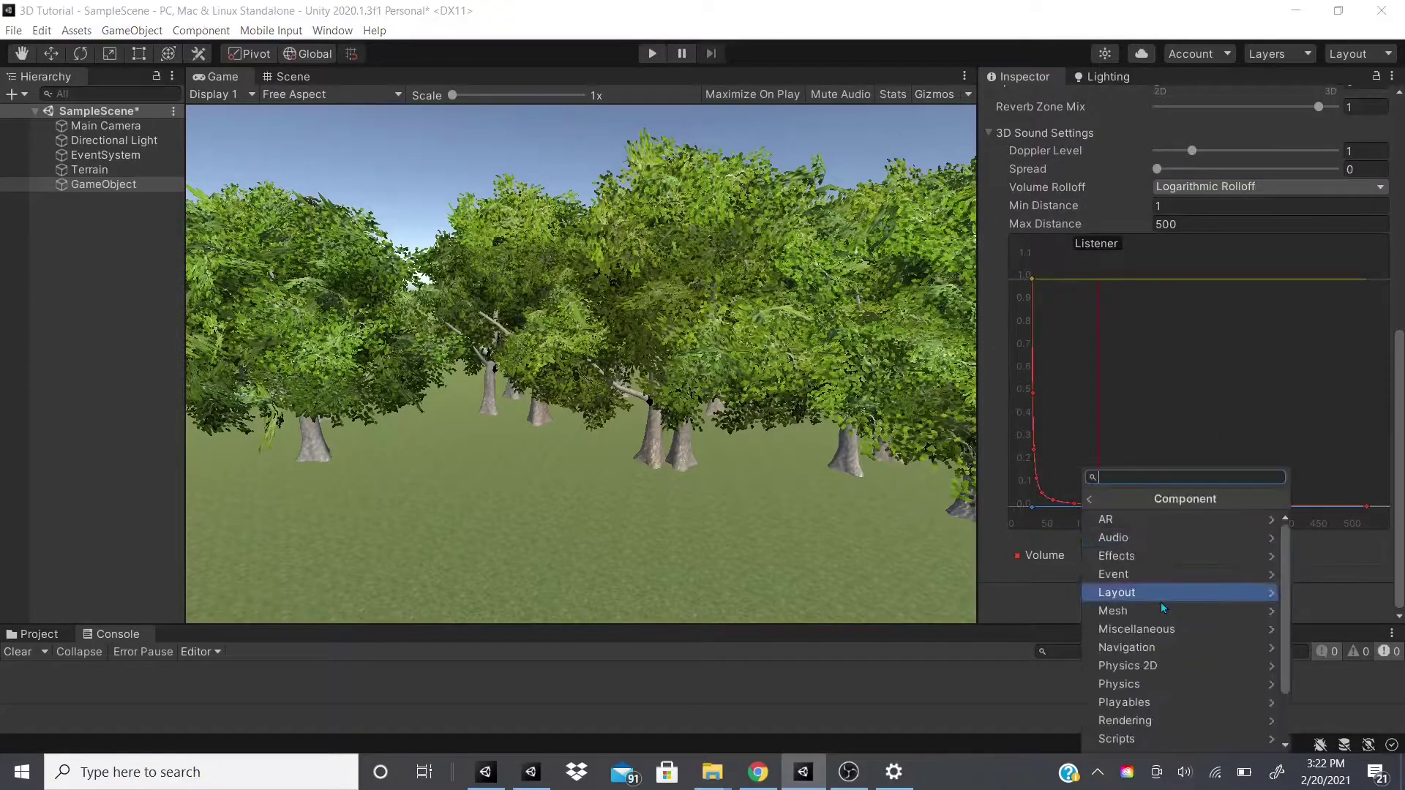
pyautogui.click(1164, 538)
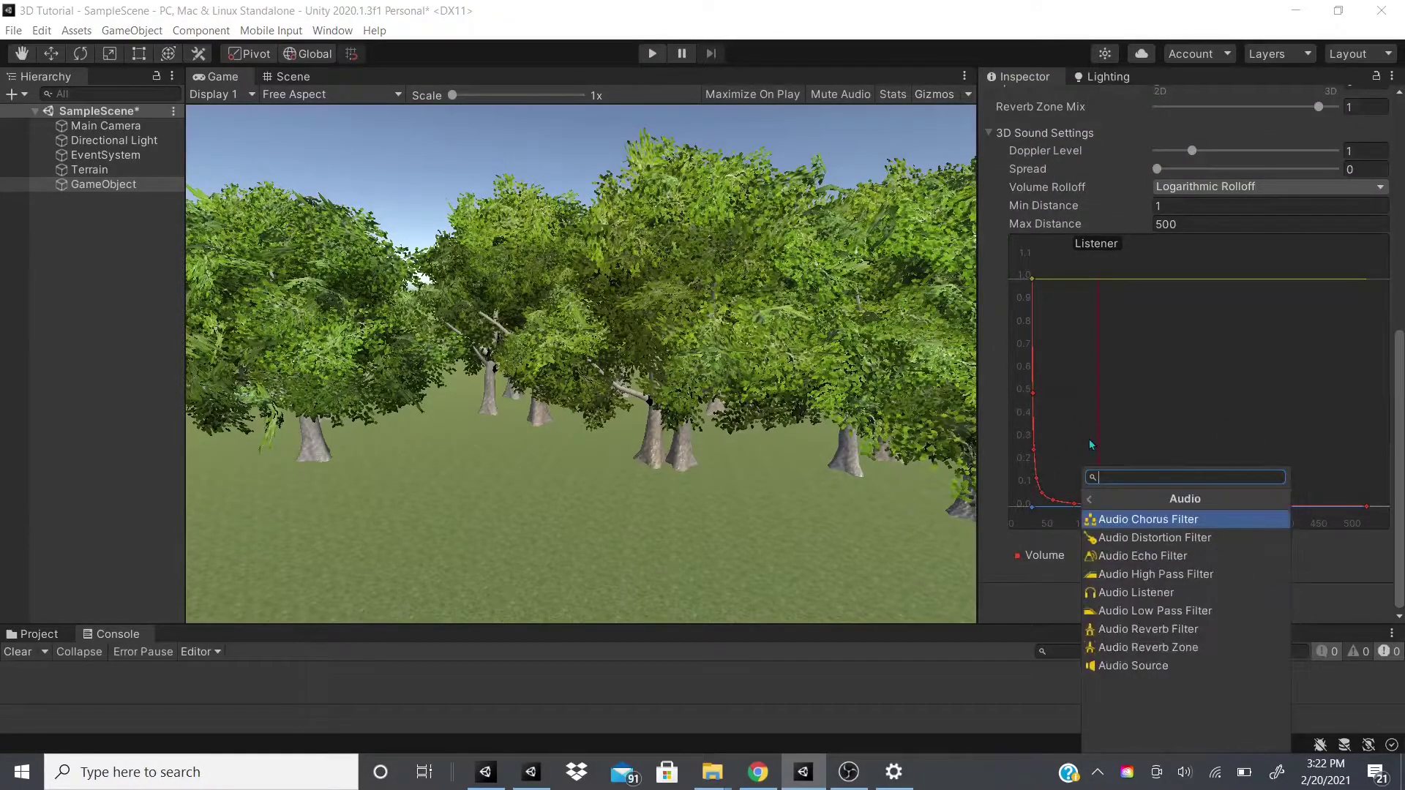
pyautogui.click(1179, 576)
pyautogui.scroll(-2, 1171, 564)
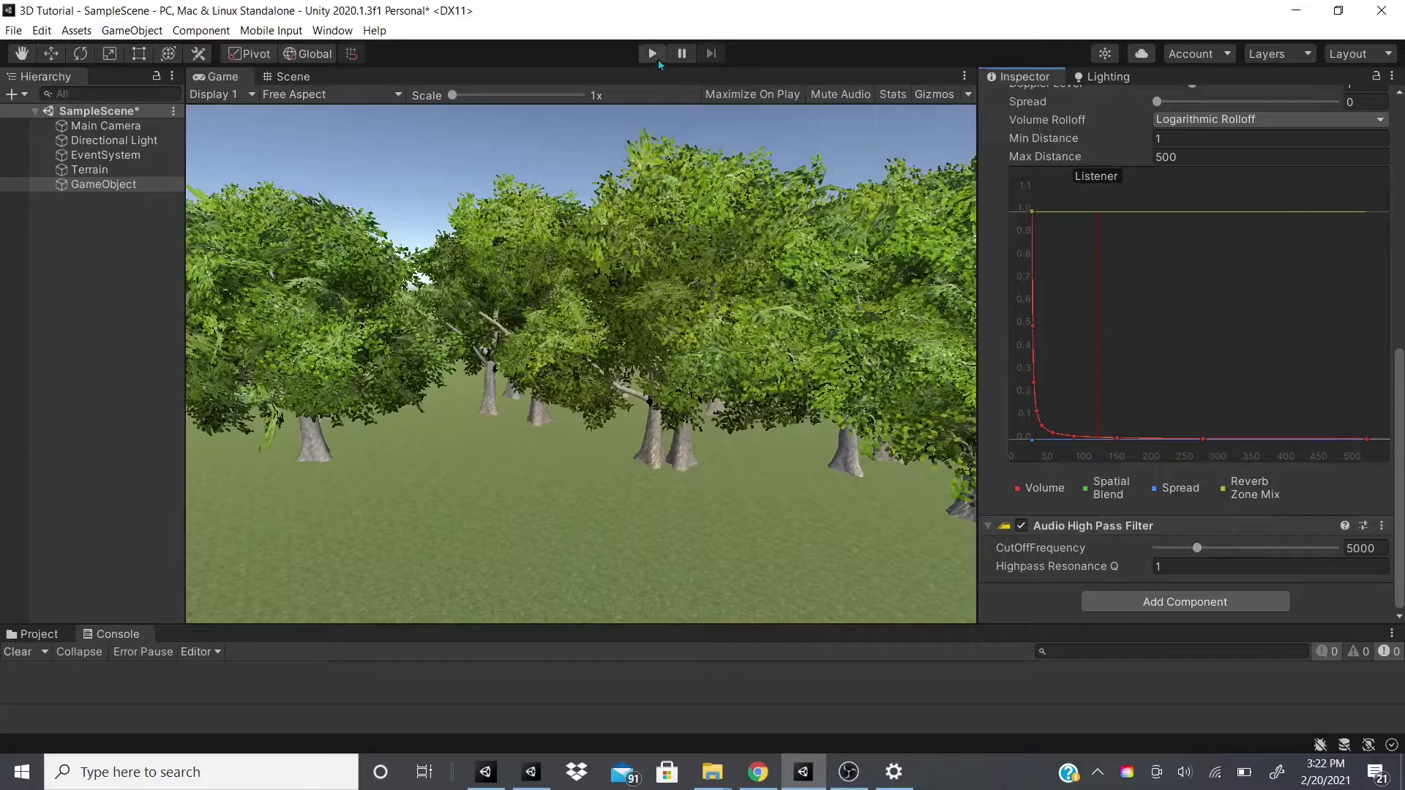
pyautogui.click(1021, 527)
# Play the scene, enable the Audio High Pass Filter with CutOffFrequency 689 and Highpass Resonance Q 3.44, and pause
pyautogui.click(652, 53)
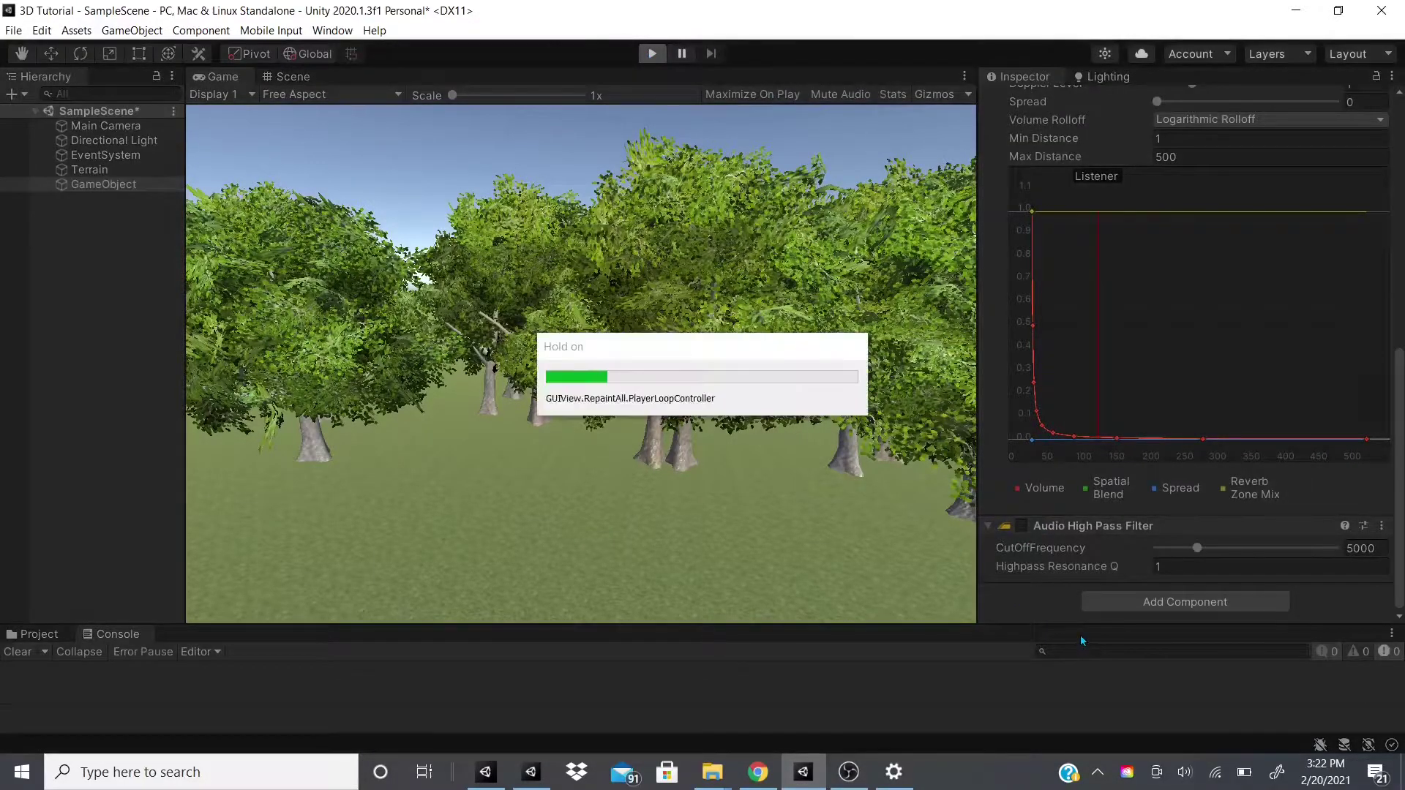
pyautogui.click(1020, 525)
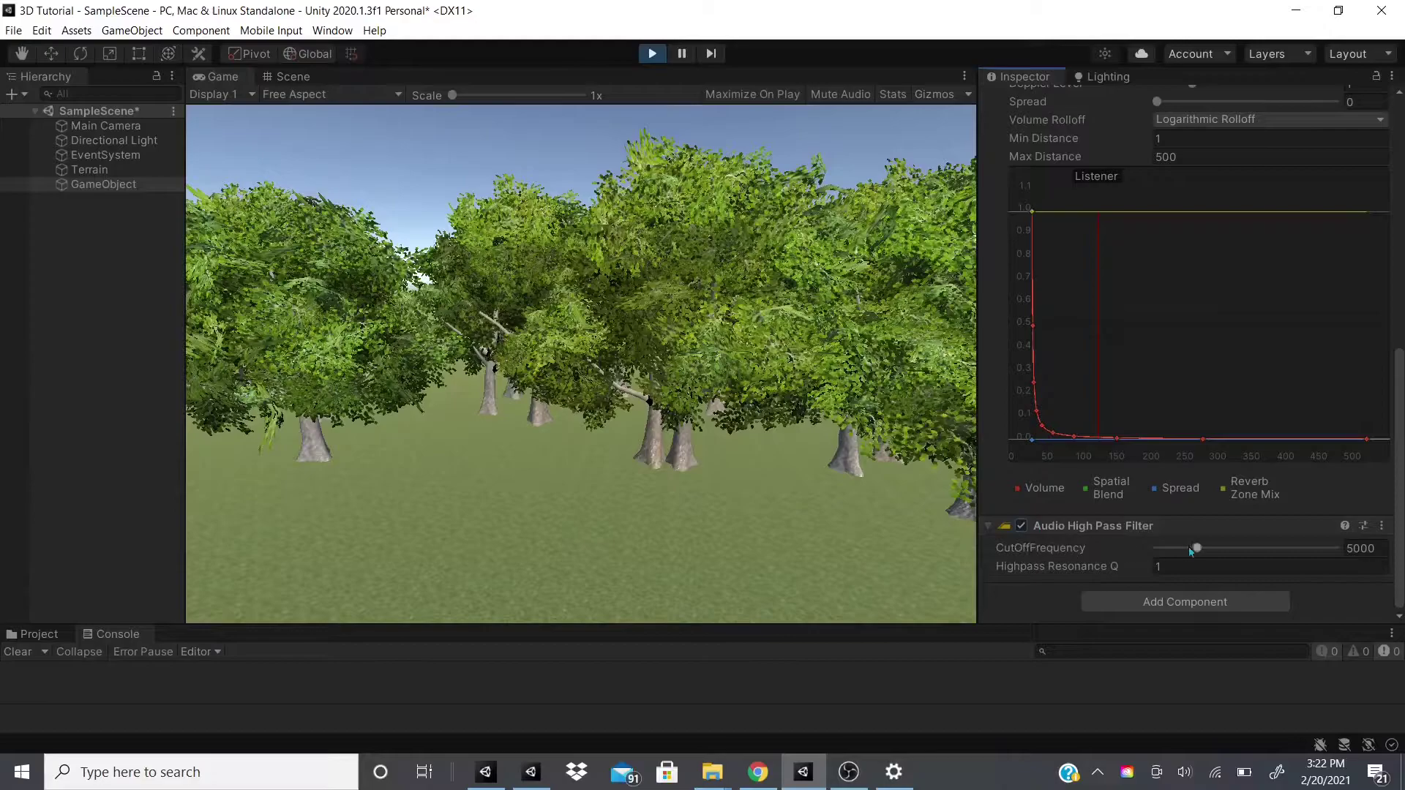
pyautogui.moveTo(1197, 551); pyautogui.dragTo(1148, 553)
pyautogui.moveTo(1055, 567)
pyautogui.mouseDown()
pyautogui.moveTo(1119, 572)
pyautogui.moveTo(1175, 550)
pyautogui.moveTo(1052, 574)
pyautogui.mouseUp()
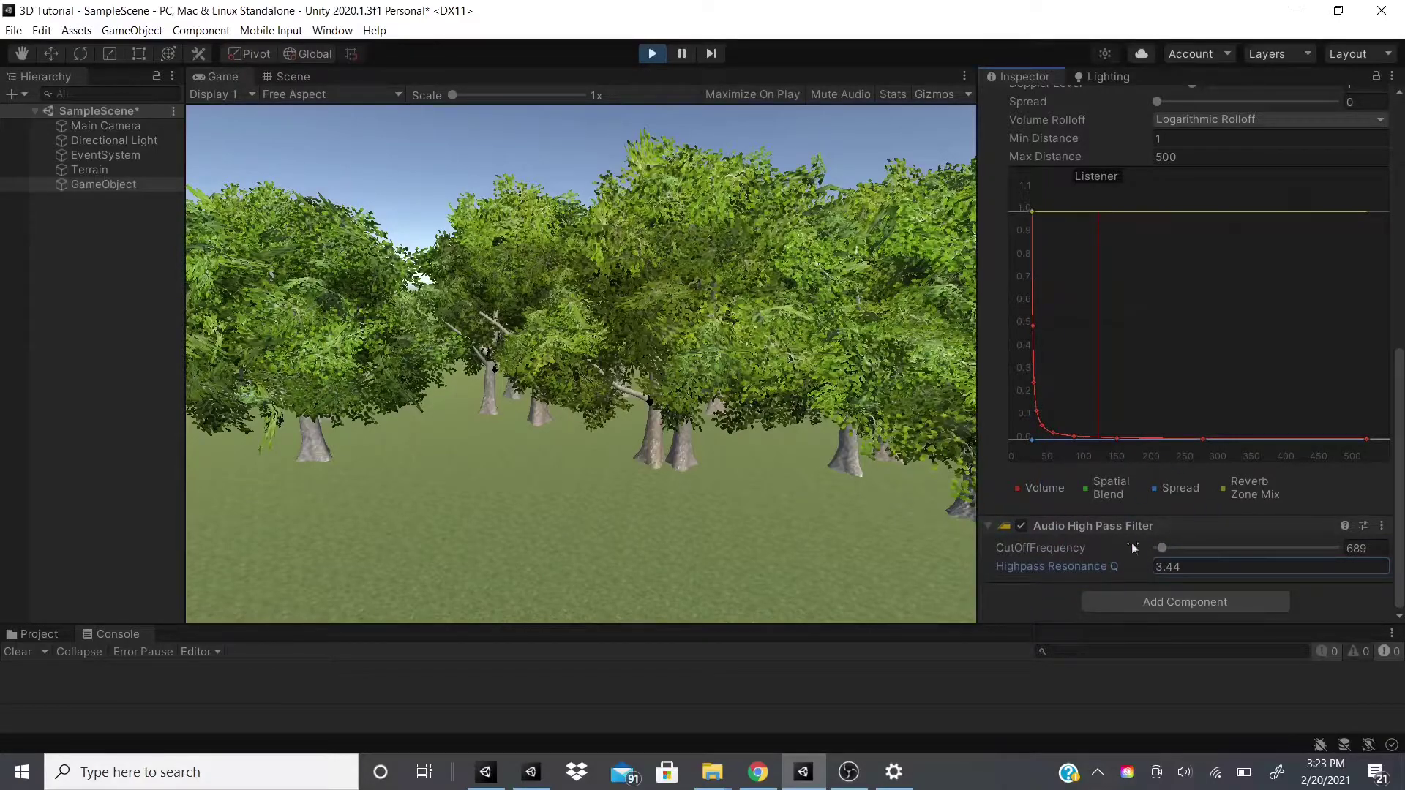
pyautogui.click(1000, 600)
pyautogui.hotkey('ctrl', 'shift', 'p')
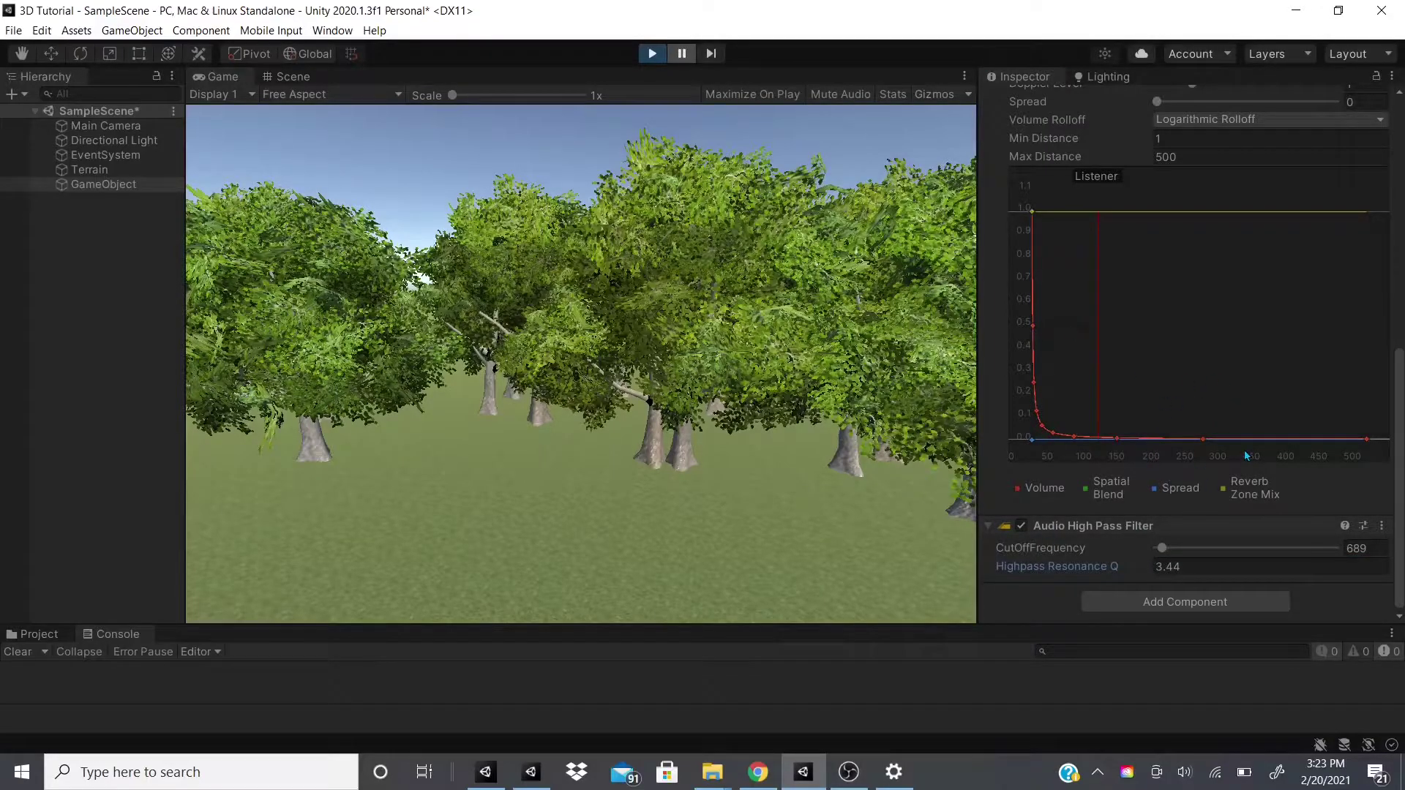
# Examine the Audio Source settings and the Audio High Pass Filter values of GameObject
pyautogui.scroll(8, 1042, 476)
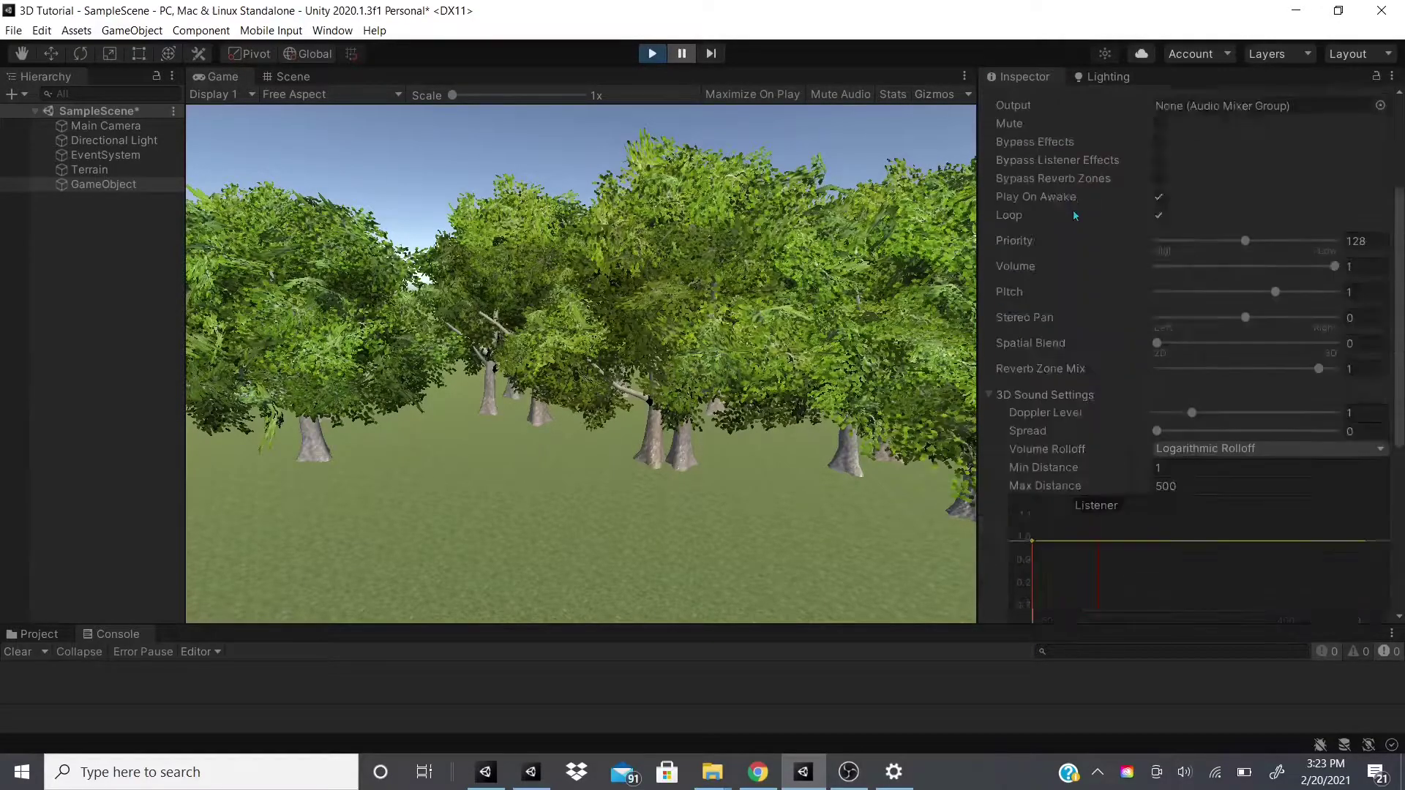
pyautogui.scroll(-8, 1032, 482)
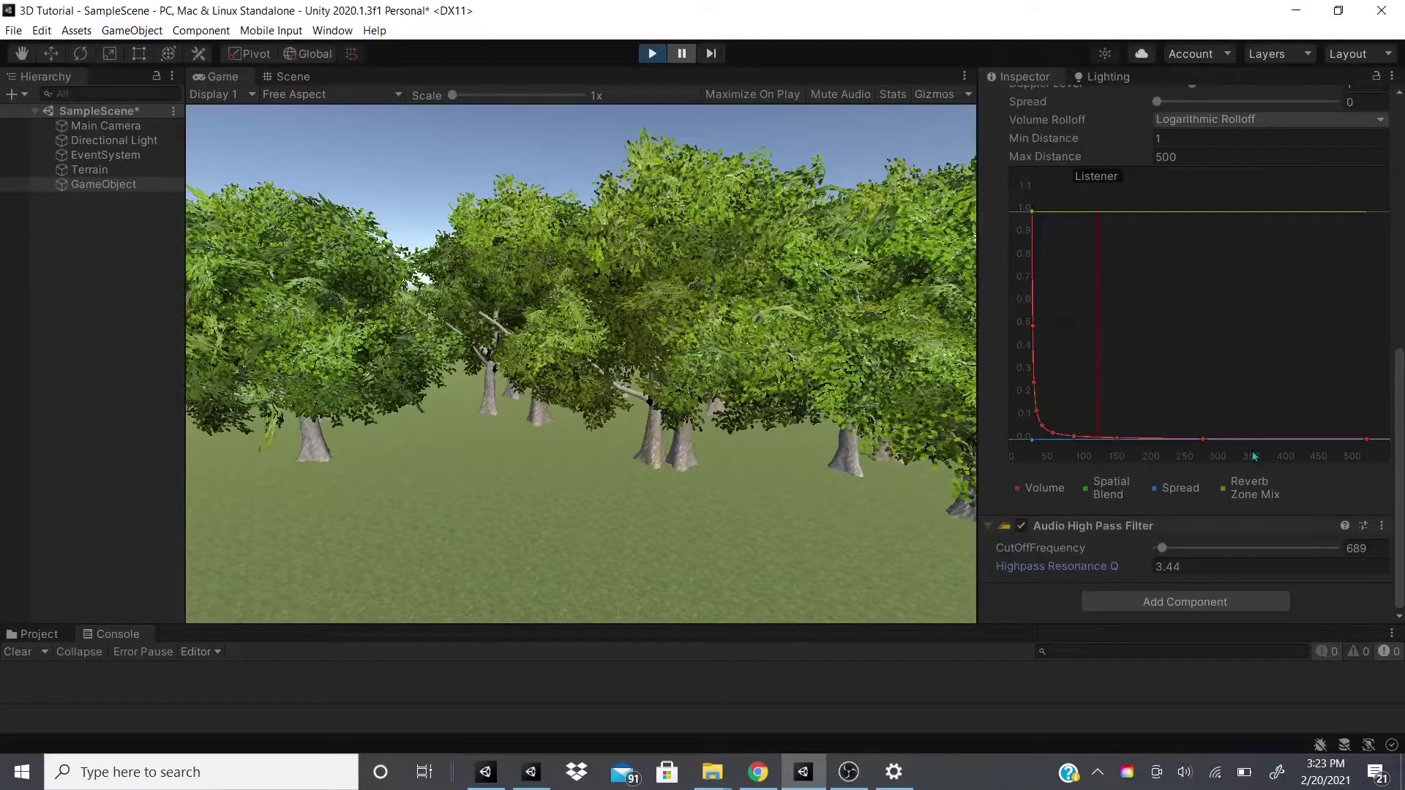
pyautogui.scroll(7, 1211, 315)
pyautogui.scroll(-4, 1200, 329)
pyautogui.scroll(8, 1068, 439)
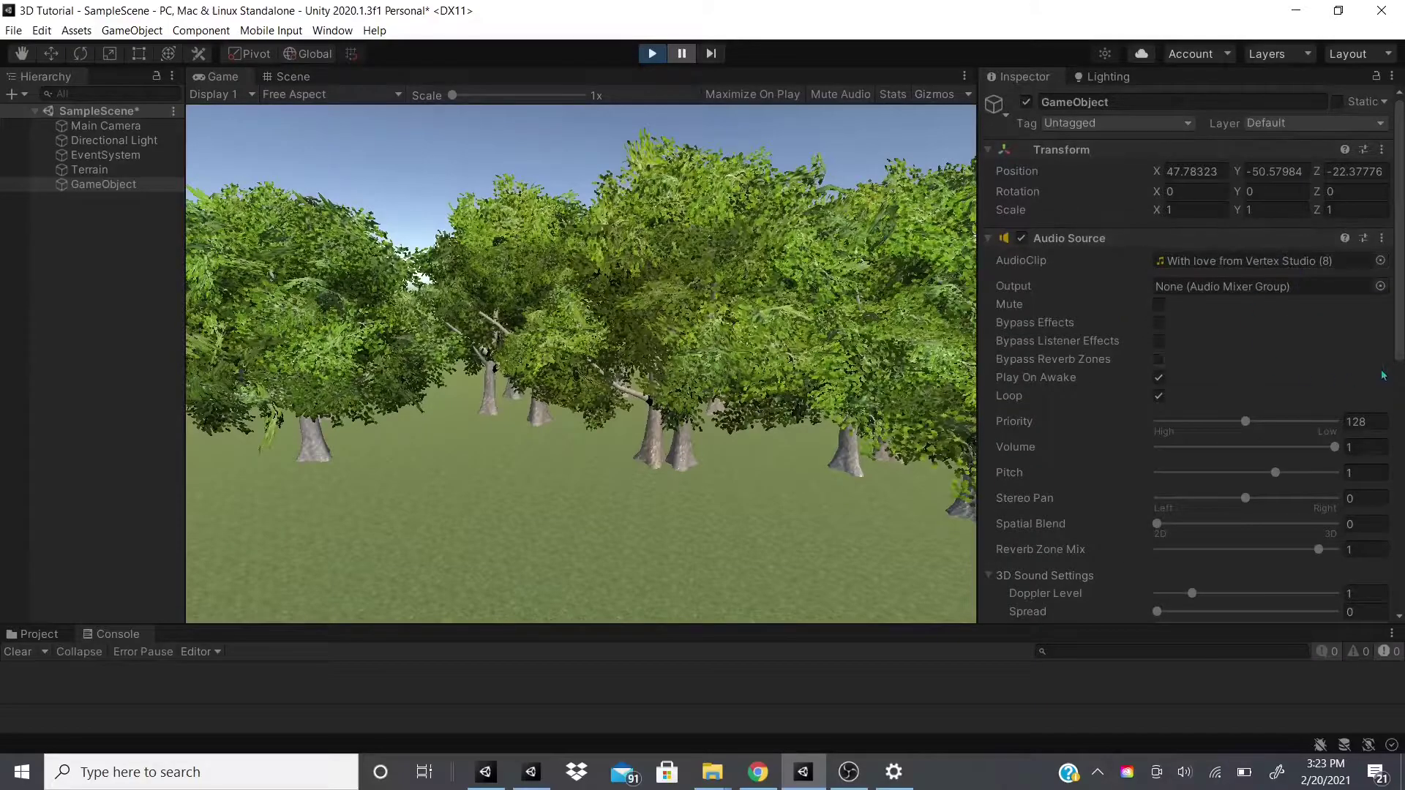
pyautogui.scroll(-11, 1074, 571)
pyautogui.scroll(3, 1228, 473)
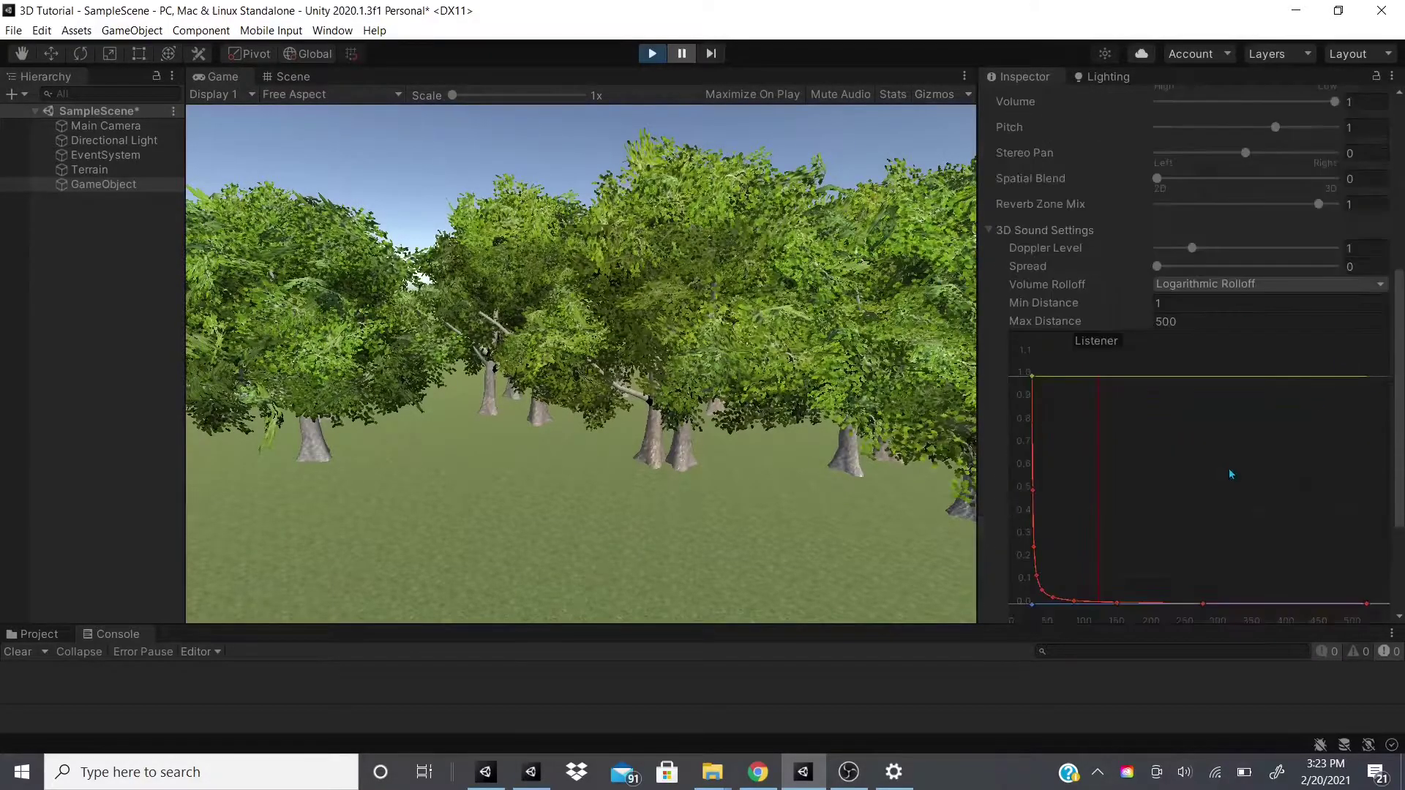
pyautogui.scroll(6, 1126, 203)
pyautogui.scroll(-10, 1126, 329)
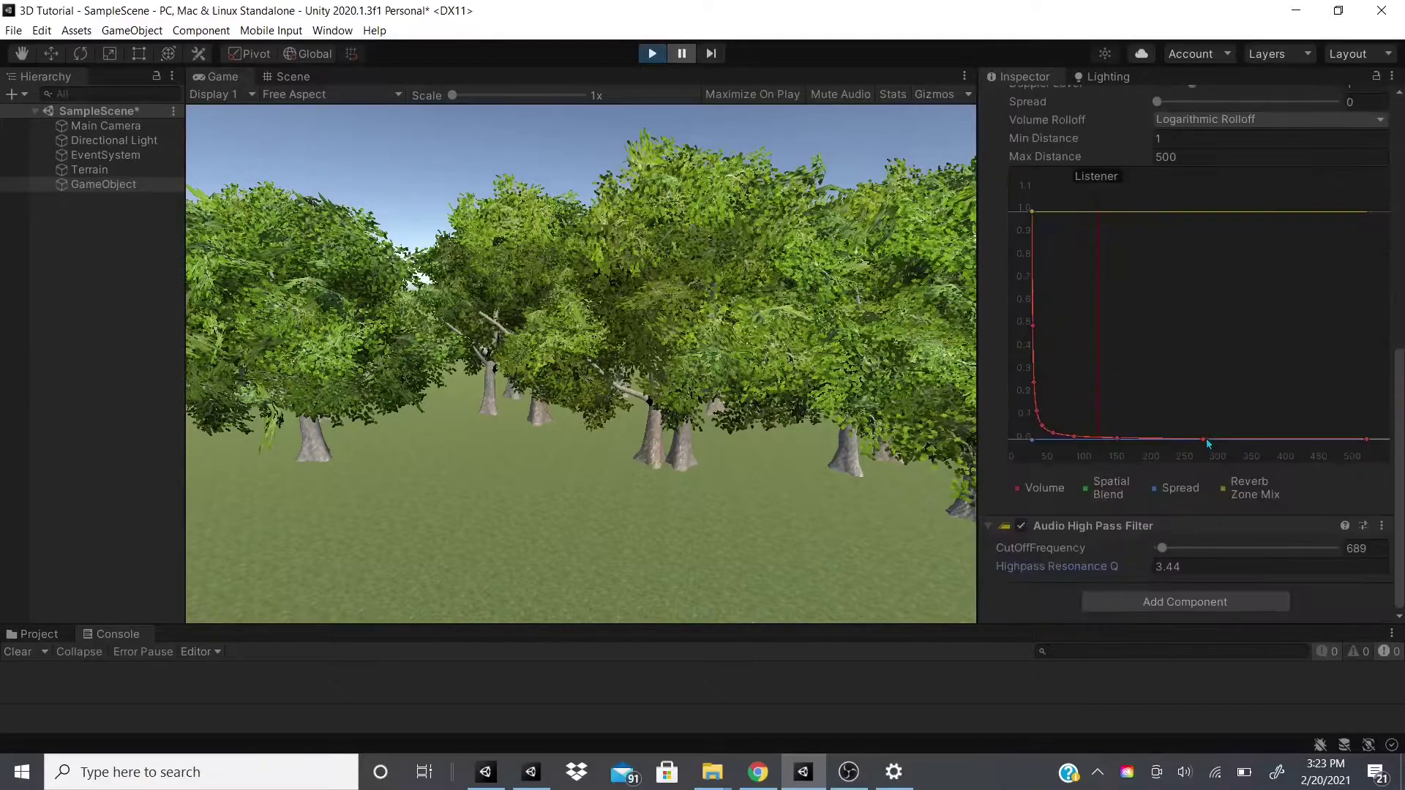
pyautogui.scroll(9, 1205, 439)
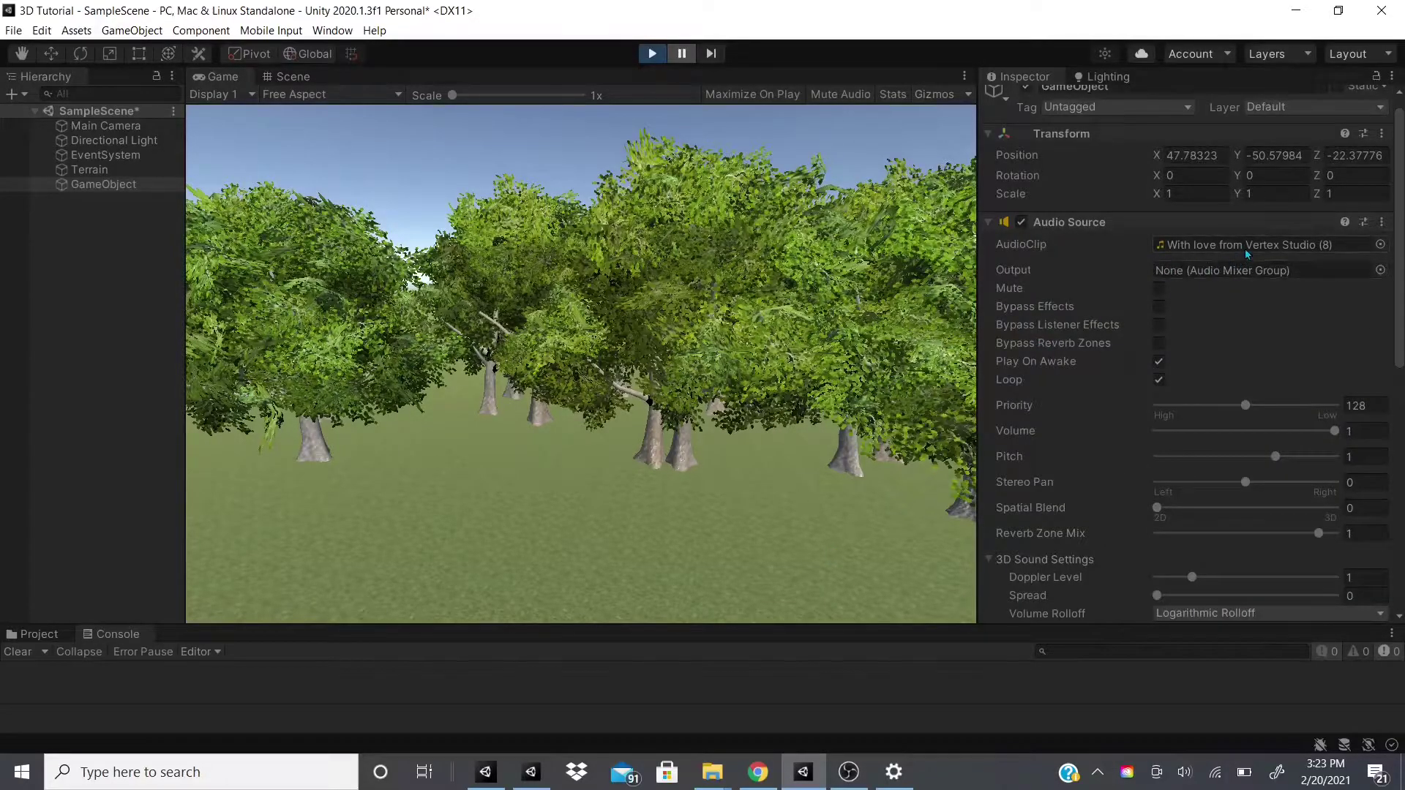
pyautogui.scroll(-10, 1167, 494)
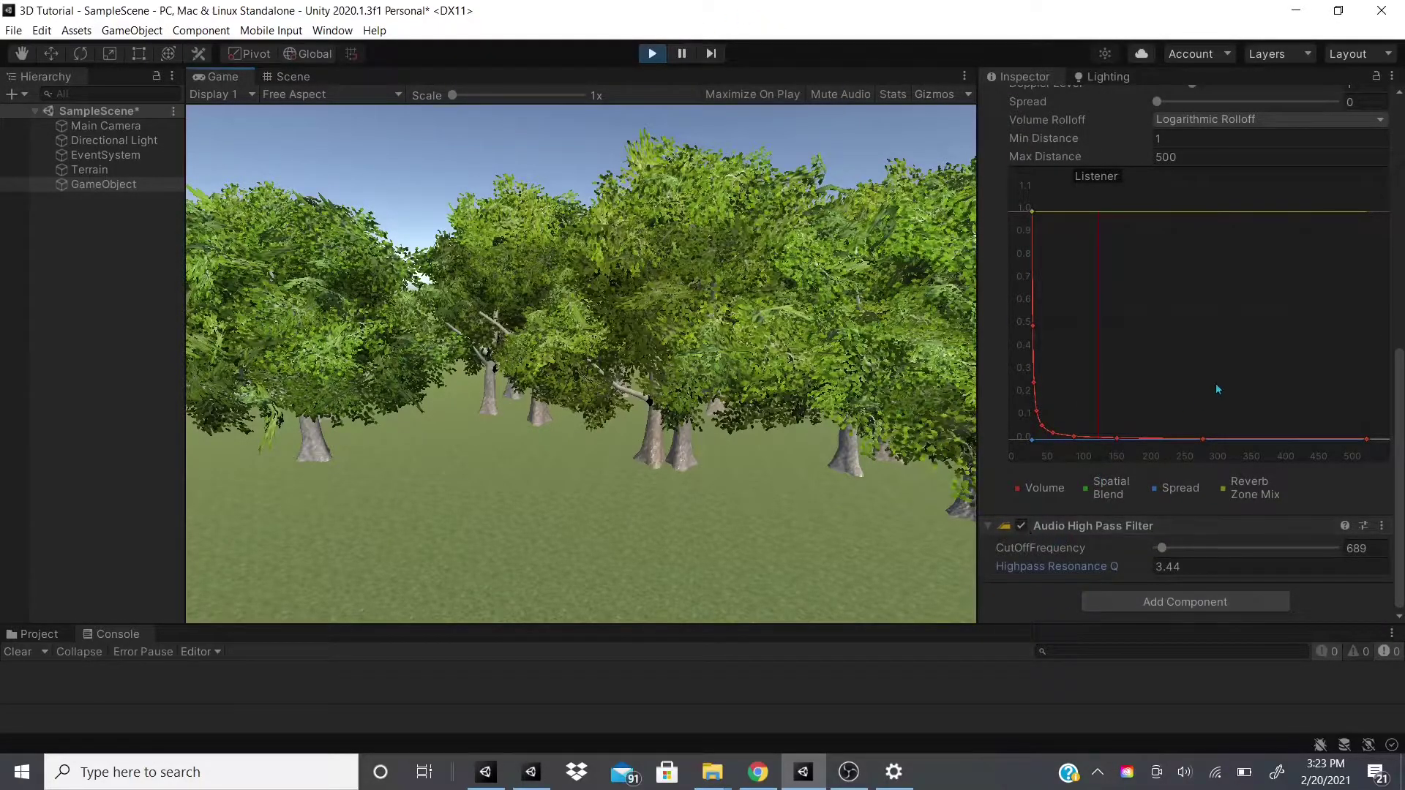
# Compare the sound with the Audio High Pass Filter off and on while the scene plays, and pause it
pyautogui.click(1021, 526)
pyautogui.click(1021, 526)
pyautogui.click(681, 53)
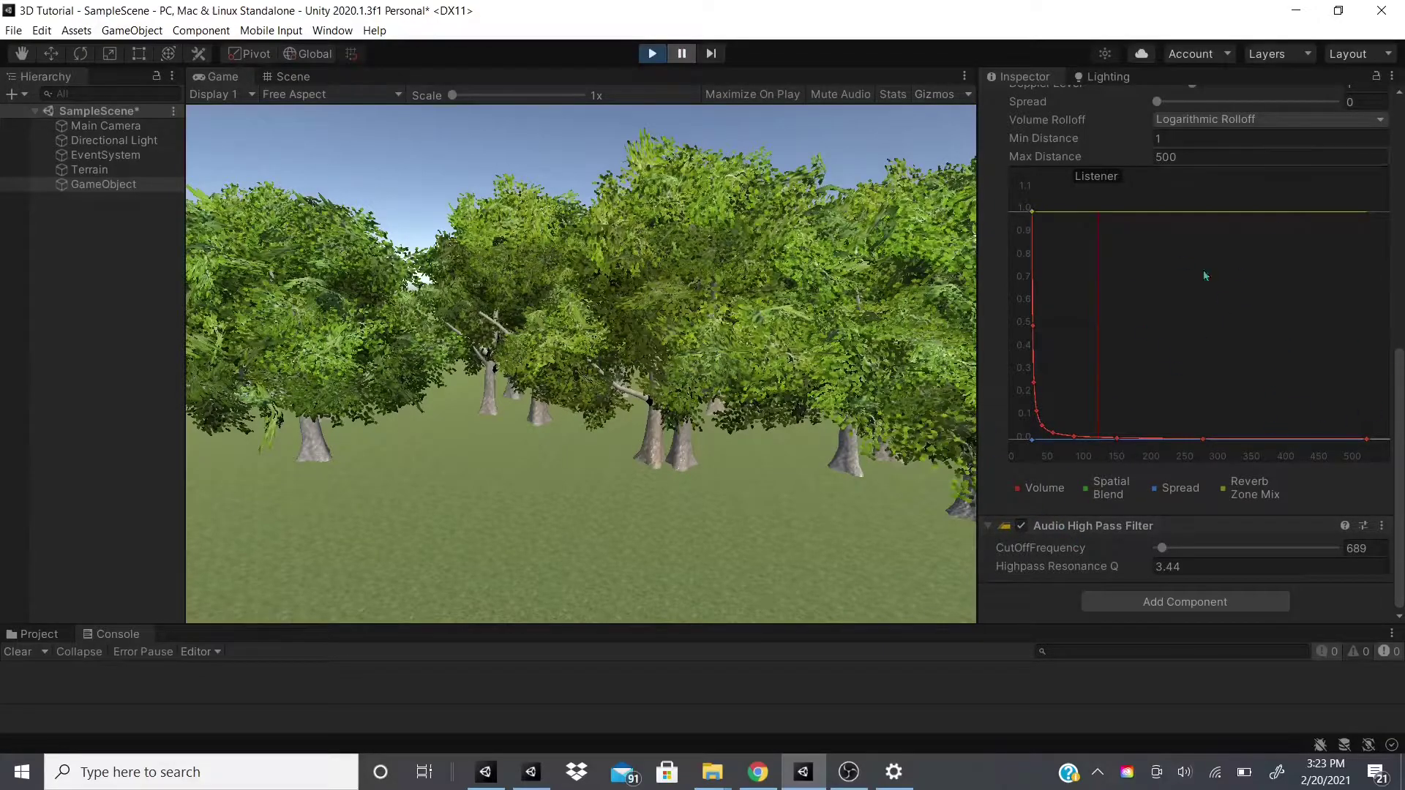
pyautogui.click(684, 55)
pyautogui.click(682, 53)
# Try to swap the Audio High Pass Filter for another audio component during play, and stop the scene
pyautogui.hotkey('ctrl', 'z')
pyautogui.click(1118, 599)
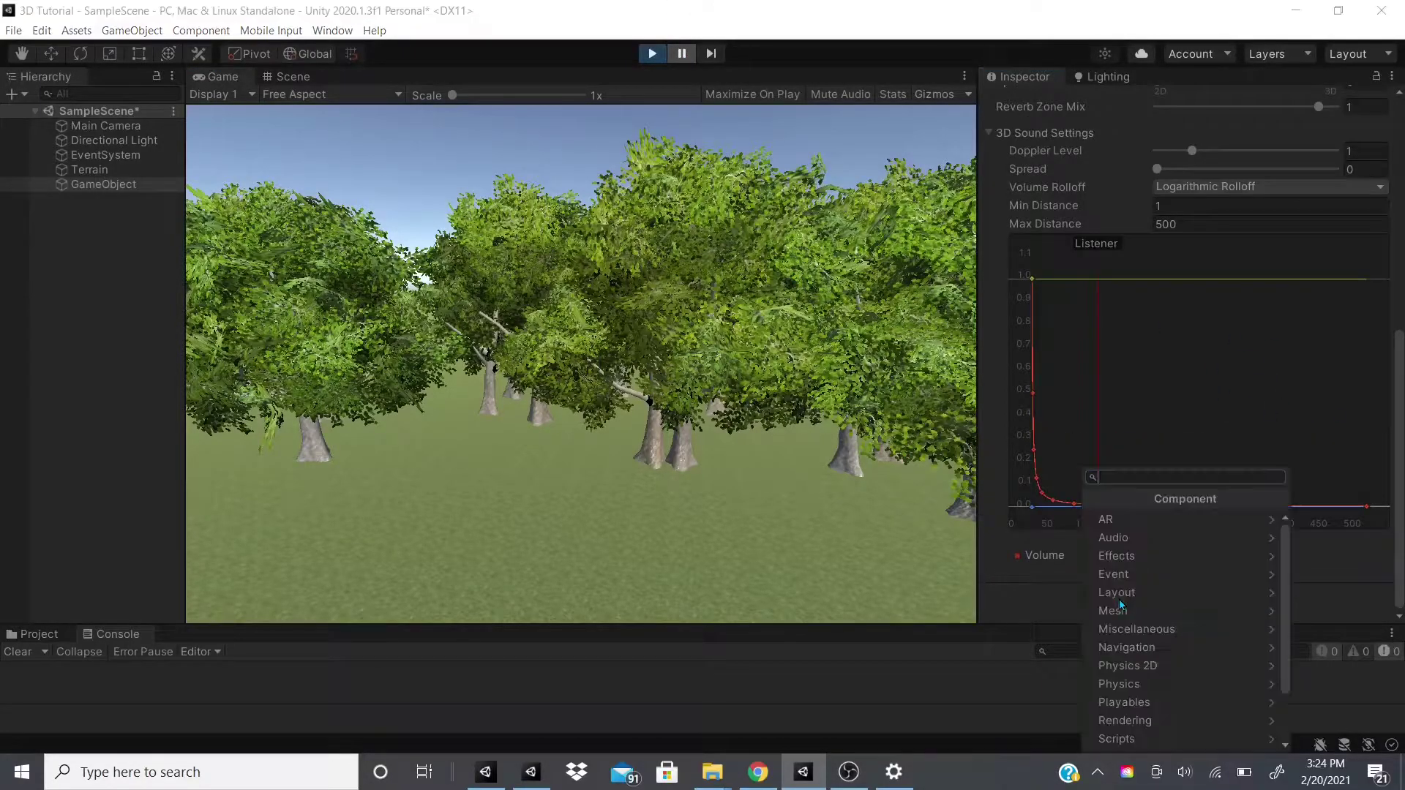
pyautogui.click(1120, 538)
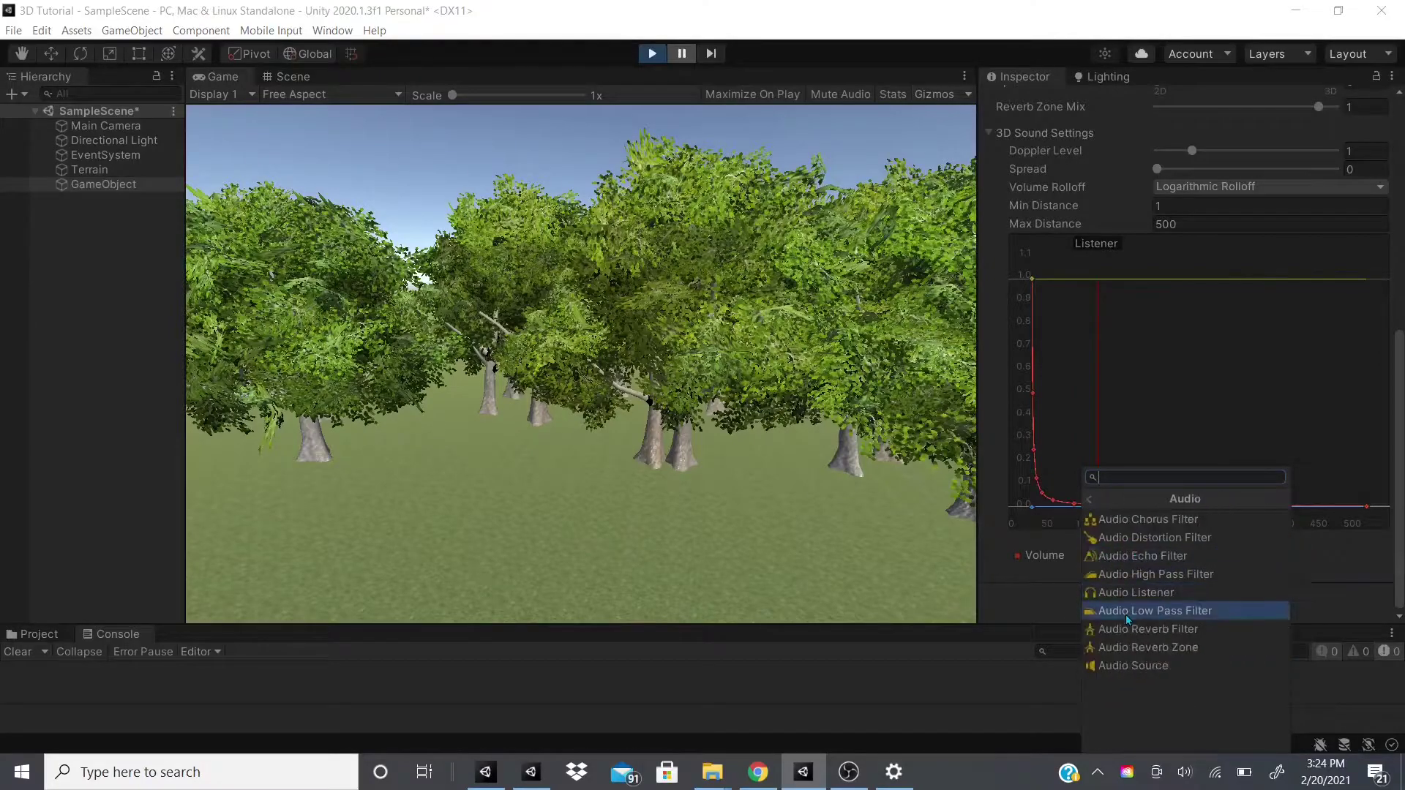
pyautogui.click(647, 59)
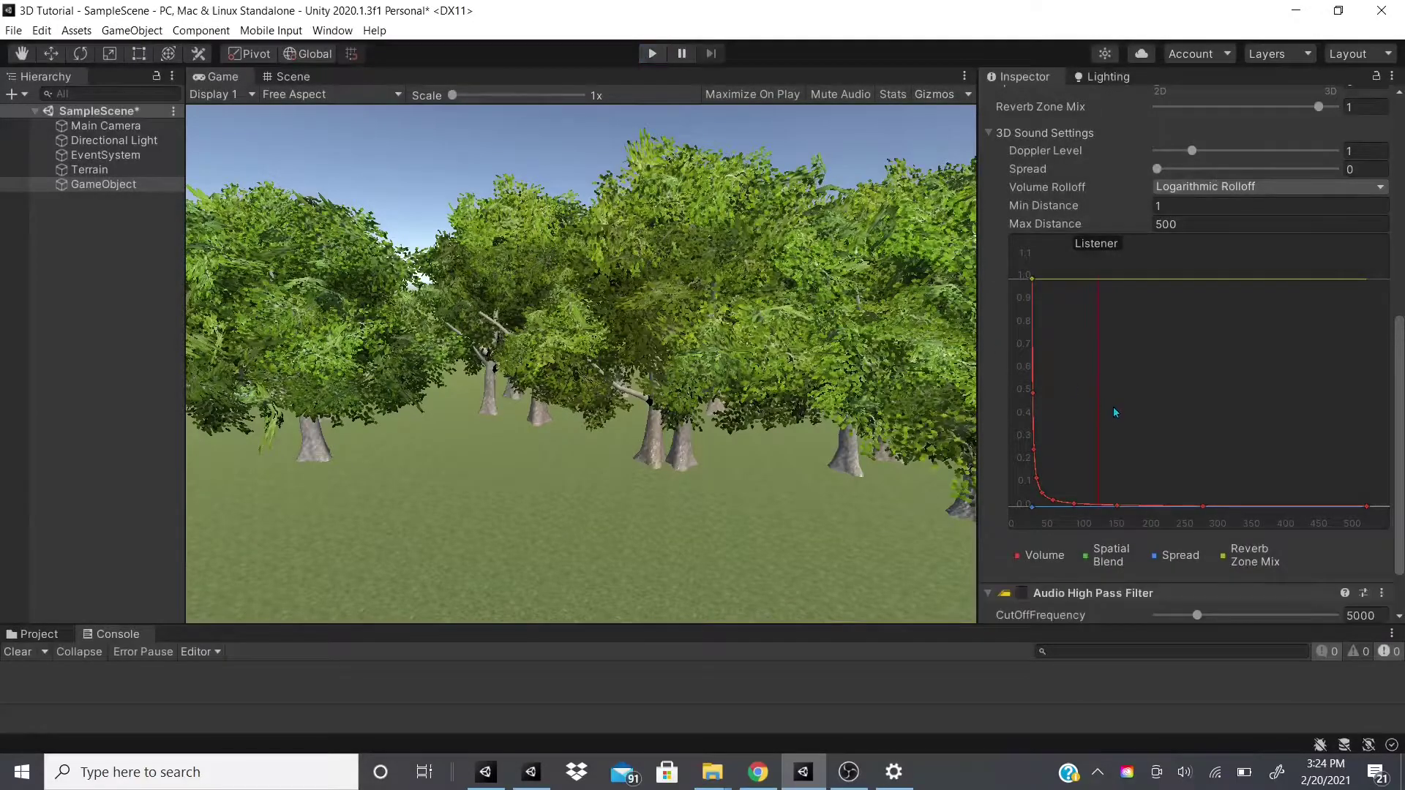
# Play the scene with Main Camera selected, and switch its Audio Listener off and back on
pyautogui.scroll(-2, 1115, 408)
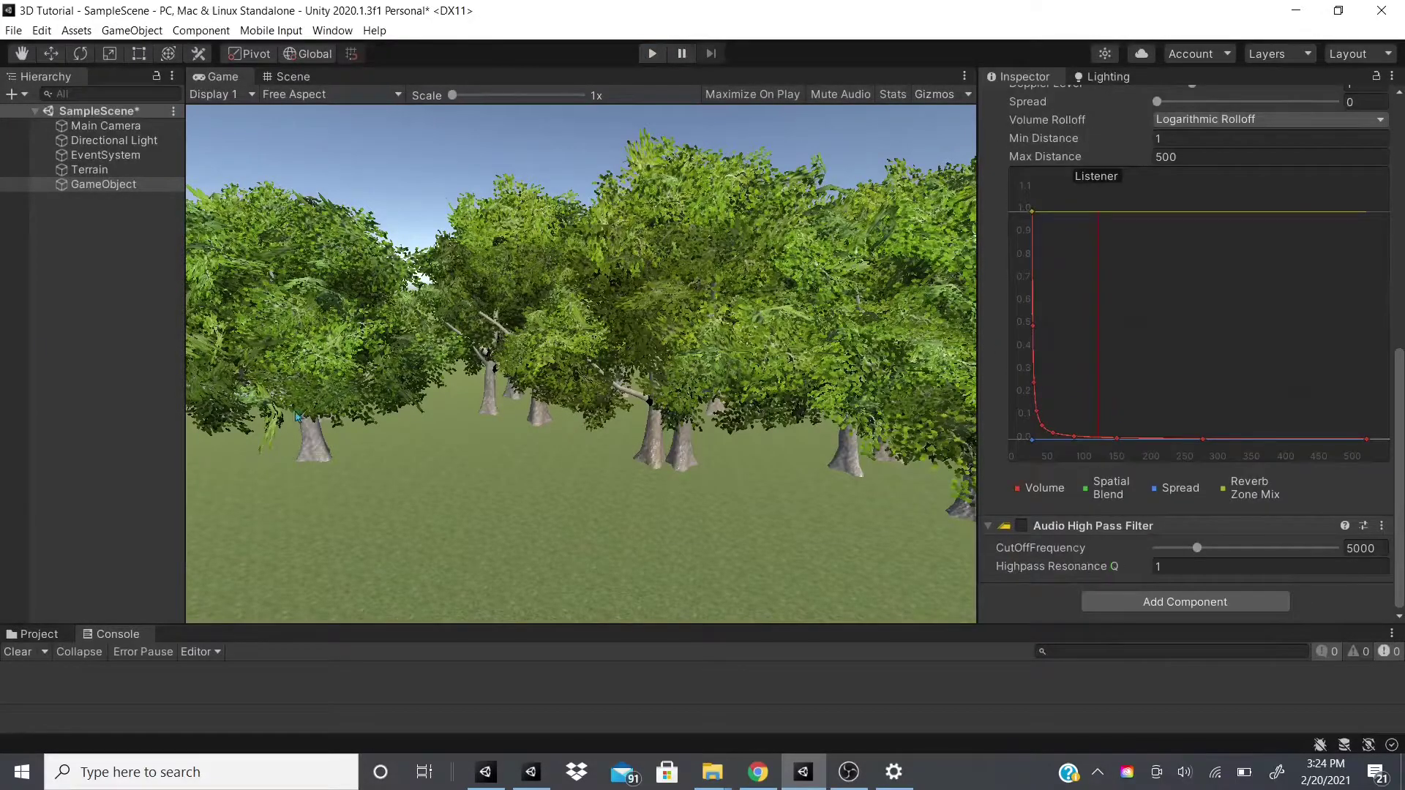
pyautogui.click(81, 128)
pyautogui.click(652, 53)
pyautogui.moveTo(803, 772)
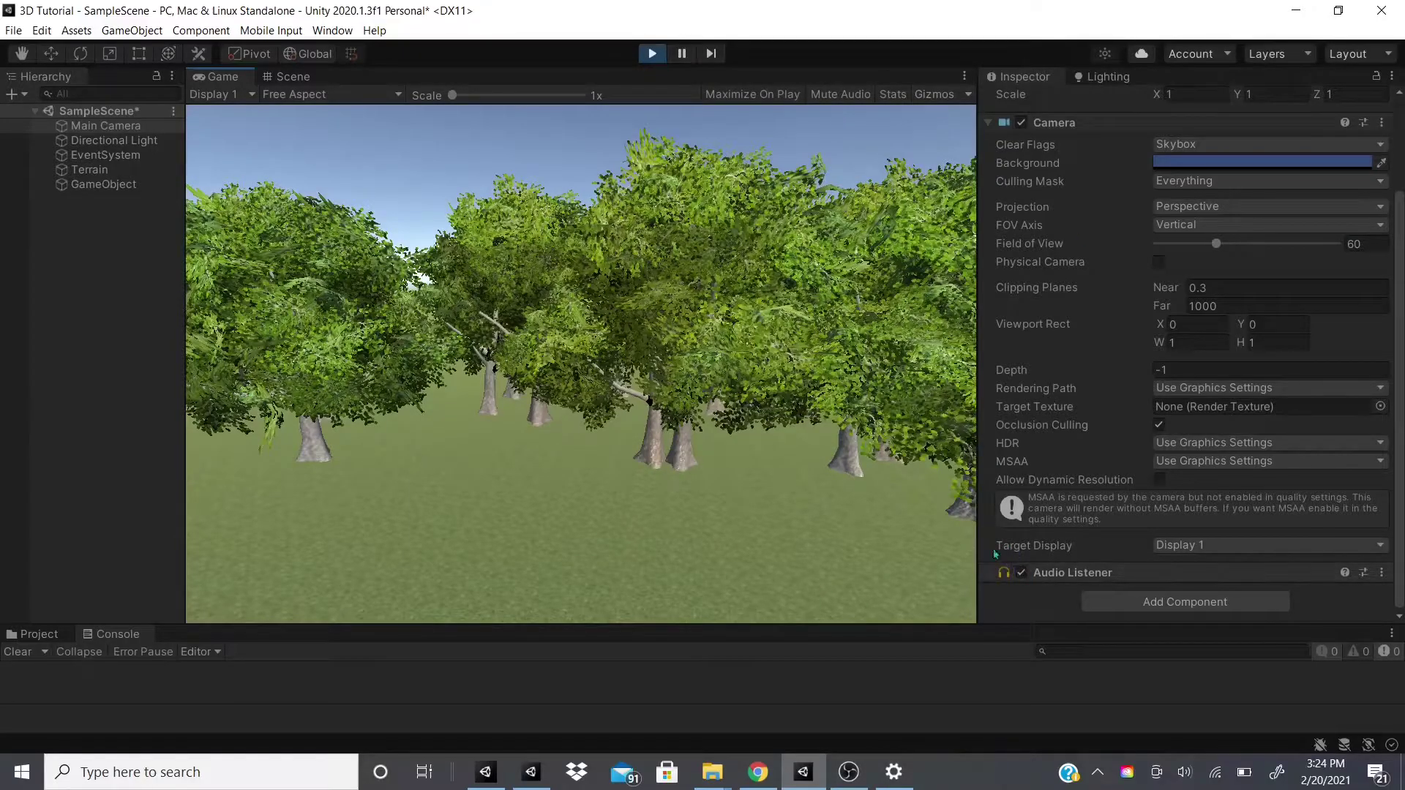
pyautogui.click(1022, 572)
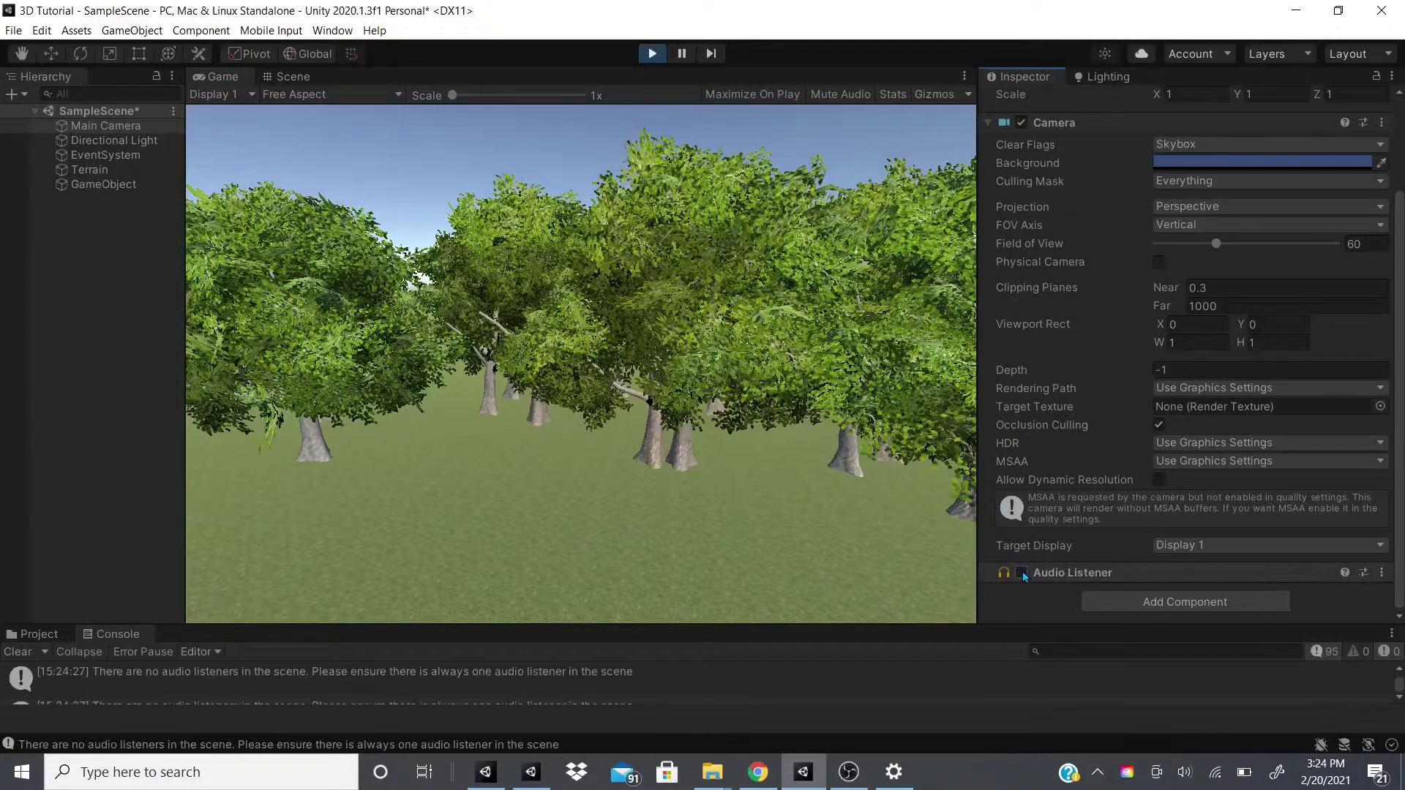
pyautogui.click(1021, 572)
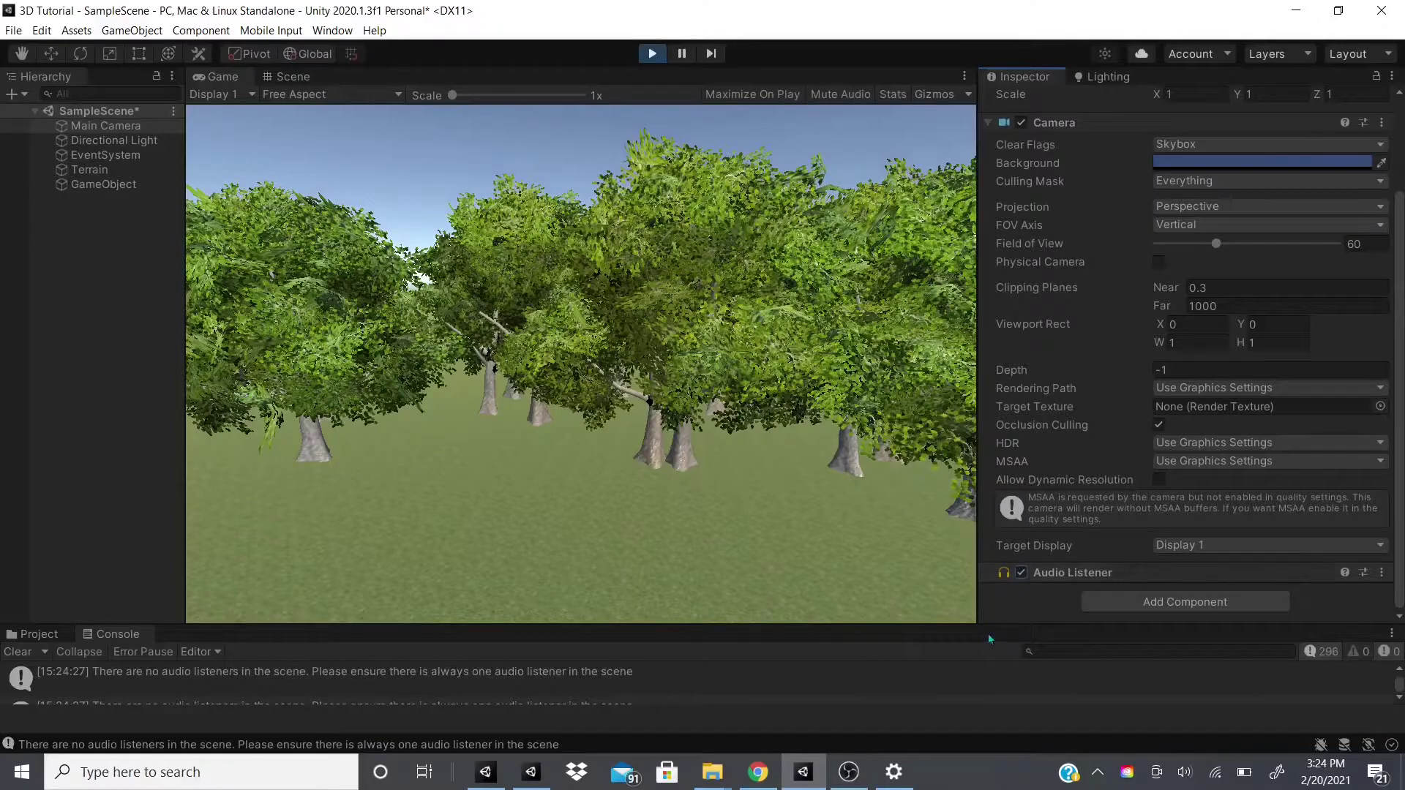
# Enlarge the Console to read the first audio listener message, and shrink it back to its former height
pyautogui.moveTo(836, 619); pyautogui.dragTo(836, 588)
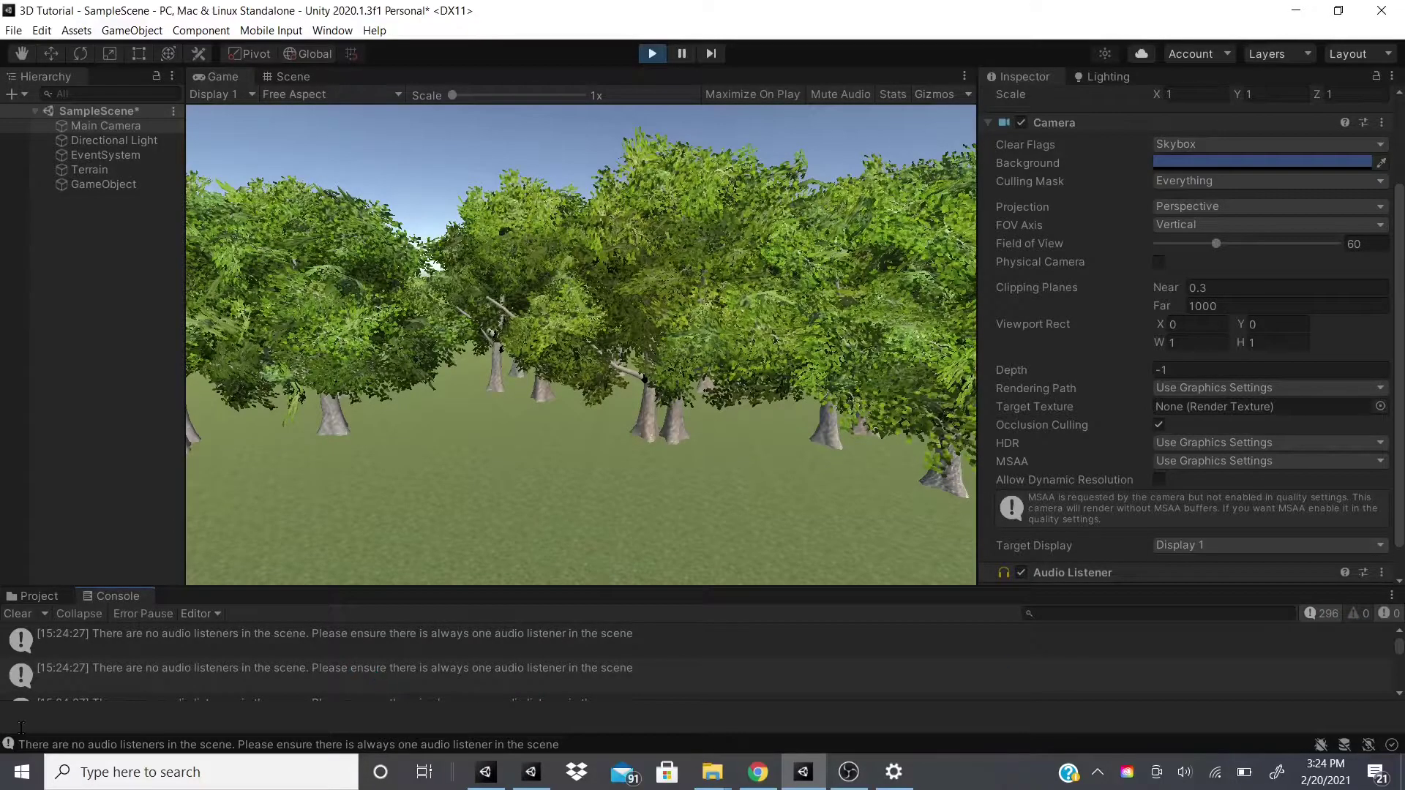
pyautogui.click(92, 634)
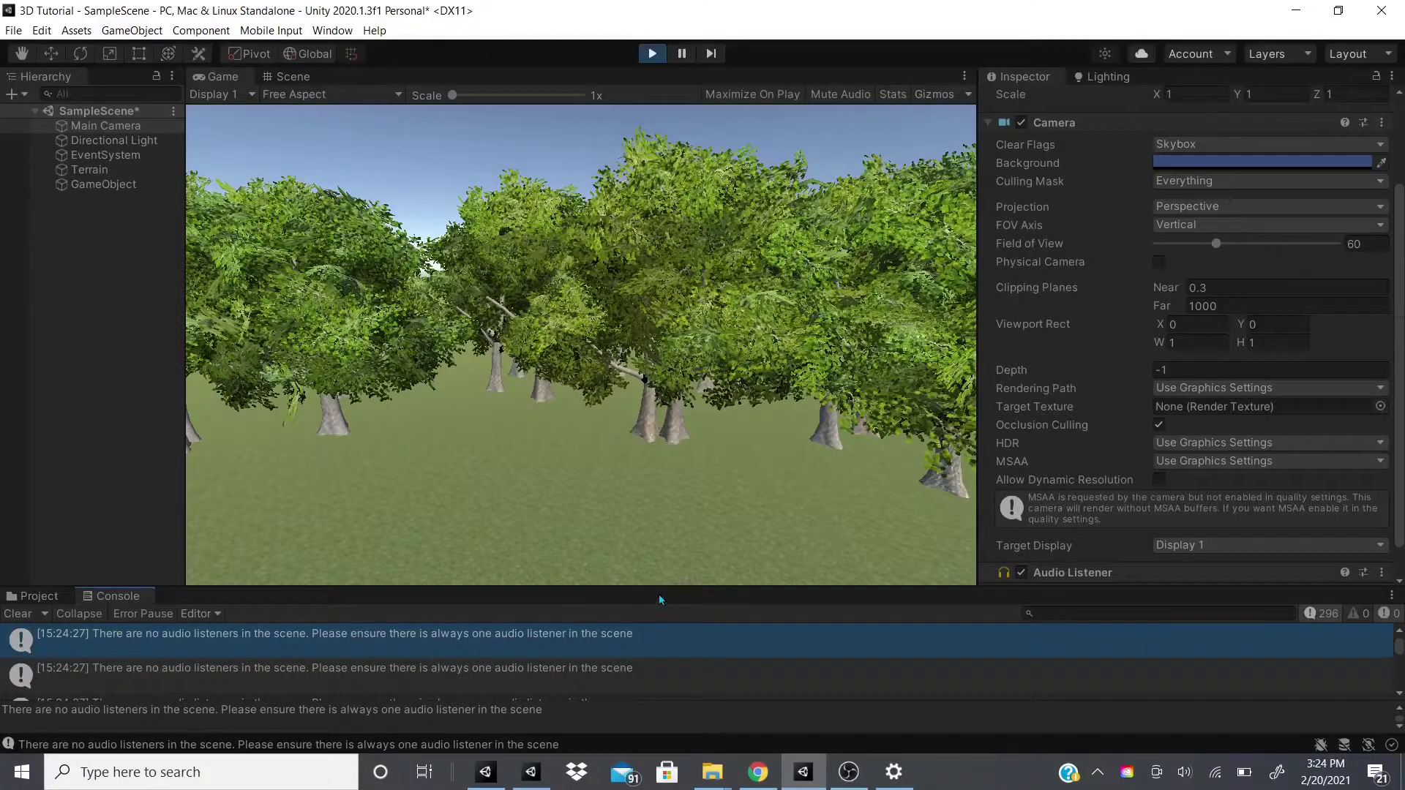
pyautogui.moveTo(657, 589); pyautogui.dragTo(657, 627)
# Test the Main Camera's Audio Listener once more by switching it off and on, and pause the scene
pyautogui.click(1019, 571)
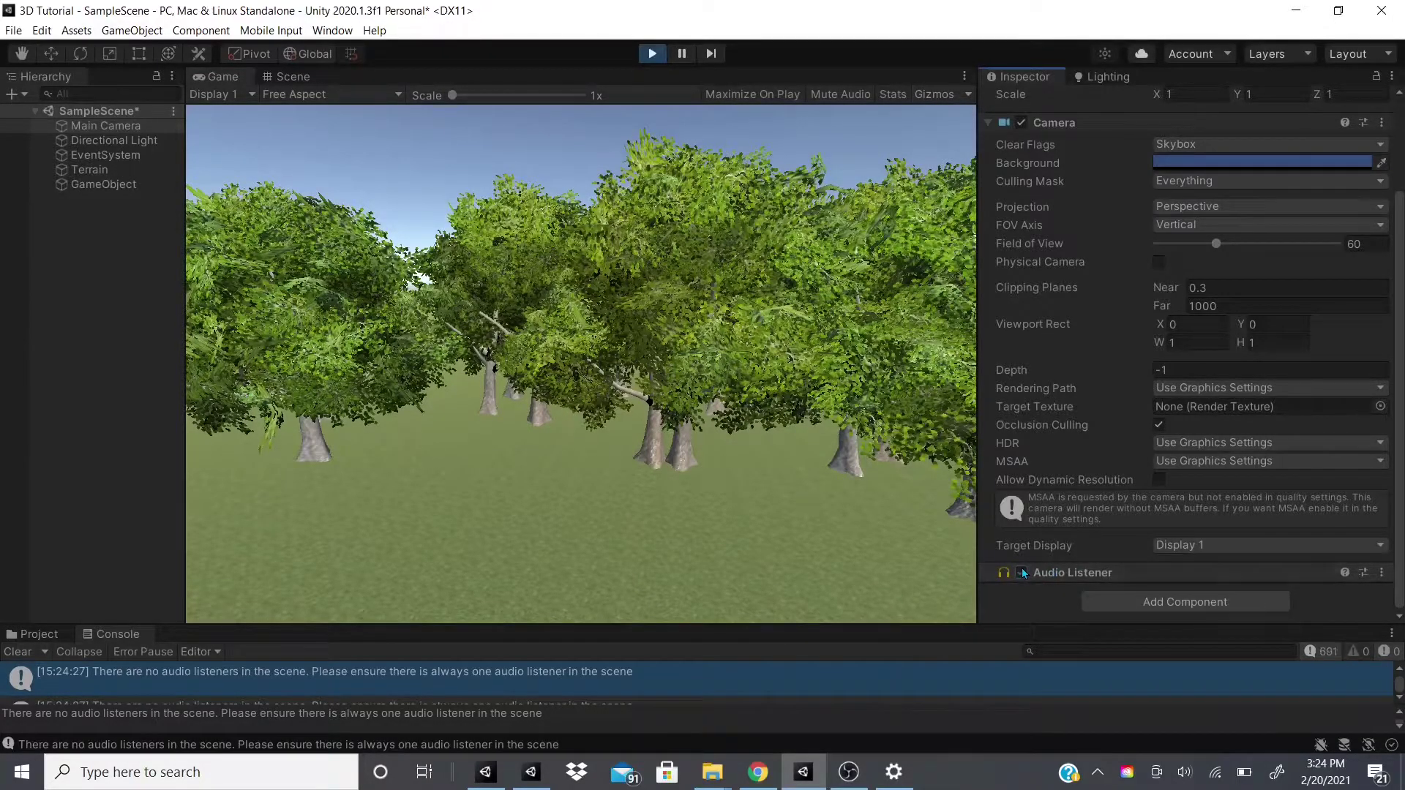
pyautogui.click(1022, 571)
pyautogui.click(1020, 572)
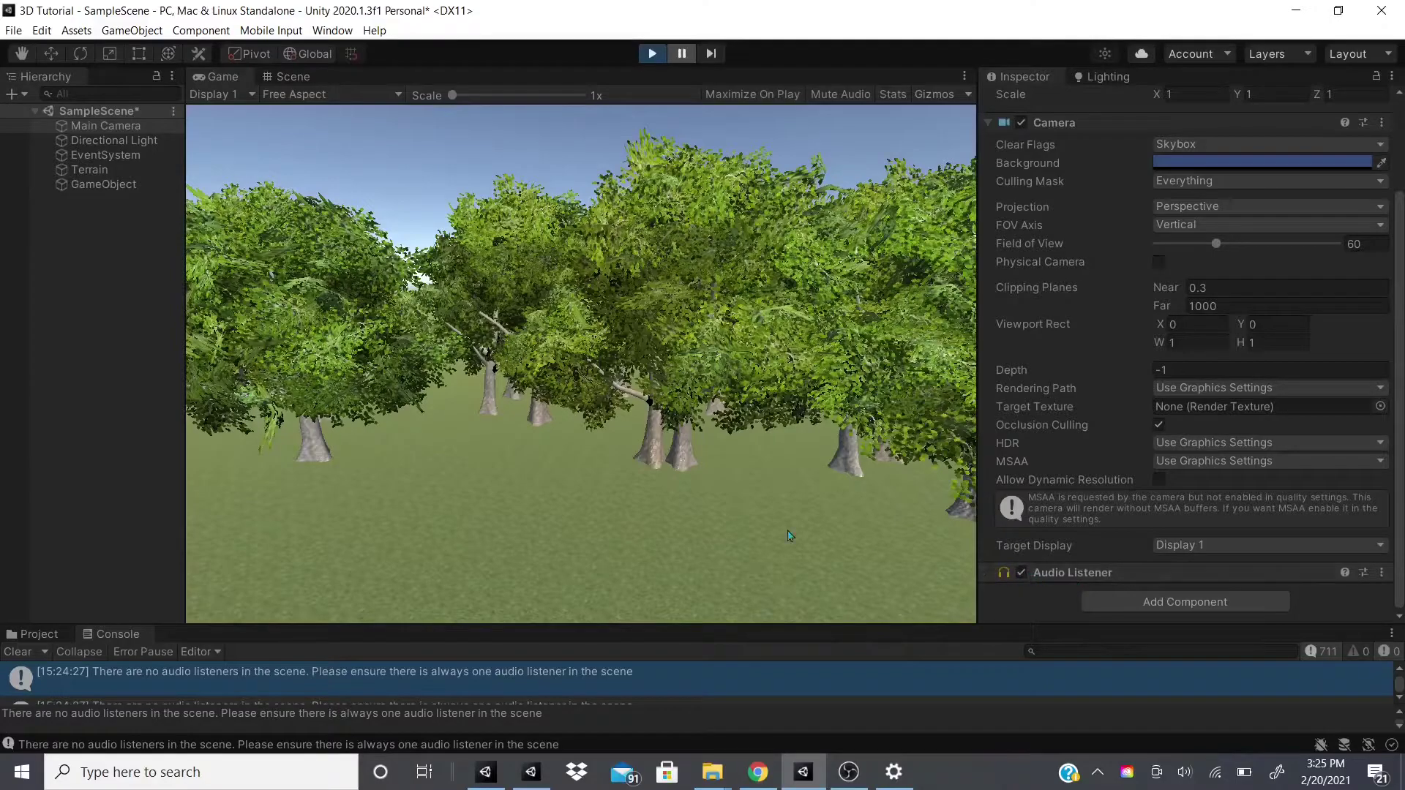
pyautogui.click(5, 647)
# Add an Audio Listener component to GameObject, alongside the one already on Main Camera
pyautogui.click(29, 184)
pyautogui.scroll(-5, 1210, 480)
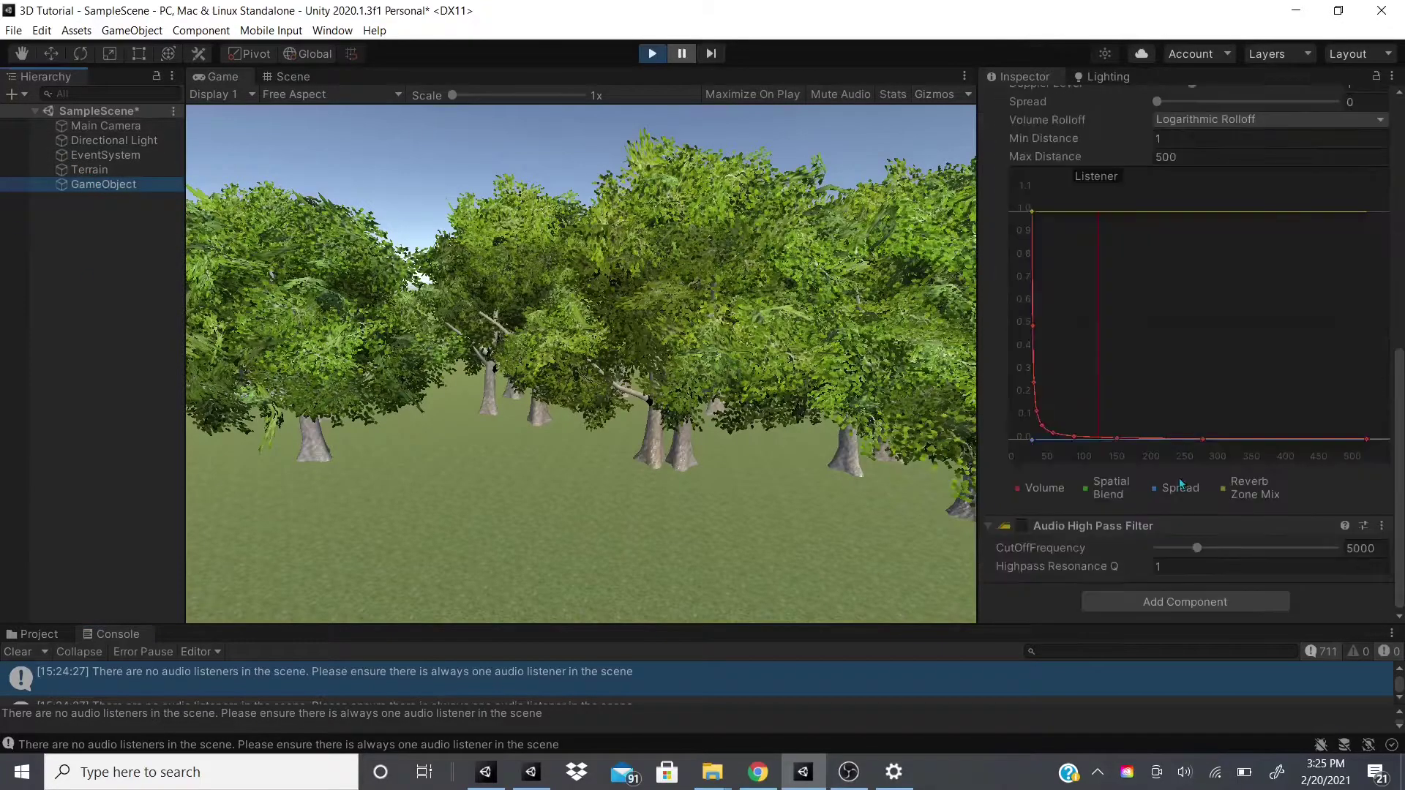
pyautogui.click(1123, 602)
pyautogui.write('audio')
pyautogui.press('Down')
pyautogui.press('Down')
pyautogui.press('Down')
pyautogui.press('Down')
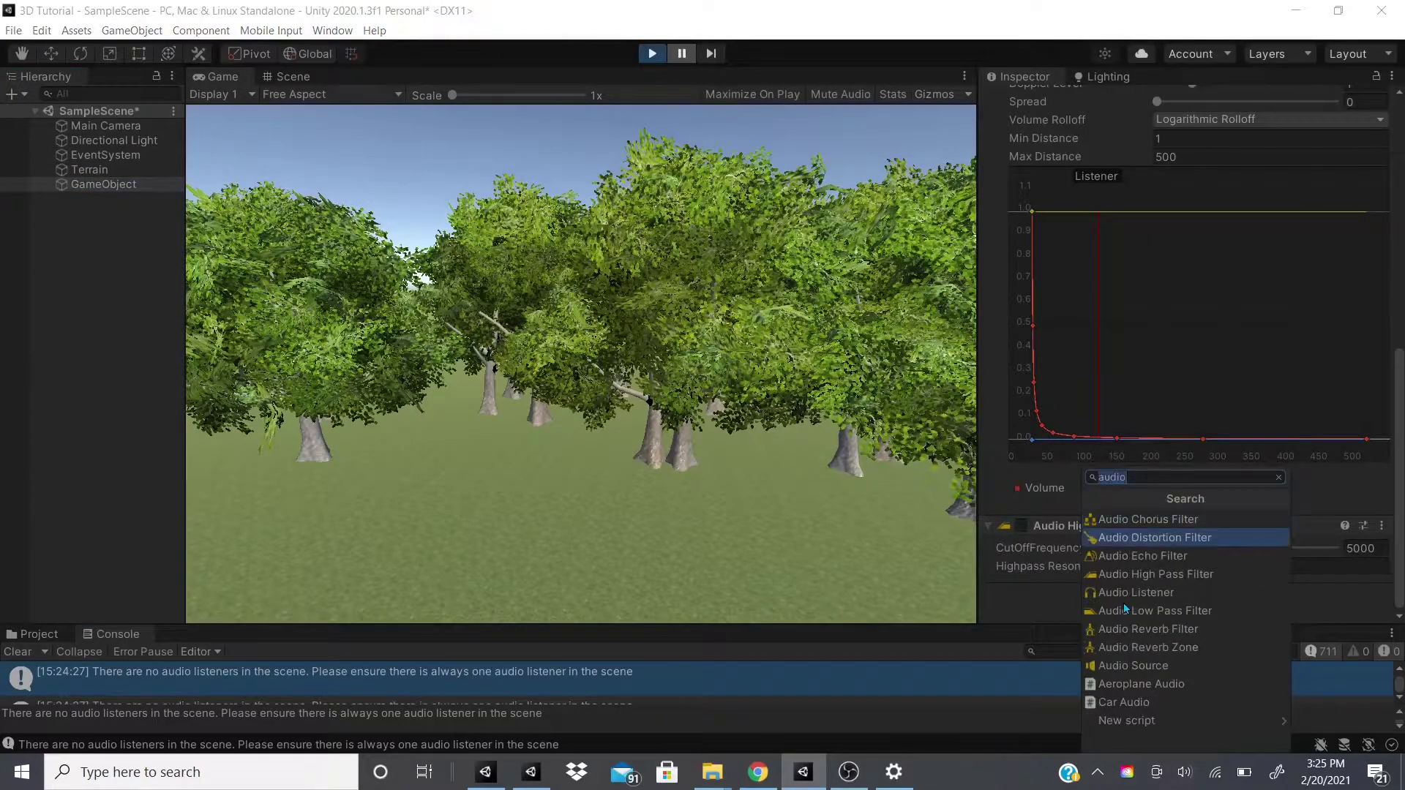
pyautogui.press('Return')
pyautogui.scroll(-1, 1143, 390)
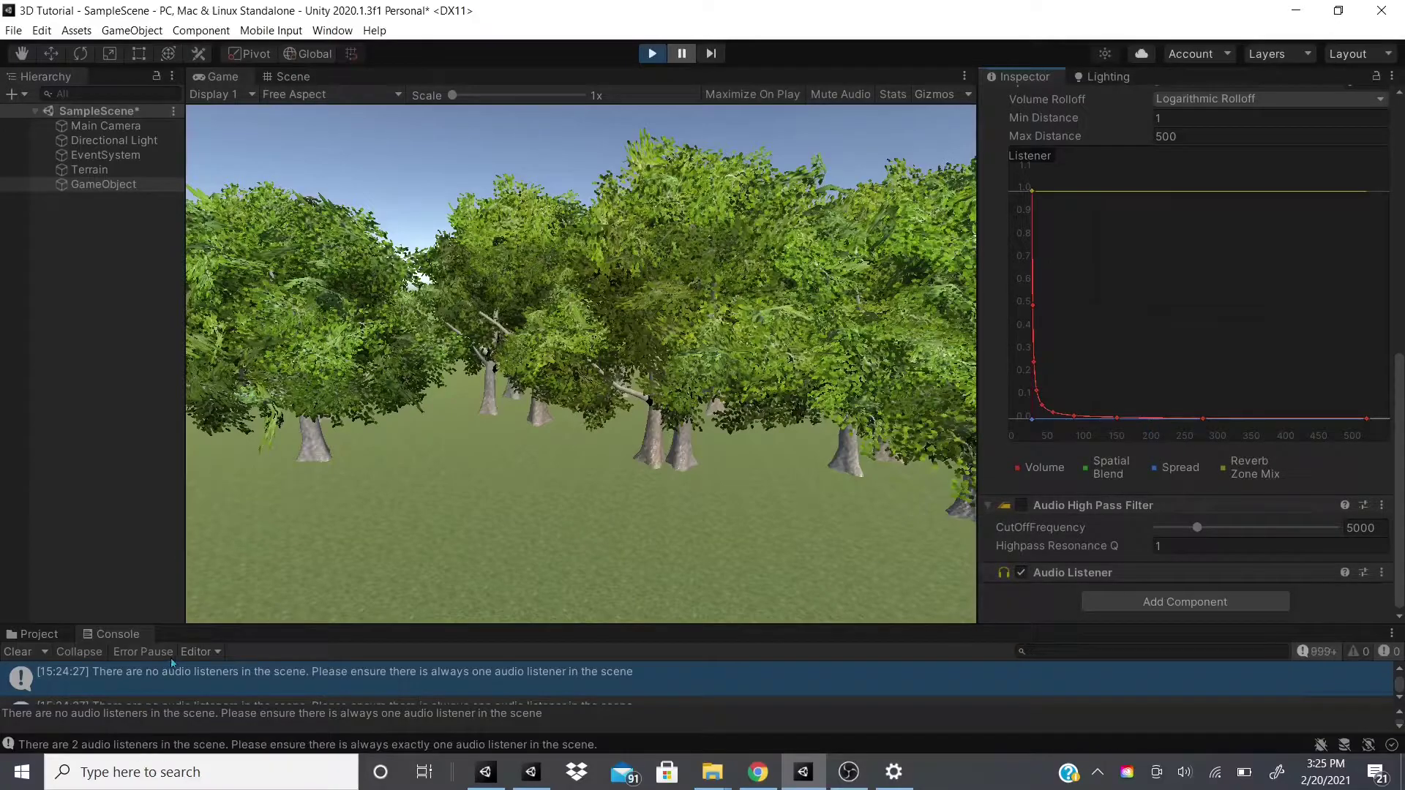
# Enlarge the Console, collapse its repeated messages to read the one about two audio listeners, and shrink it back
pyautogui.moveTo(218, 631); pyautogui.dragTo(245, 505)
pyautogui.scroll(-5, 332, 634)
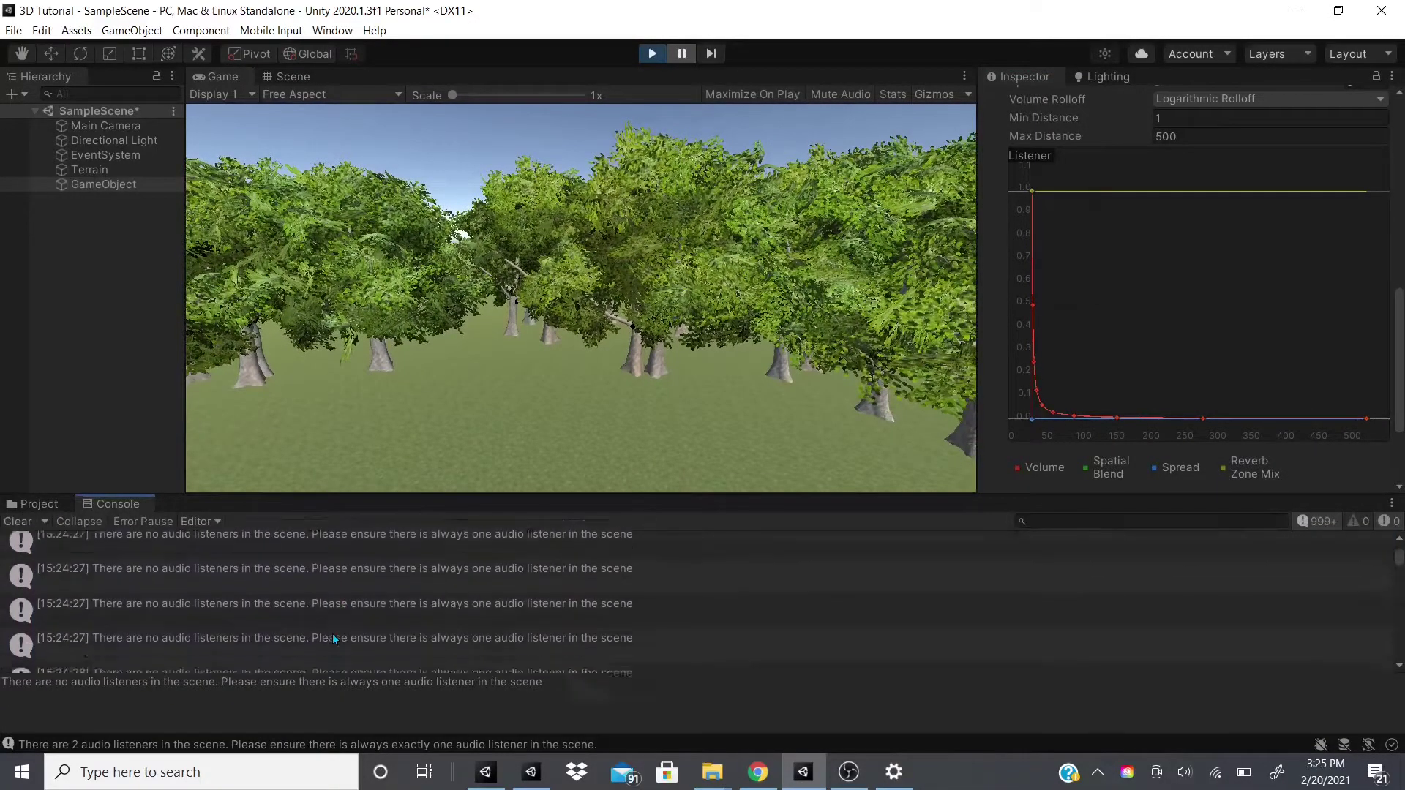
pyautogui.scroll(5, 1056, 552)
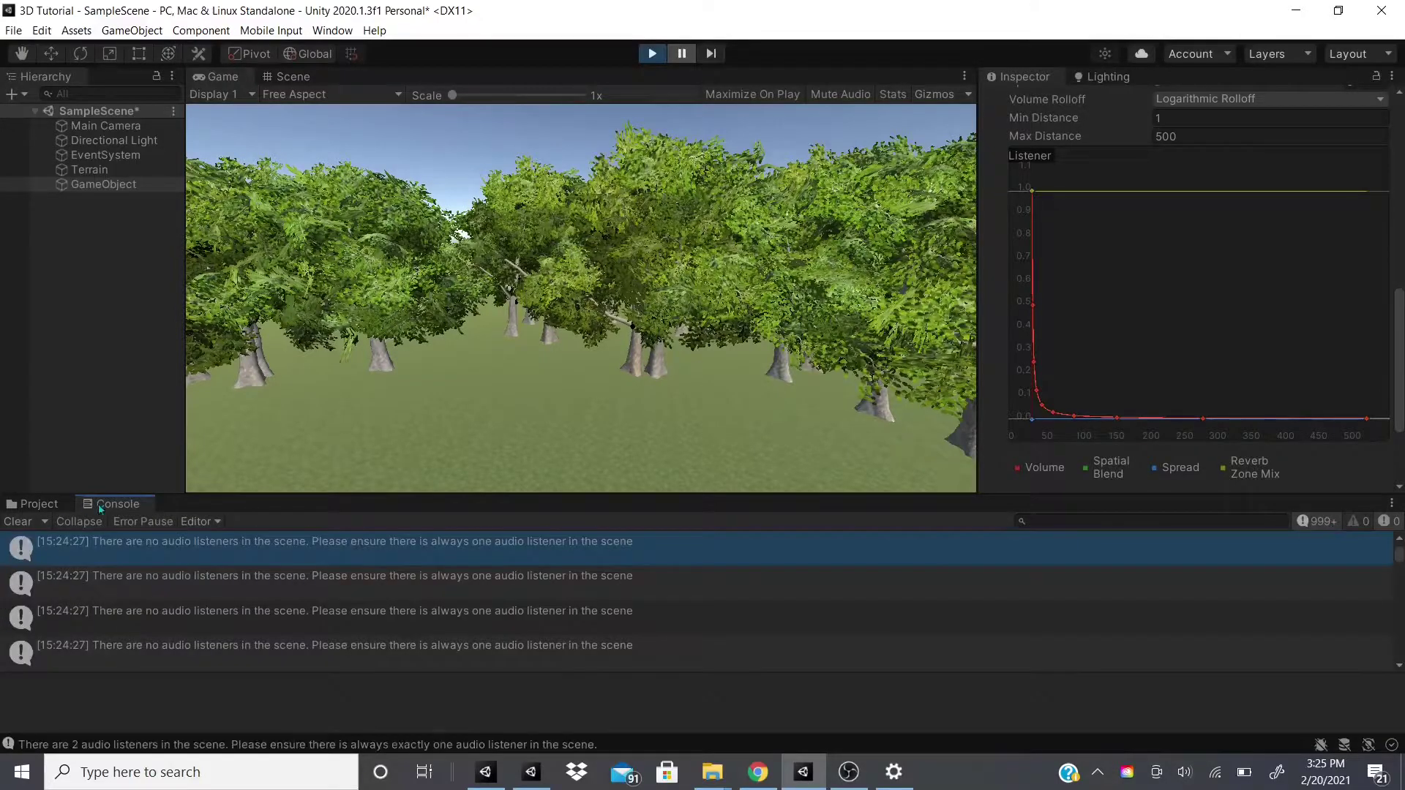
pyautogui.click(80, 521)
pyautogui.click(104, 577)
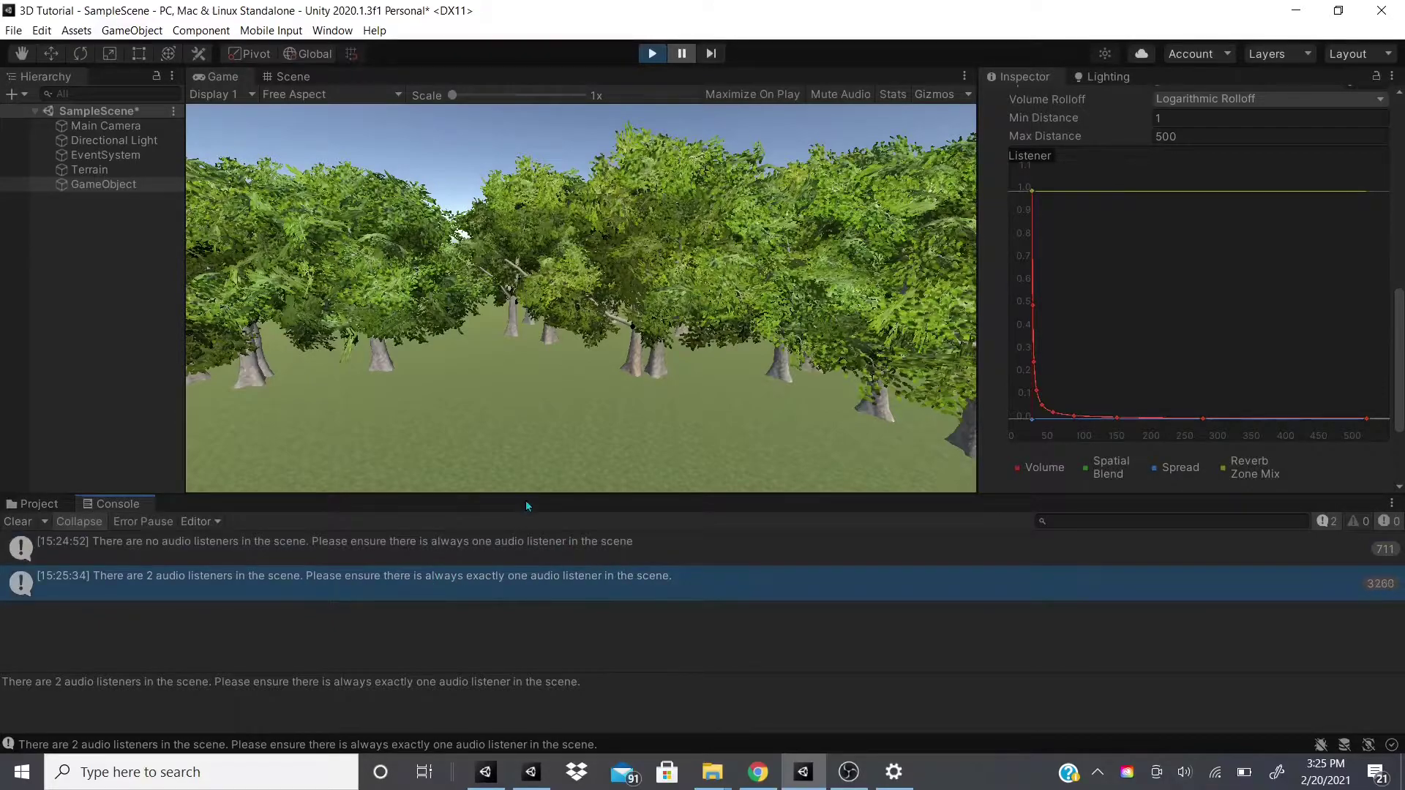
pyautogui.moveTo(525, 505); pyautogui.dragTo(556, 634)
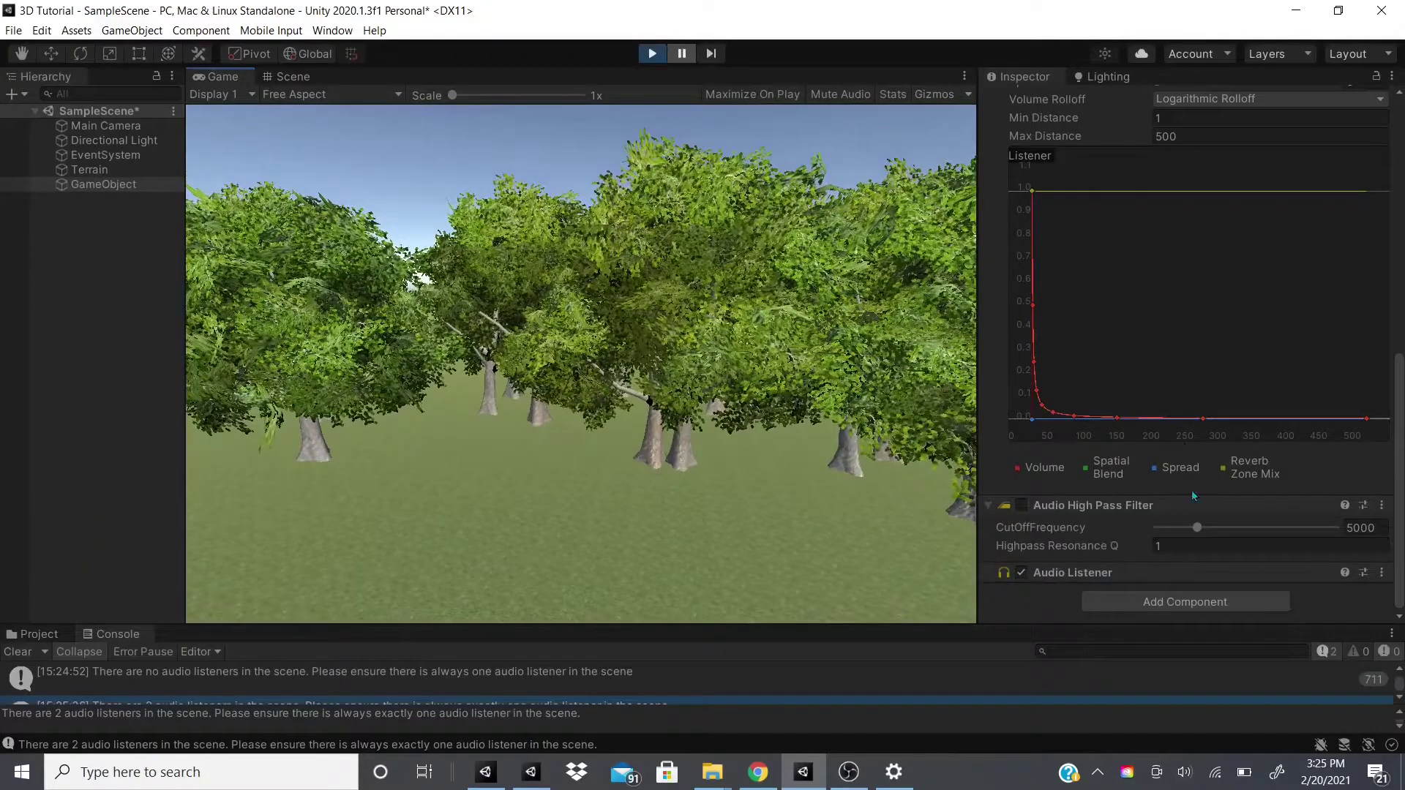
# Remove the Audio Listener and the Audio High Pass Filter components from GameObject
pyautogui.click(1382, 573)
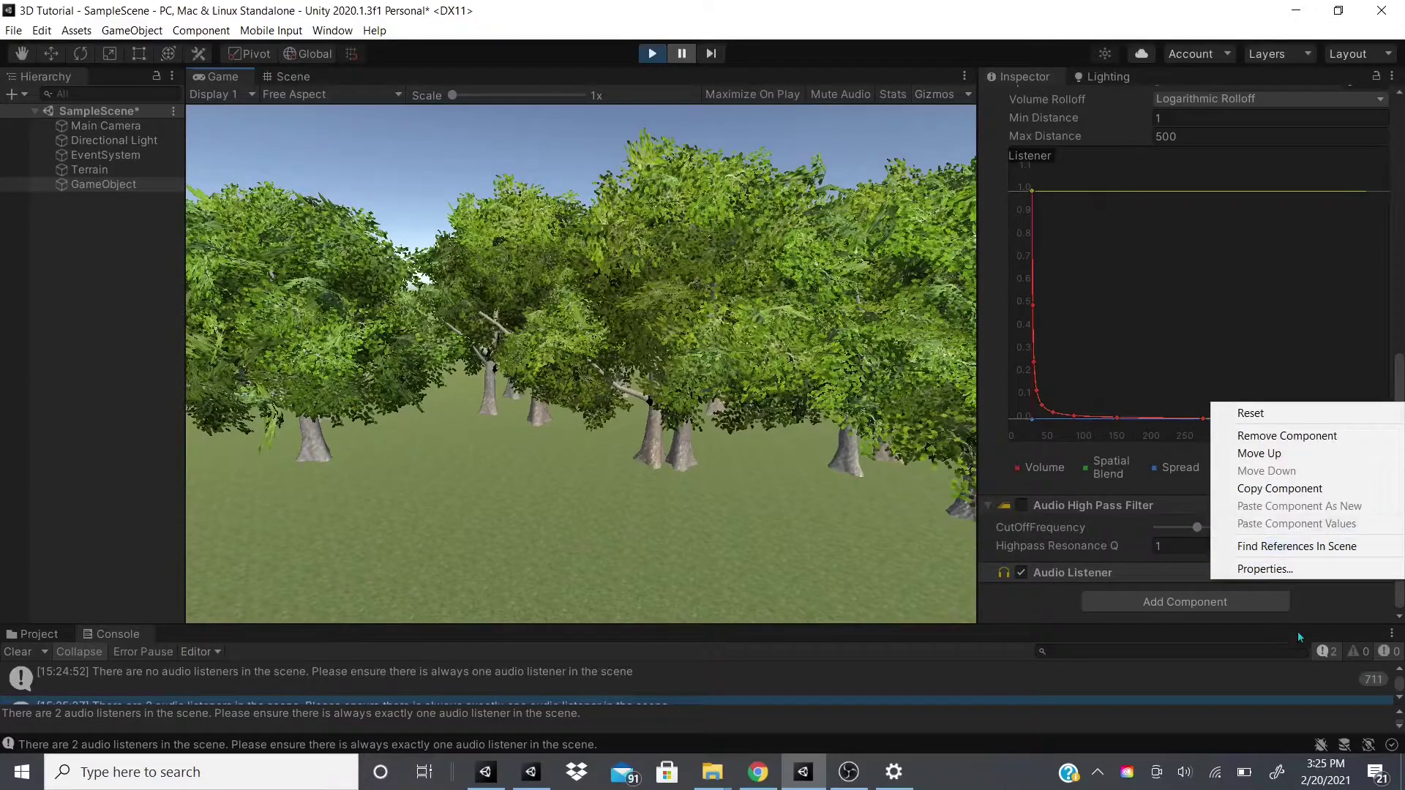
pyautogui.click(1286, 436)
pyautogui.click(1381, 504)
pyautogui.click(1312, 546)
pyautogui.click(1381, 573)
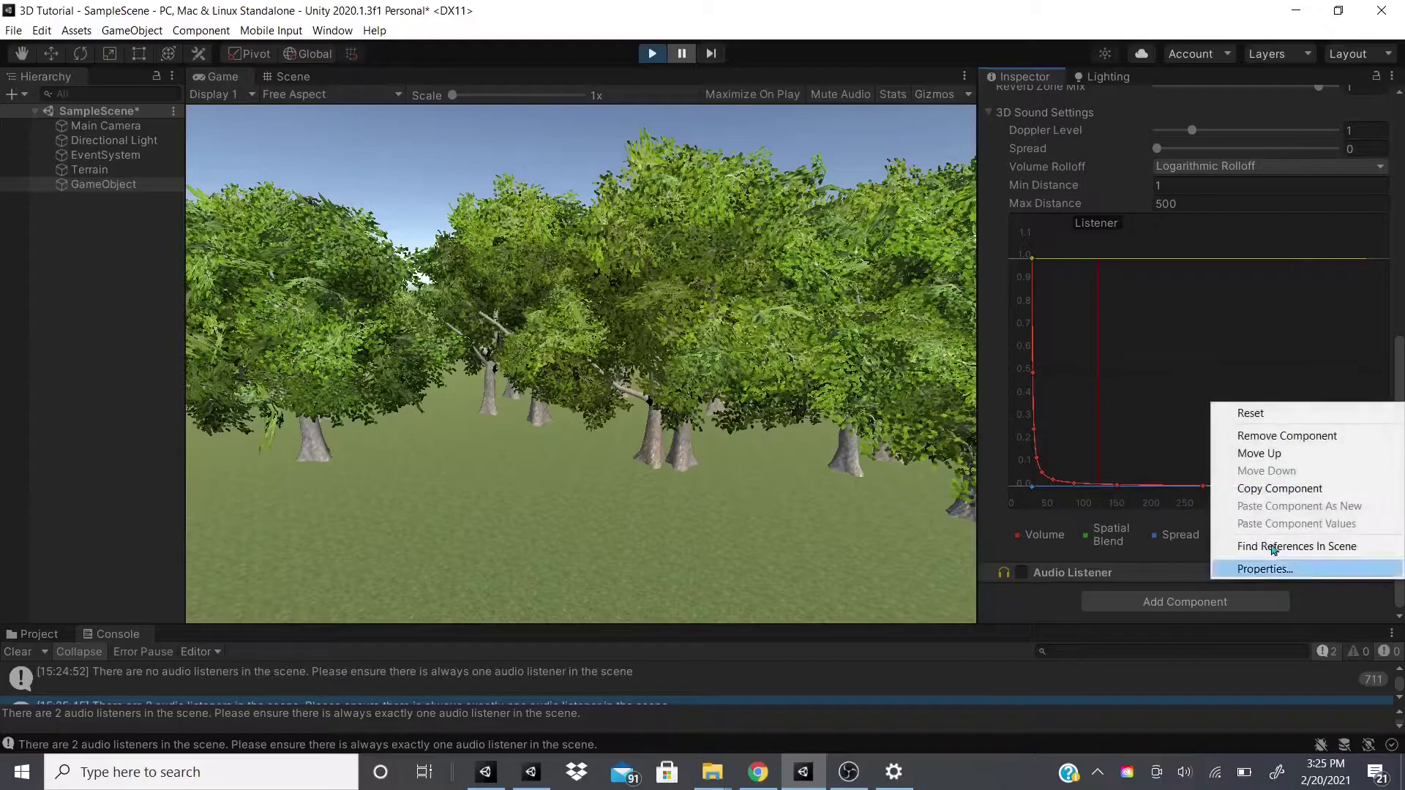
pyautogui.click(1287, 434)
# Add an Audio Low Pass Filter component to GameObject and bring its settings into view
pyautogui.click(1127, 601)
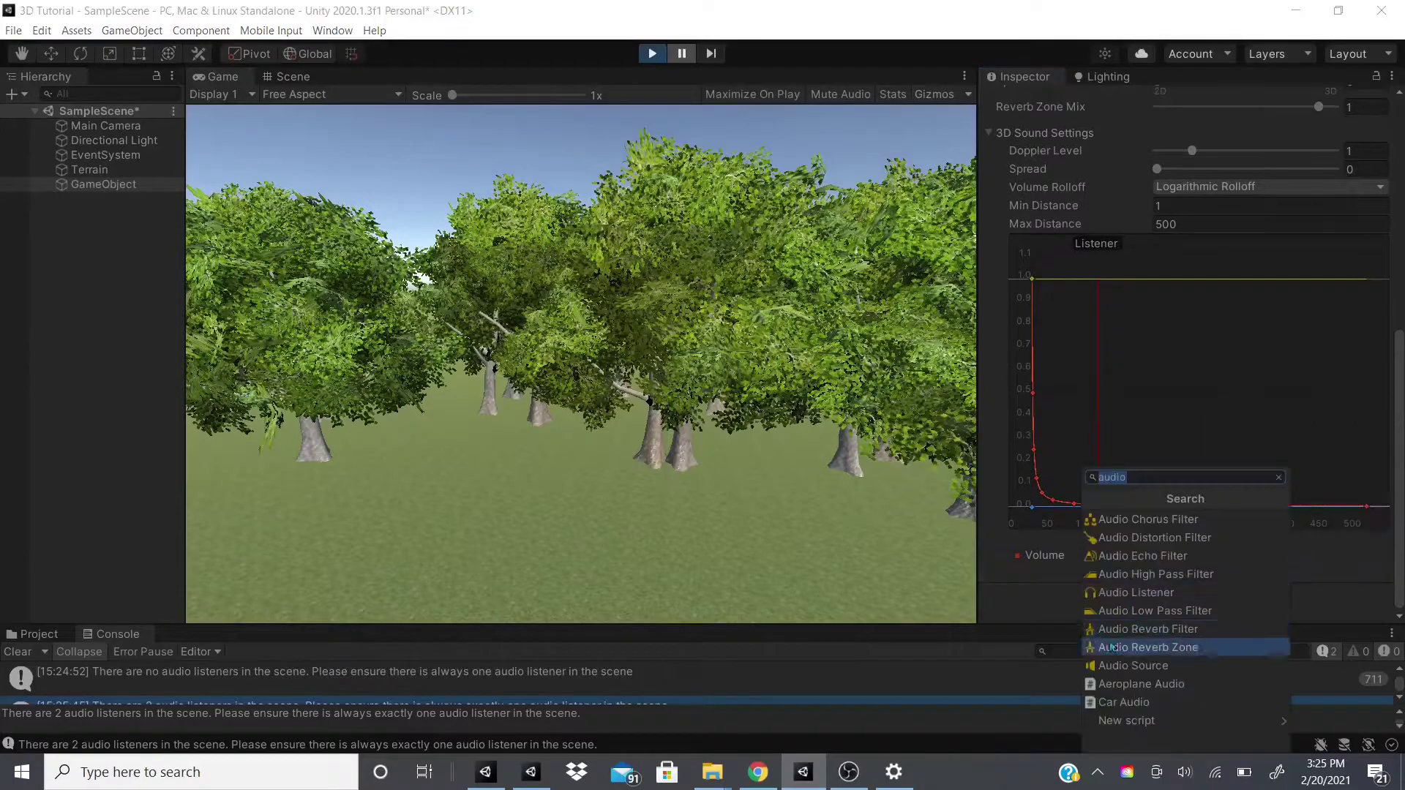
pyautogui.click(1139, 618)
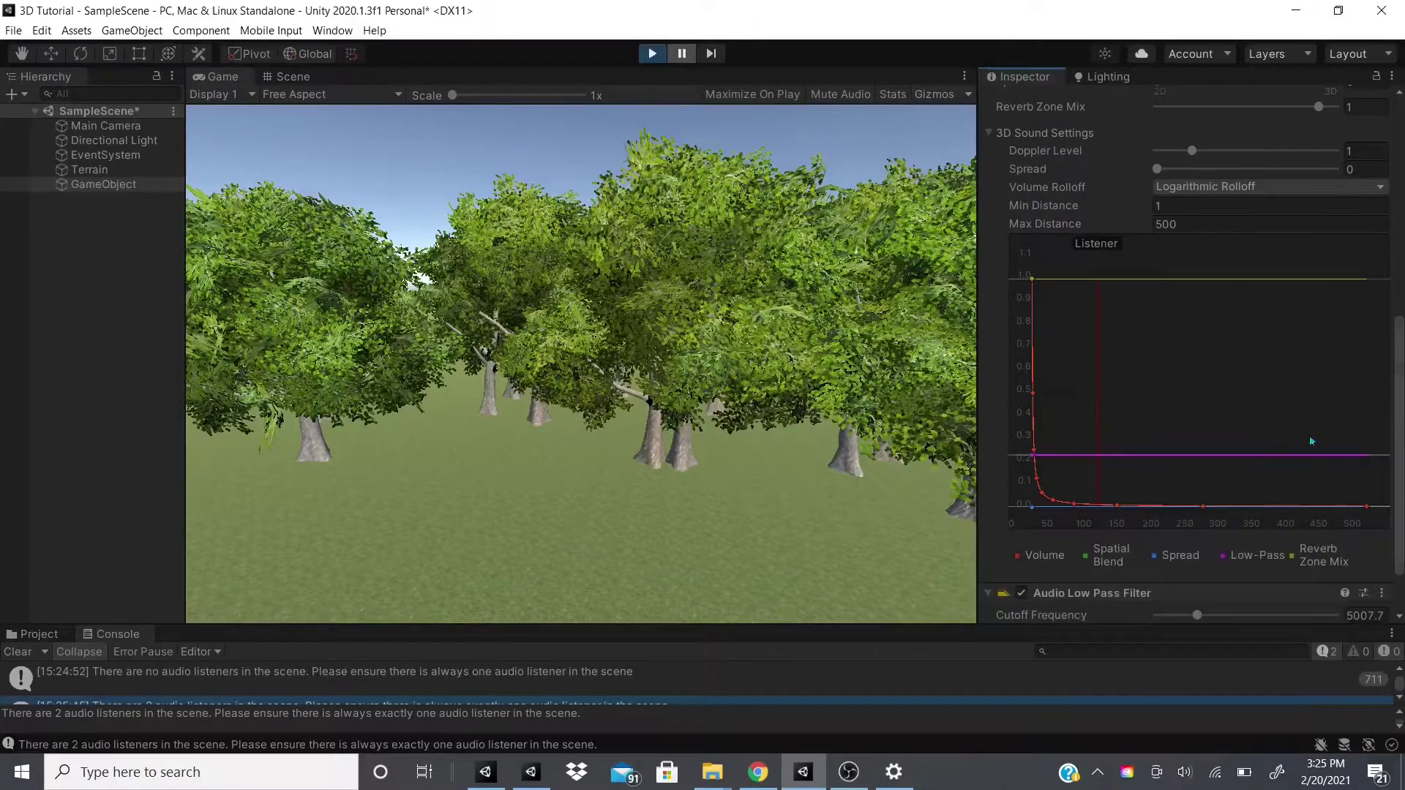
pyautogui.scroll(-2, 1089, 543)
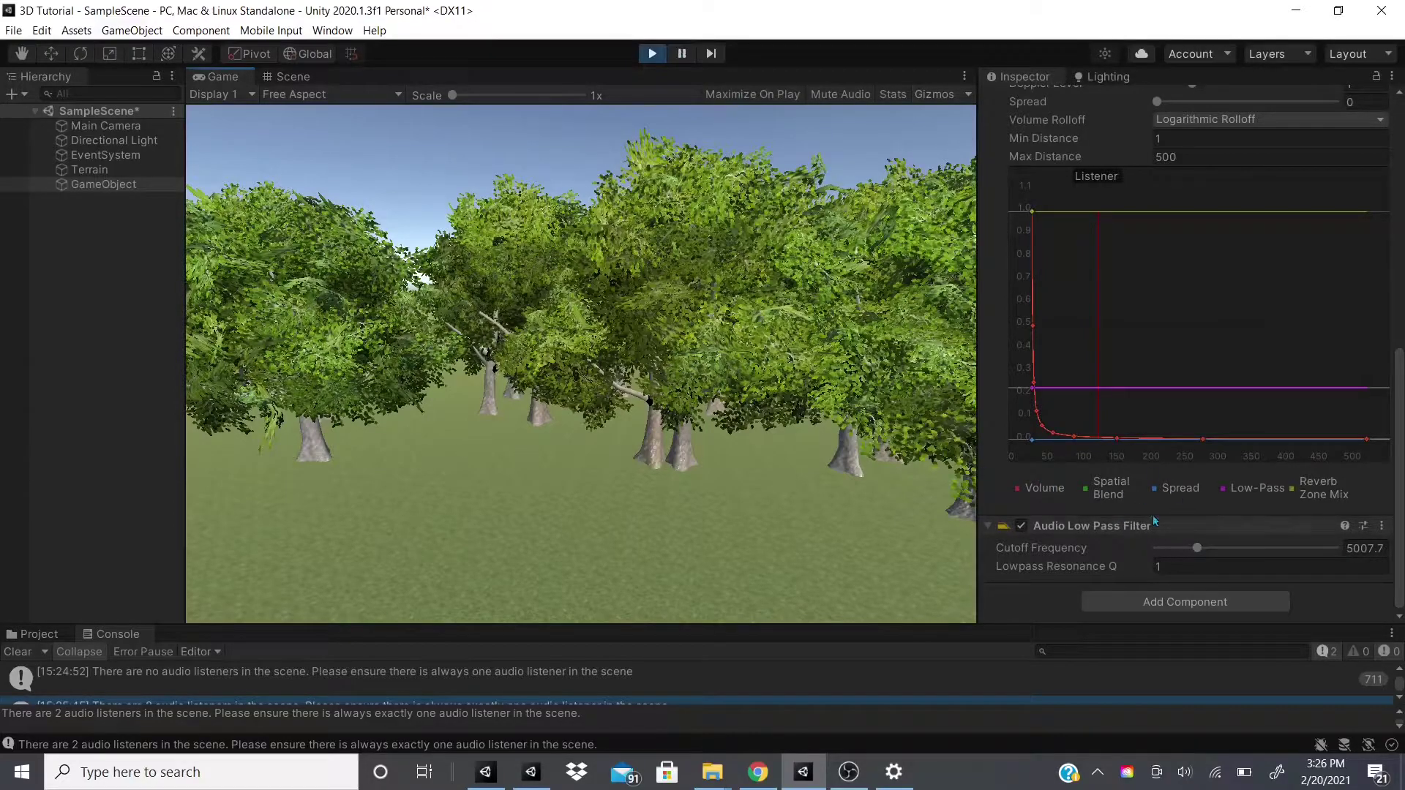
# Resume the scene and try the low pass filter's Cutoff Frequency at 22000, ending at 6613
pyautogui.click(1197, 549)
pyautogui.click(682, 54)
pyautogui.hotkey('ctrl', 'shift', 'p')
pyautogui.moveTo(1198, 548); pyautogui.dragTo(1355, 524)
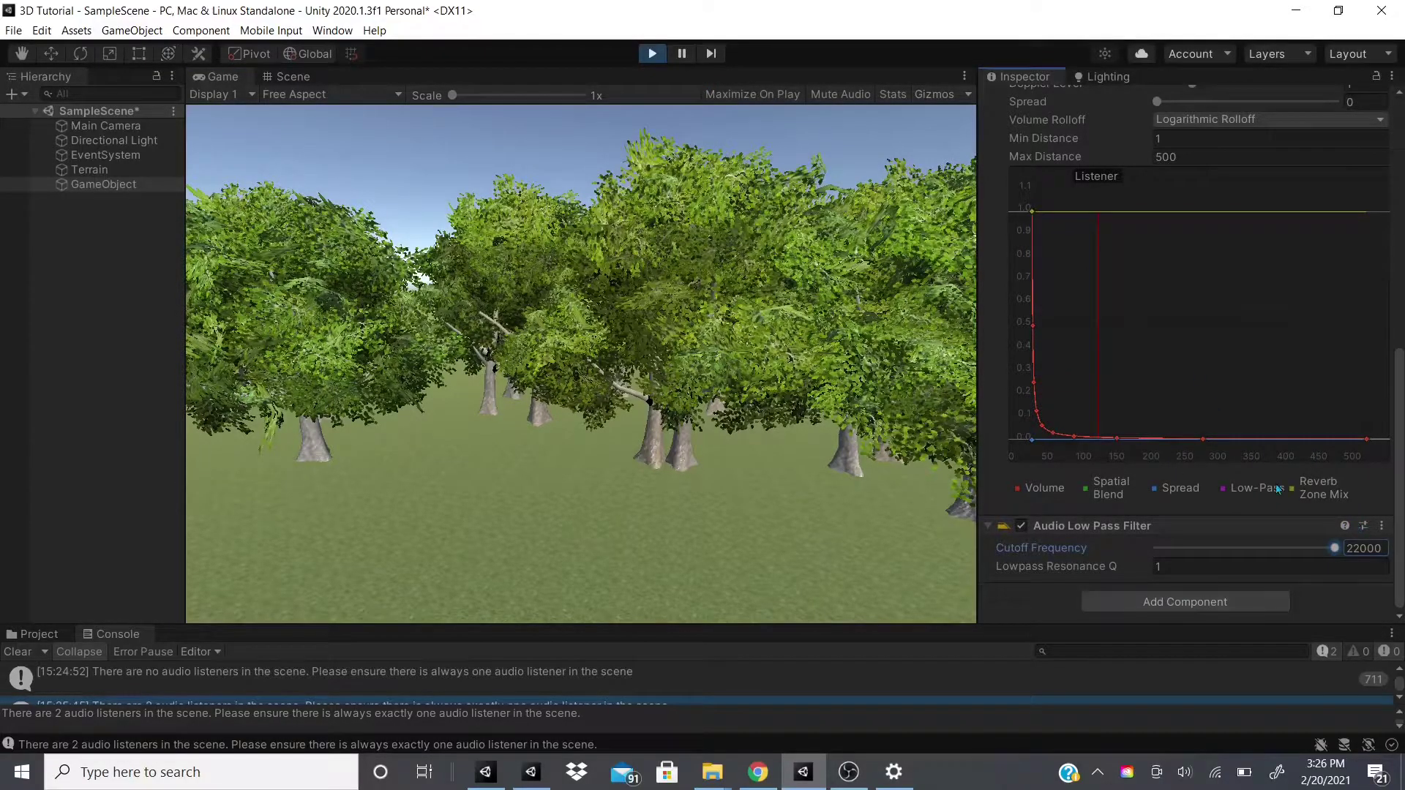
pyautogui.moveTo(1333, 551); pyautogui.dragTo(1210, 547)
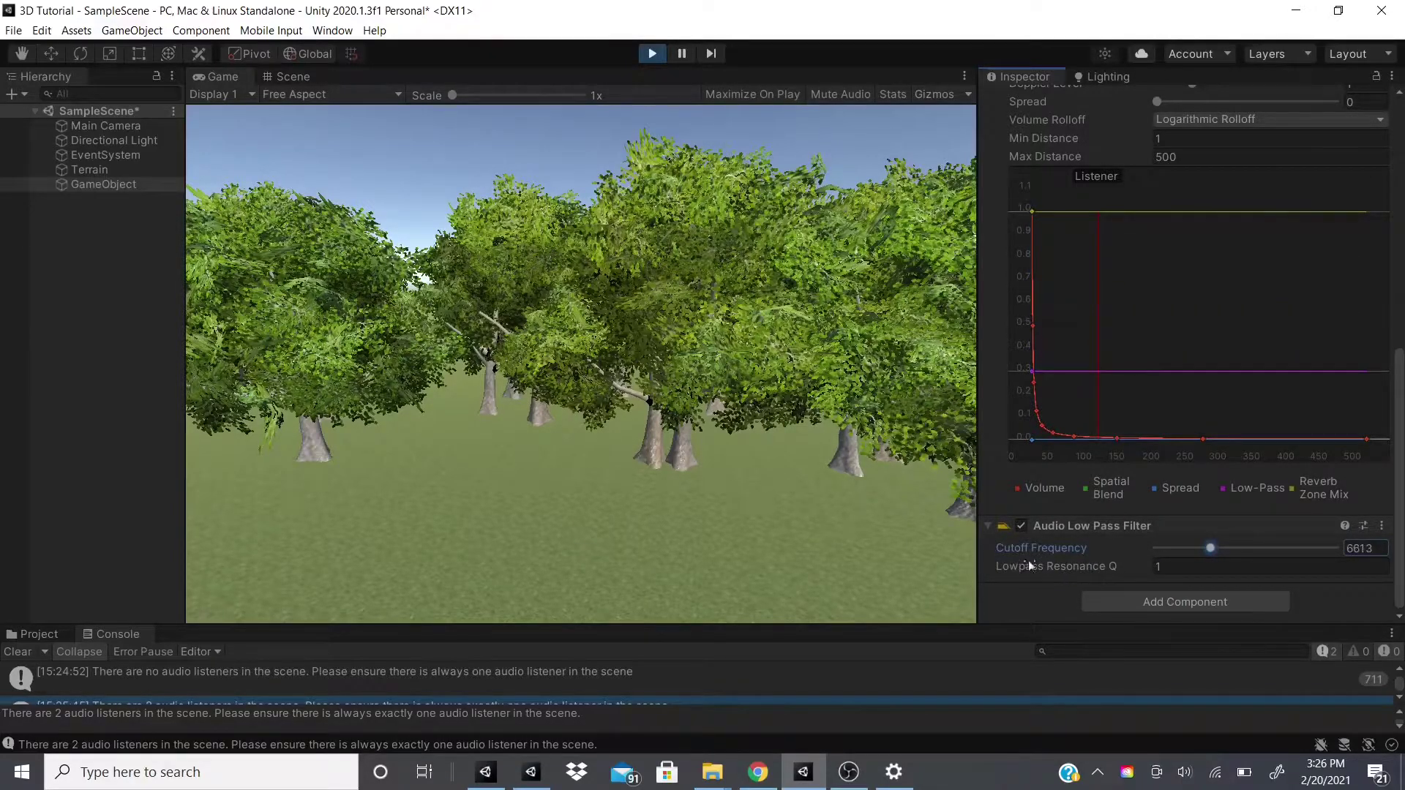
# Try the filter's Lowpass Resonance Q at 2.78, lower it to 1.27, and pause the scene
pyautogui.moveTo(1026, 565); pyautogui.dragTo(1083, 568)
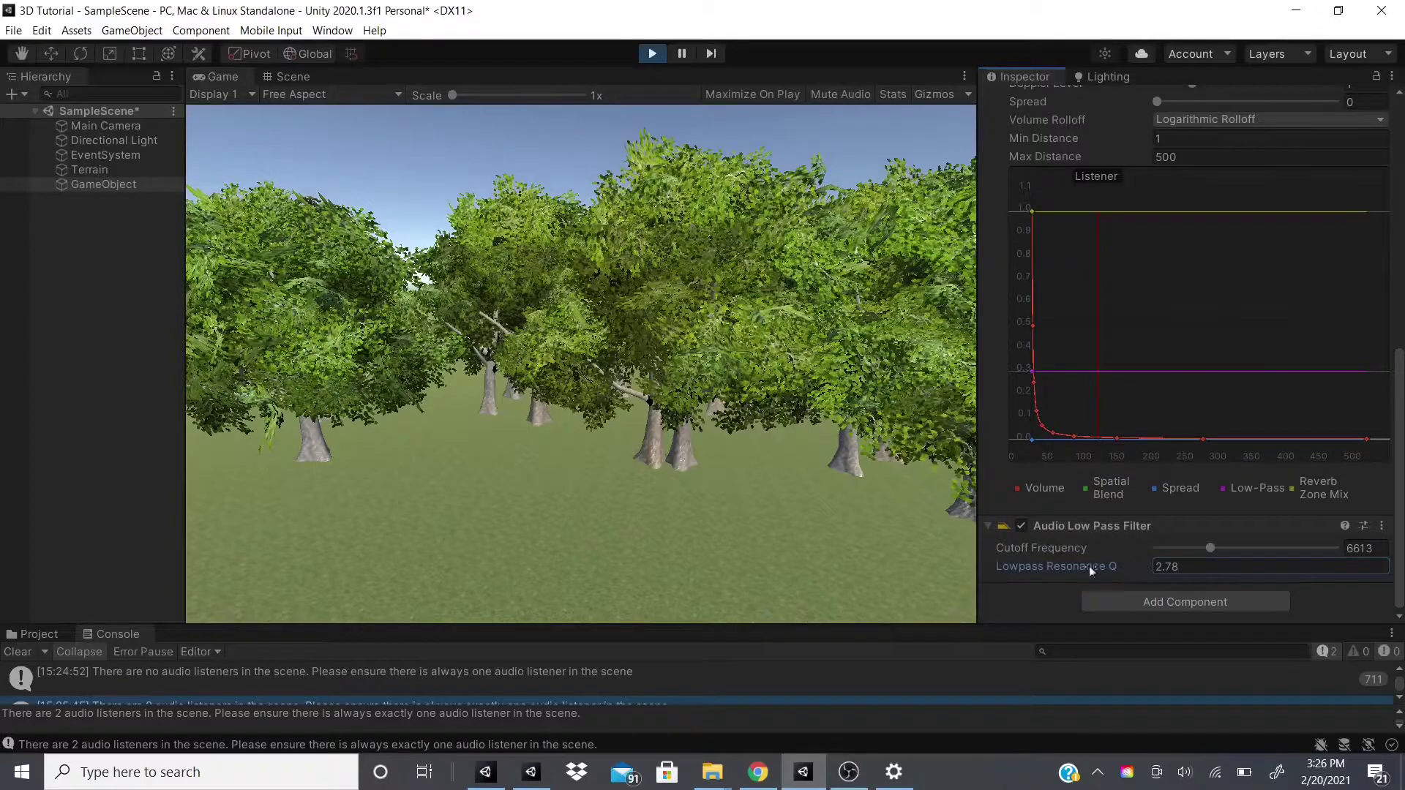
pyautogui.moveTo(1144, 550); pyautogui.dragTo(1074, 564)
pyautogui.click(680, 57)
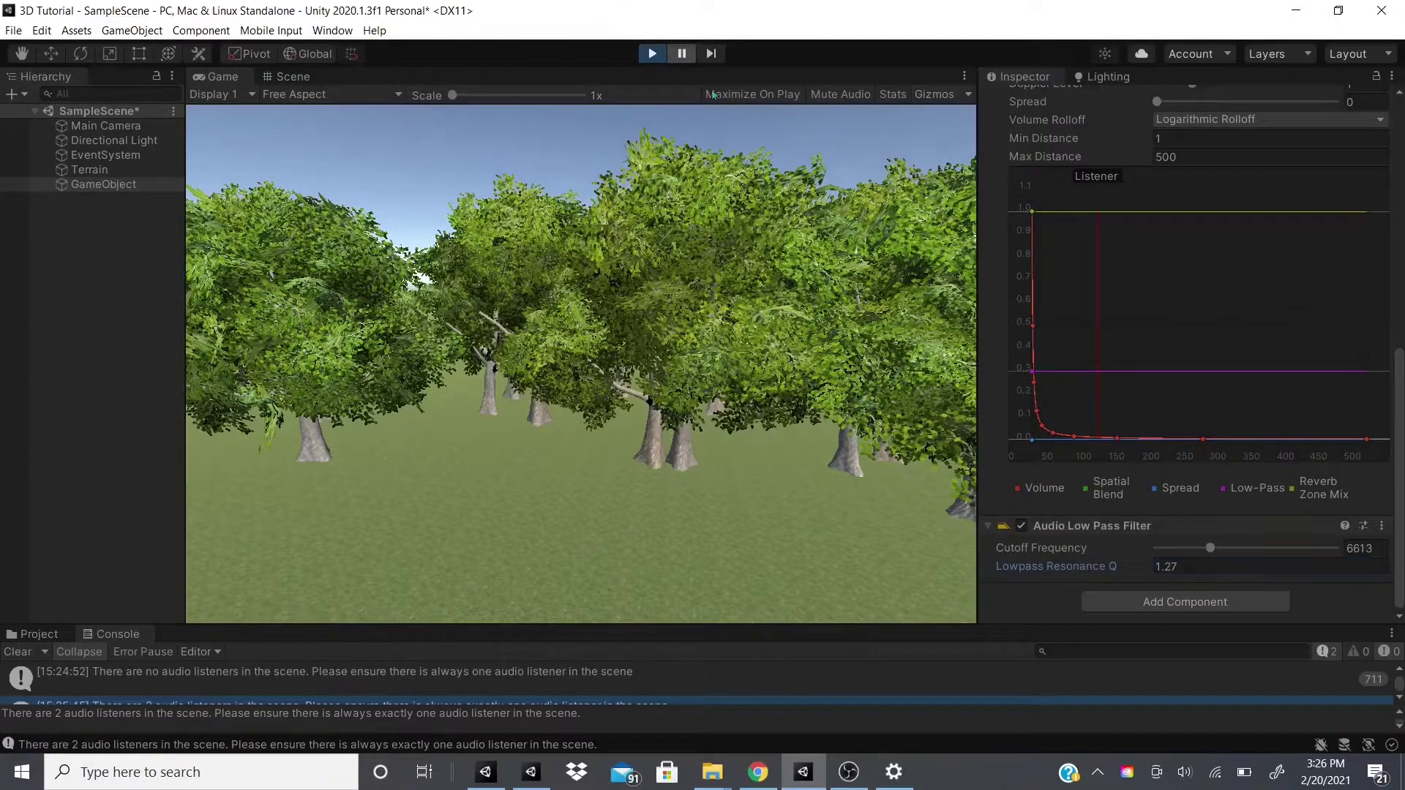
# Replace GameObject's Audio Low Pass Filter component with an Audio Reverb Filter
pyautogui.click(1381, 526)
pyautogui.click(1288, 567)
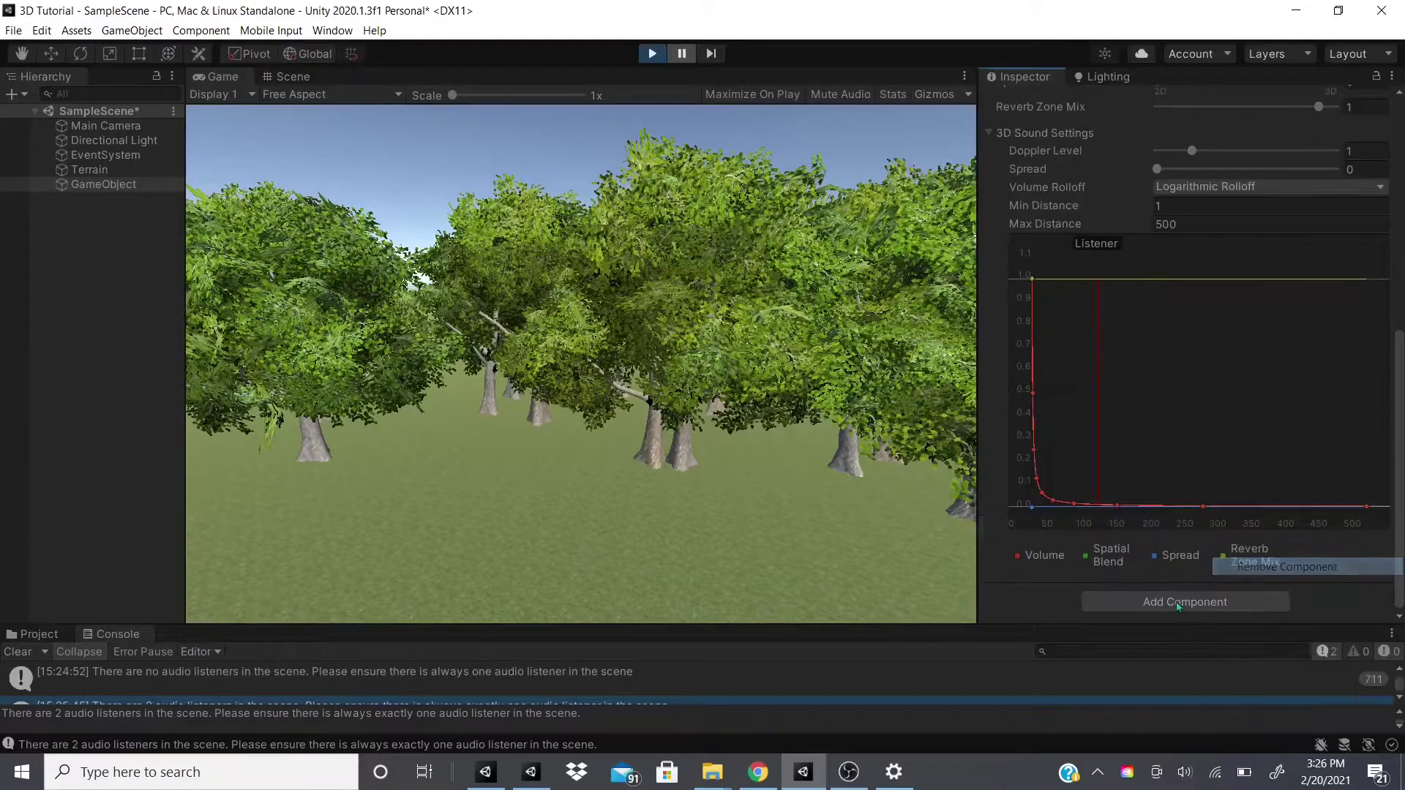
pyautogui.click(1200, 595)
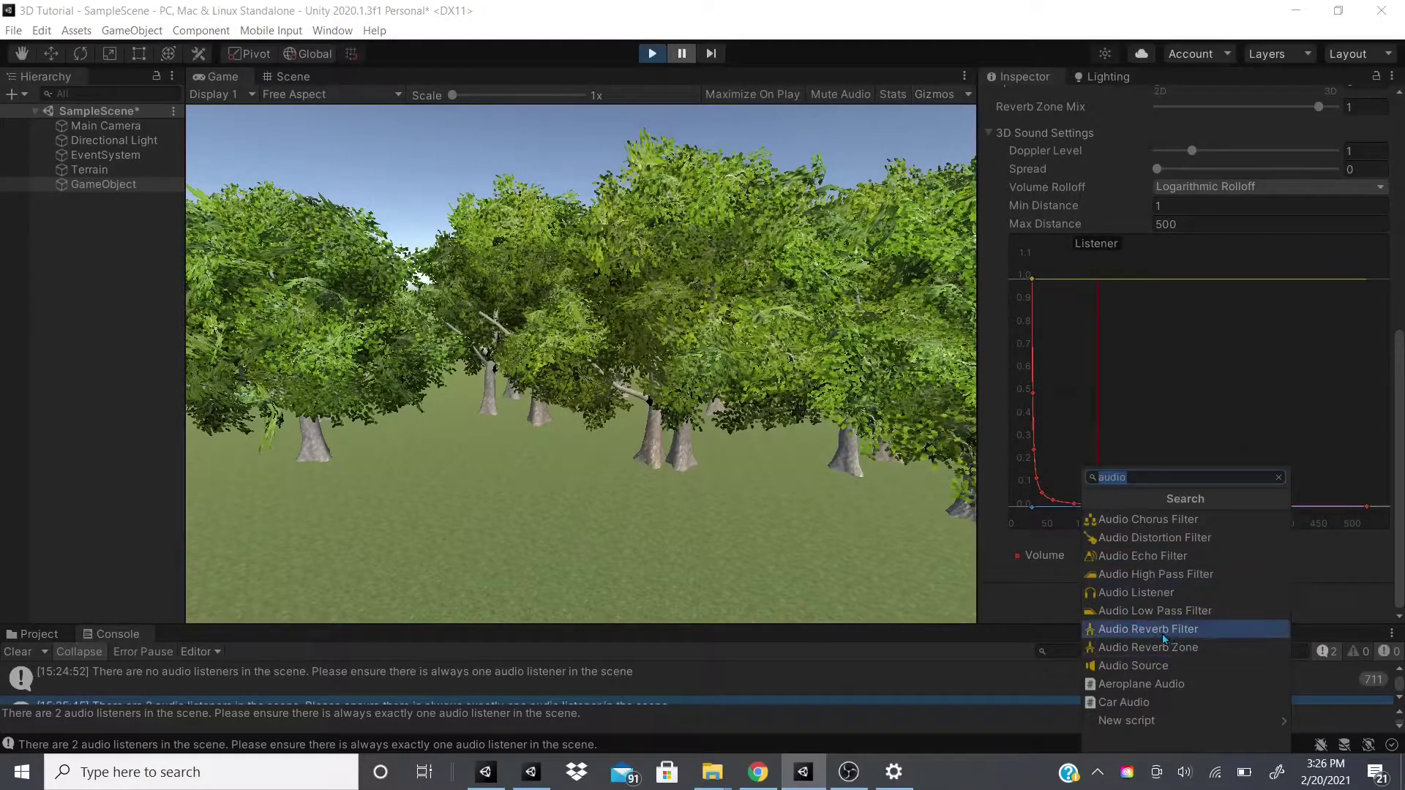
pyautogui.click(1193, 631)
pyautogui.scroll(-5, 1068, 521)
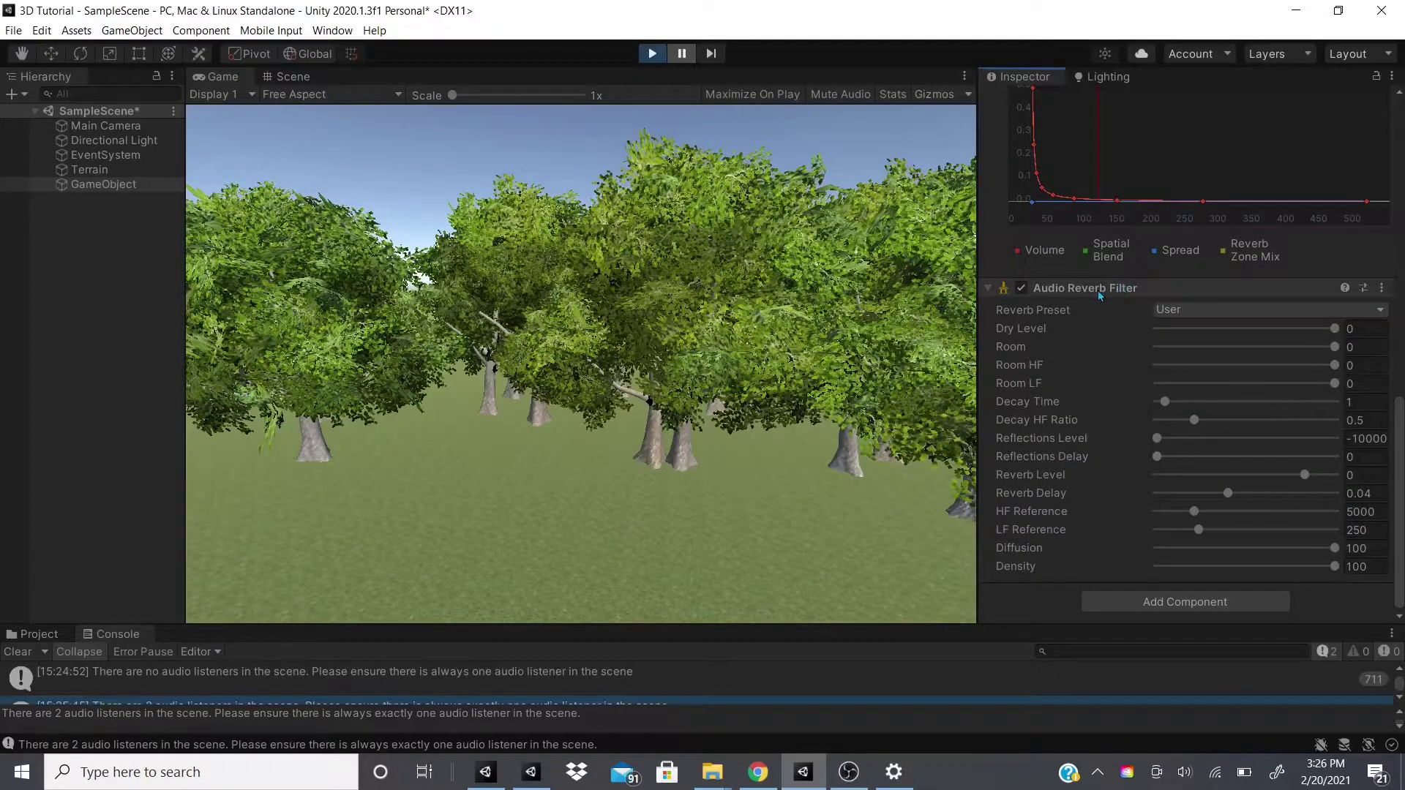
# Create a separate Audio Reverb Zone object in the scene instead of adding the zone as a component on GameObject
pyautogui.click(1185, 602)
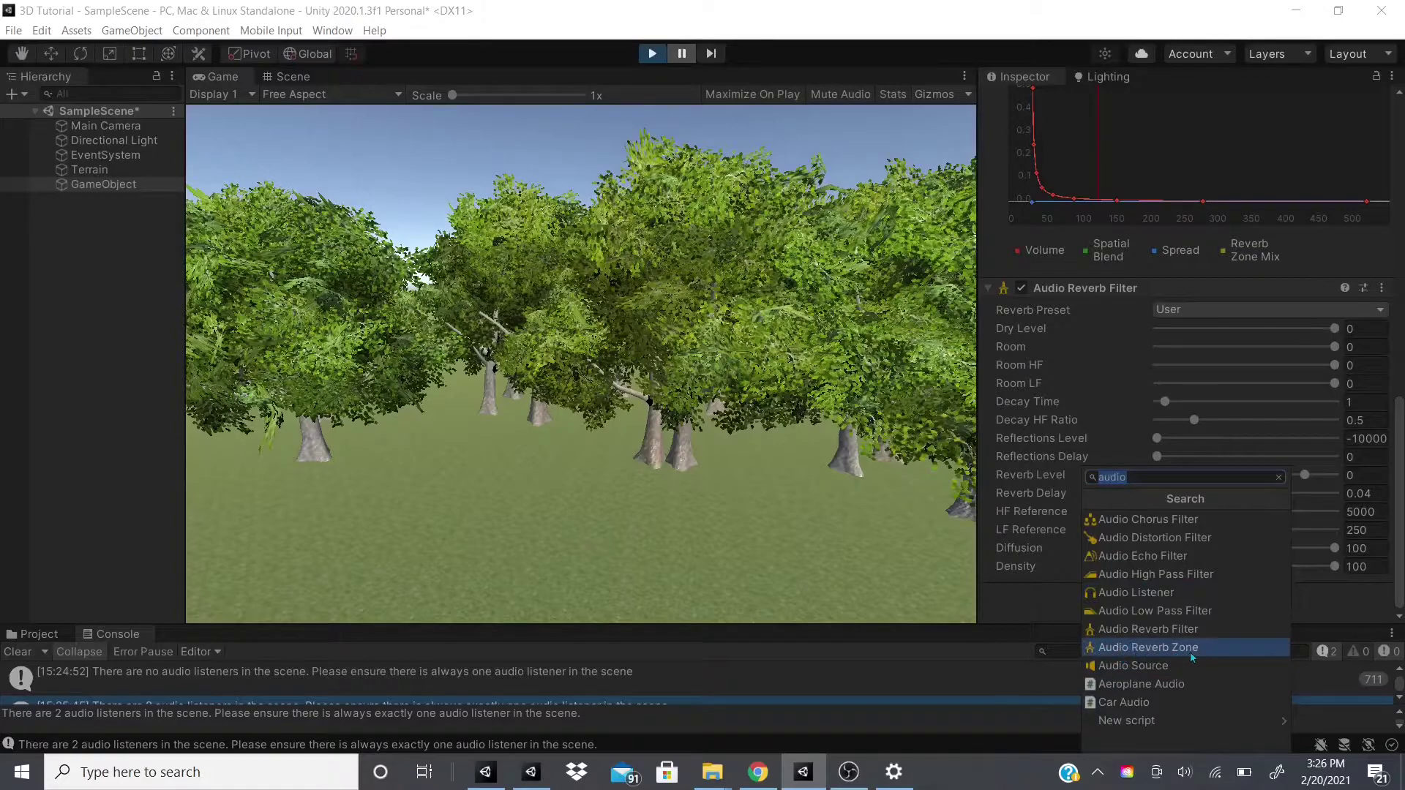
pyautogui.click(44, 241)
pyautogui.rightClick(69, 227)
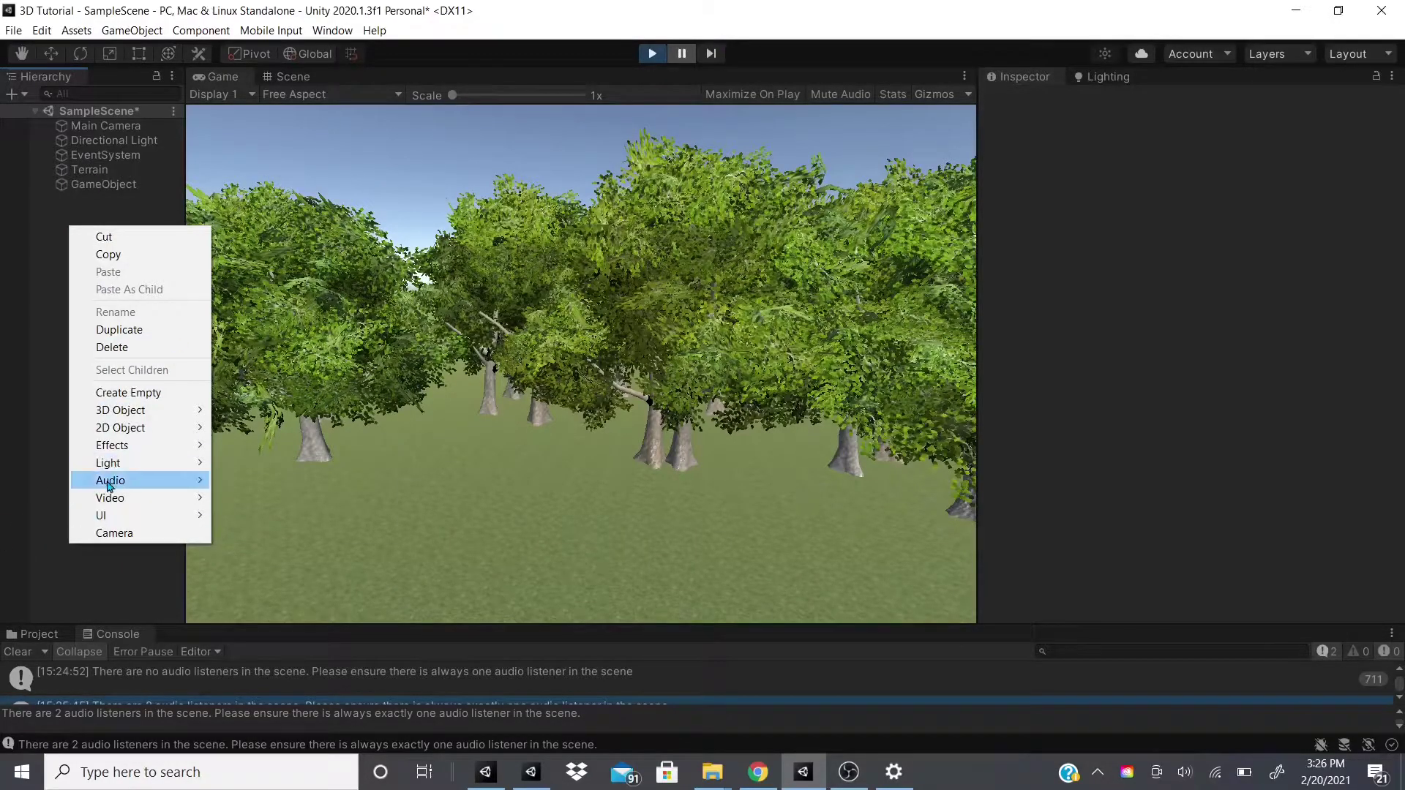
pyautogui.moveTo(106, 487)
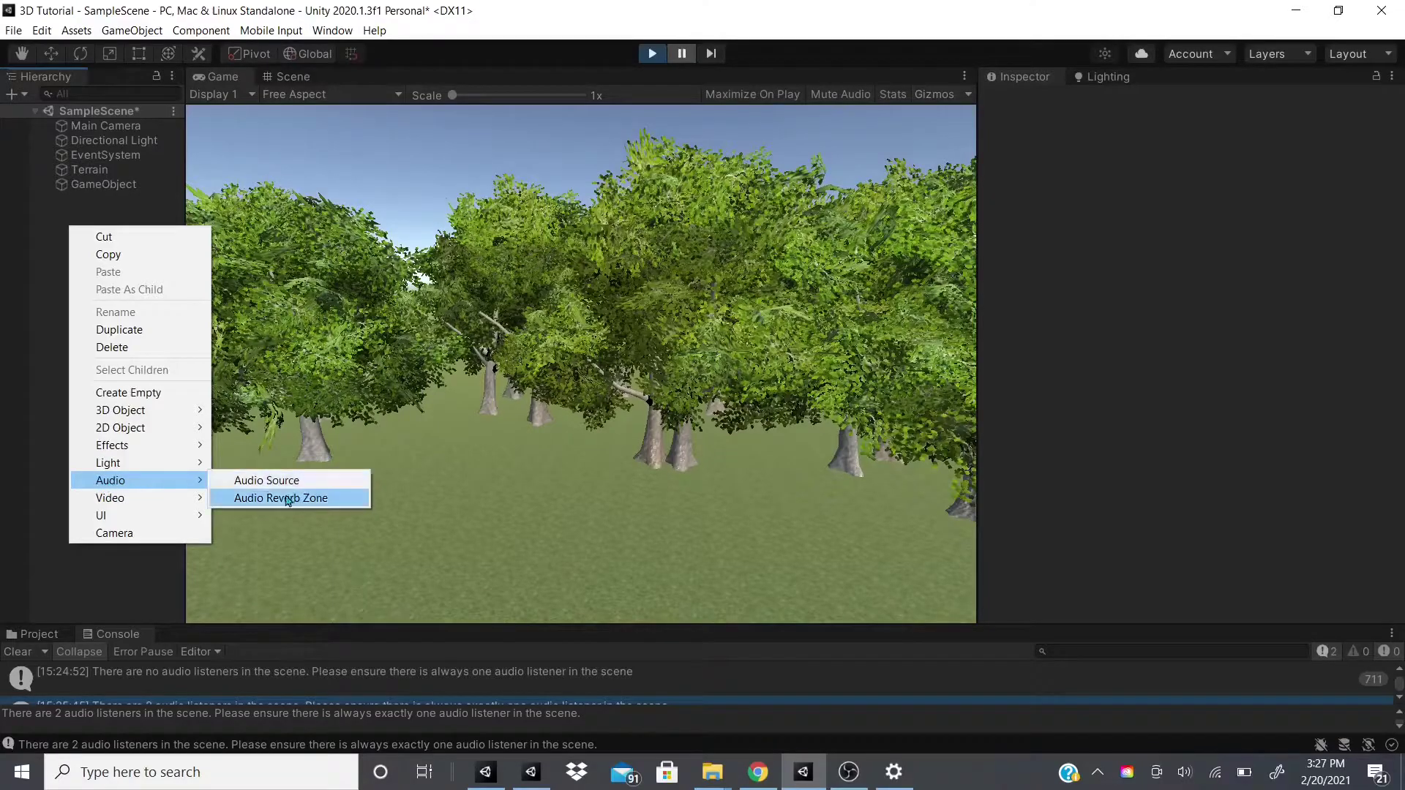
pyautogui.rightClick(52, 397)
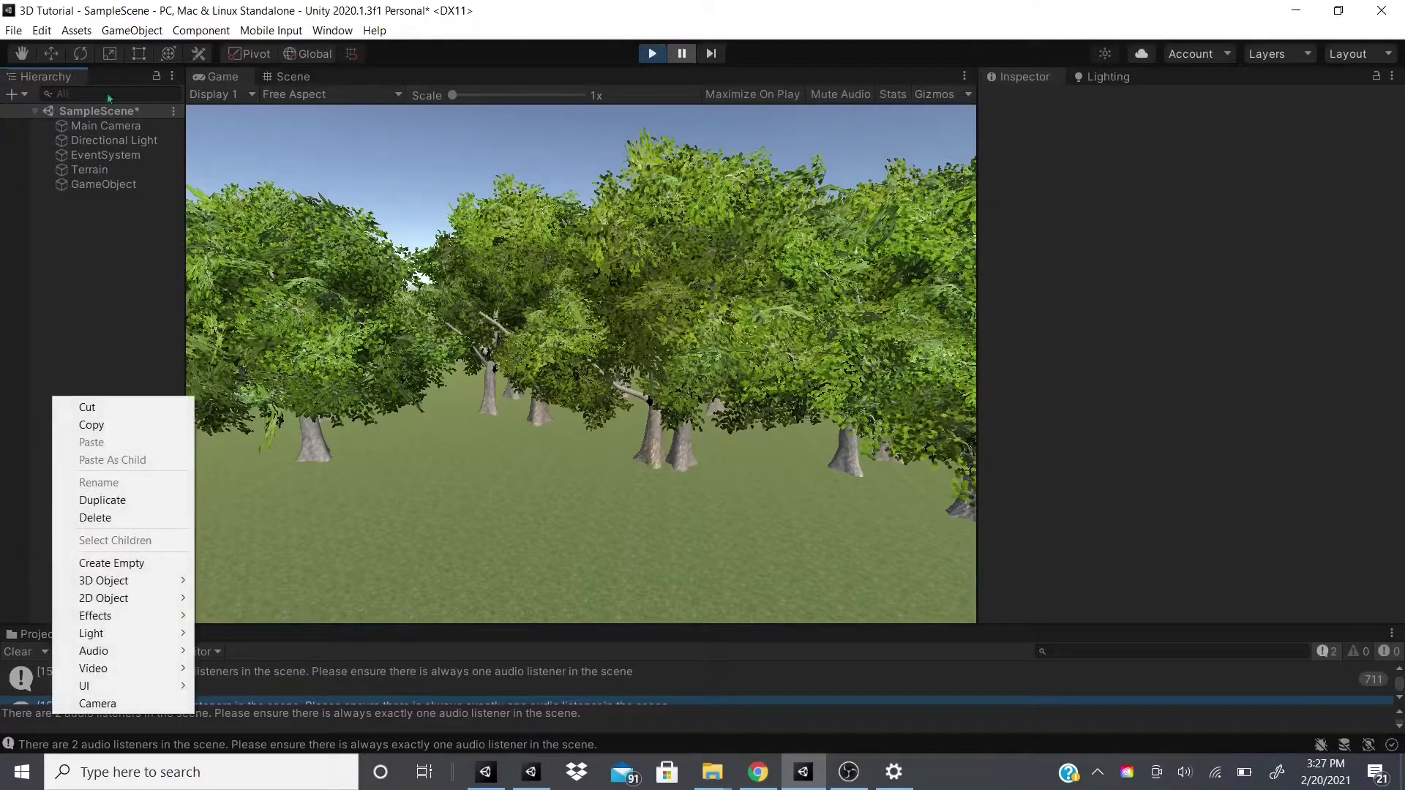
pyautogui.moveTo(131, 650)
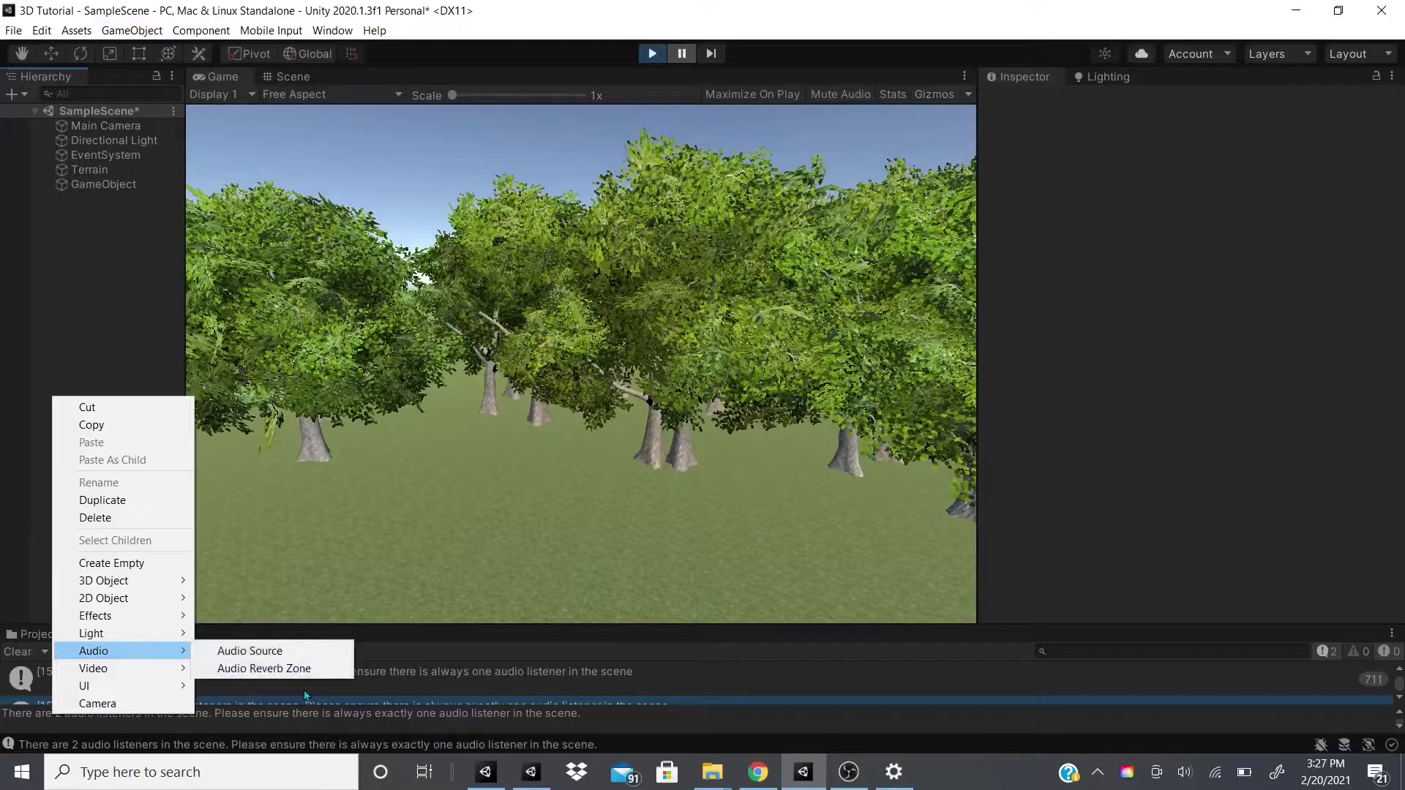
pyautogui.click(295, 670)
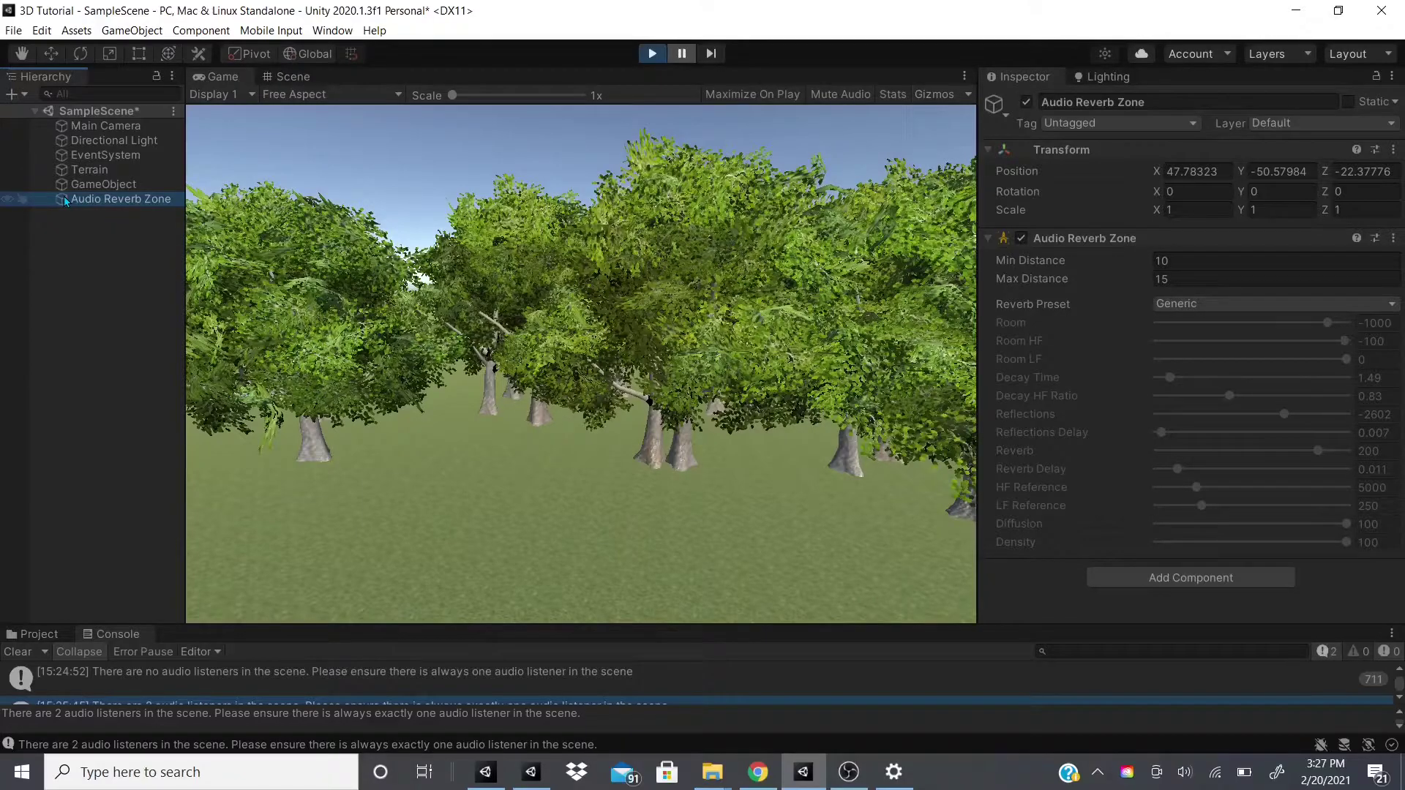
# Frame the Audio Reverb Zone in the Scene view and compare it with GameObject's Audio Reverb Filter settings
pyautogui.click(292, 78)
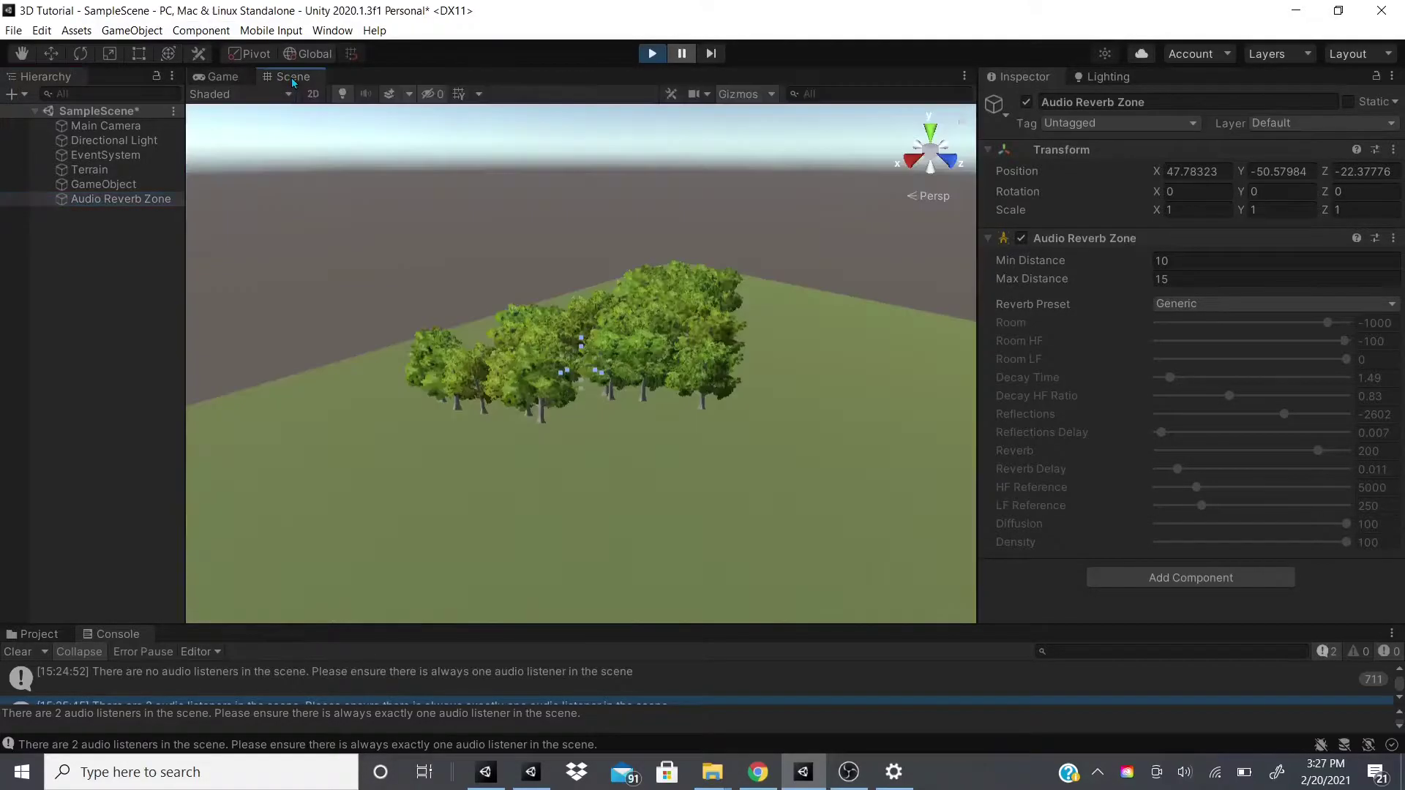
pyautogui.doubleClick(111, 209)
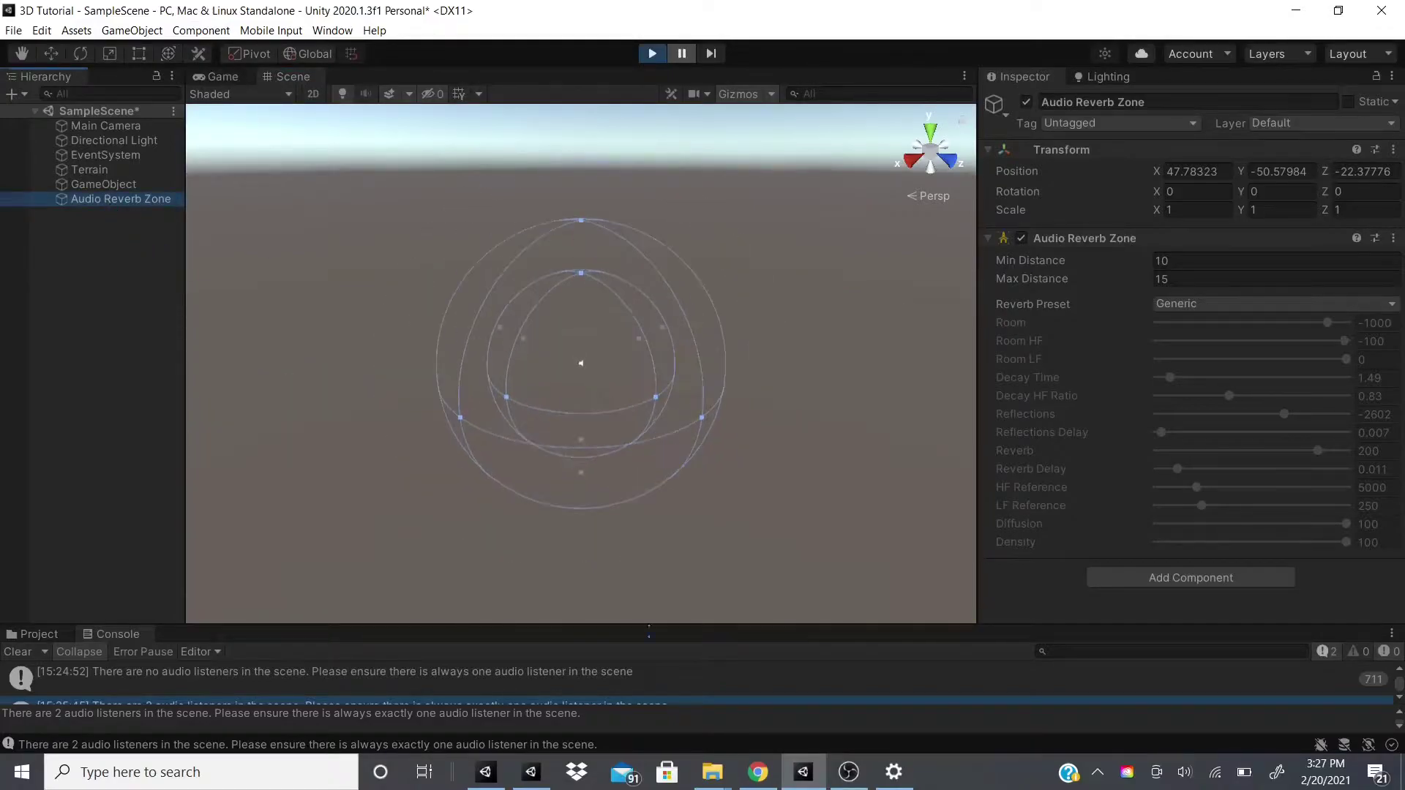
pyautogui.click(103, 185)
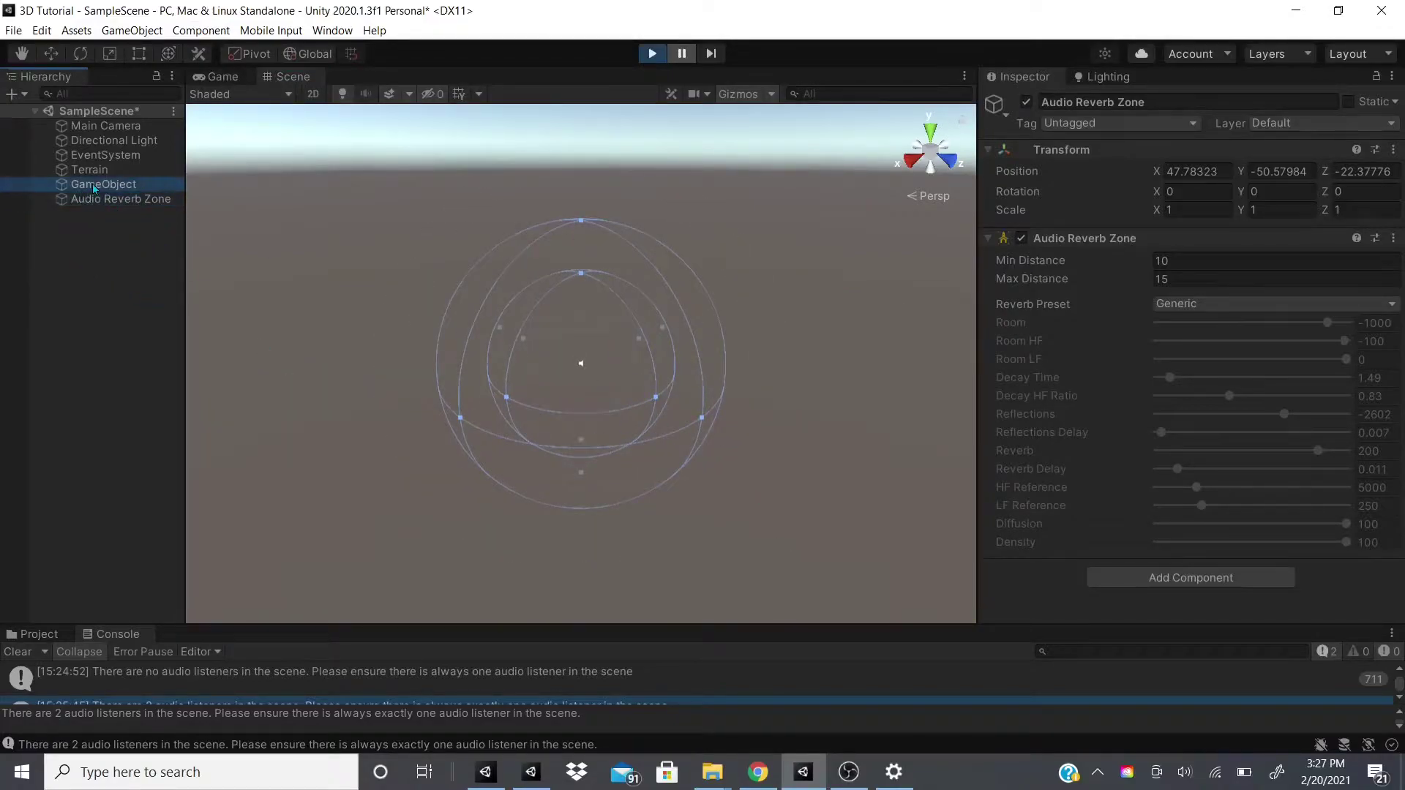
pyautogui.scroll(-10, 1219, 399)
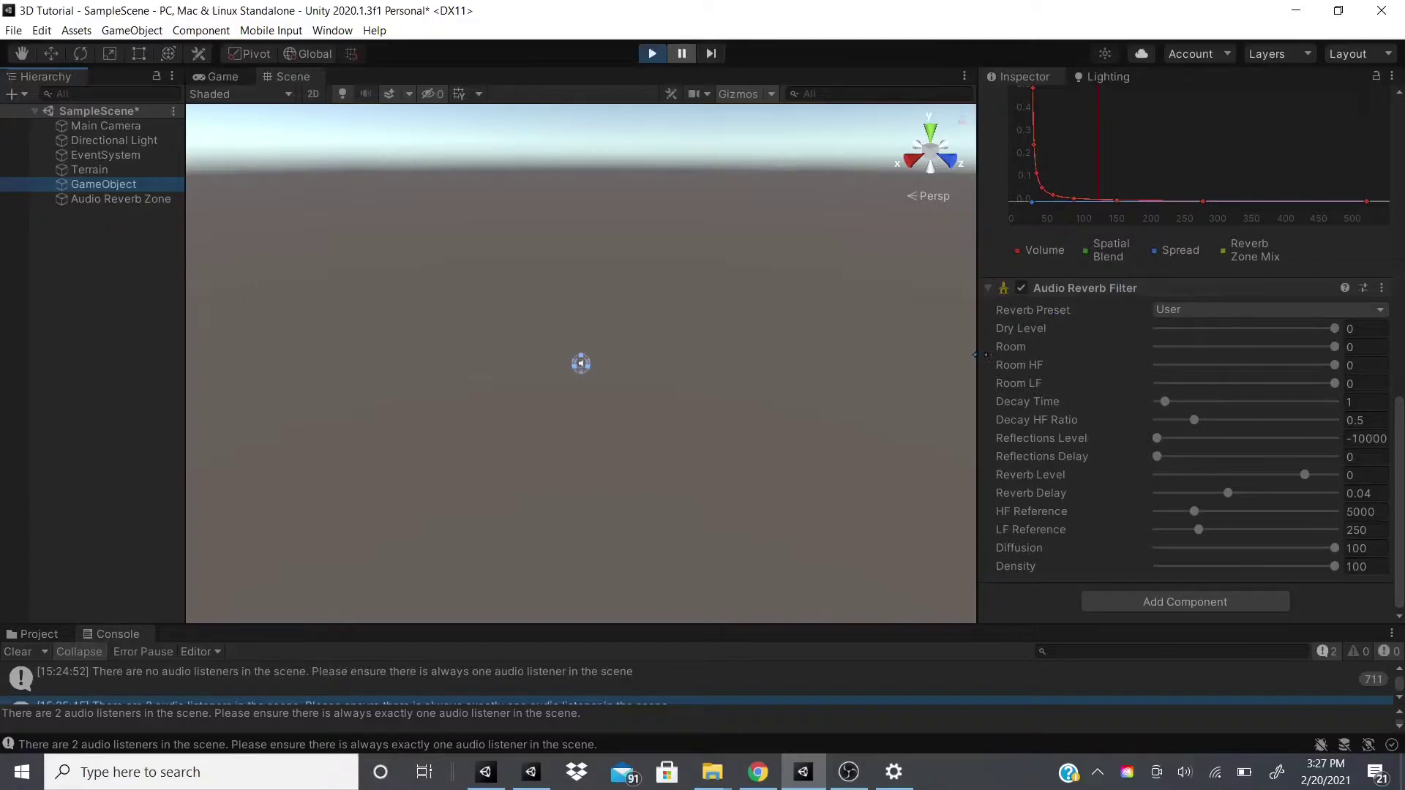
# Set the Audio Reverb Zone's Reverb Preset to Cave and return to the Game view
pyautogui.click(139, 199)
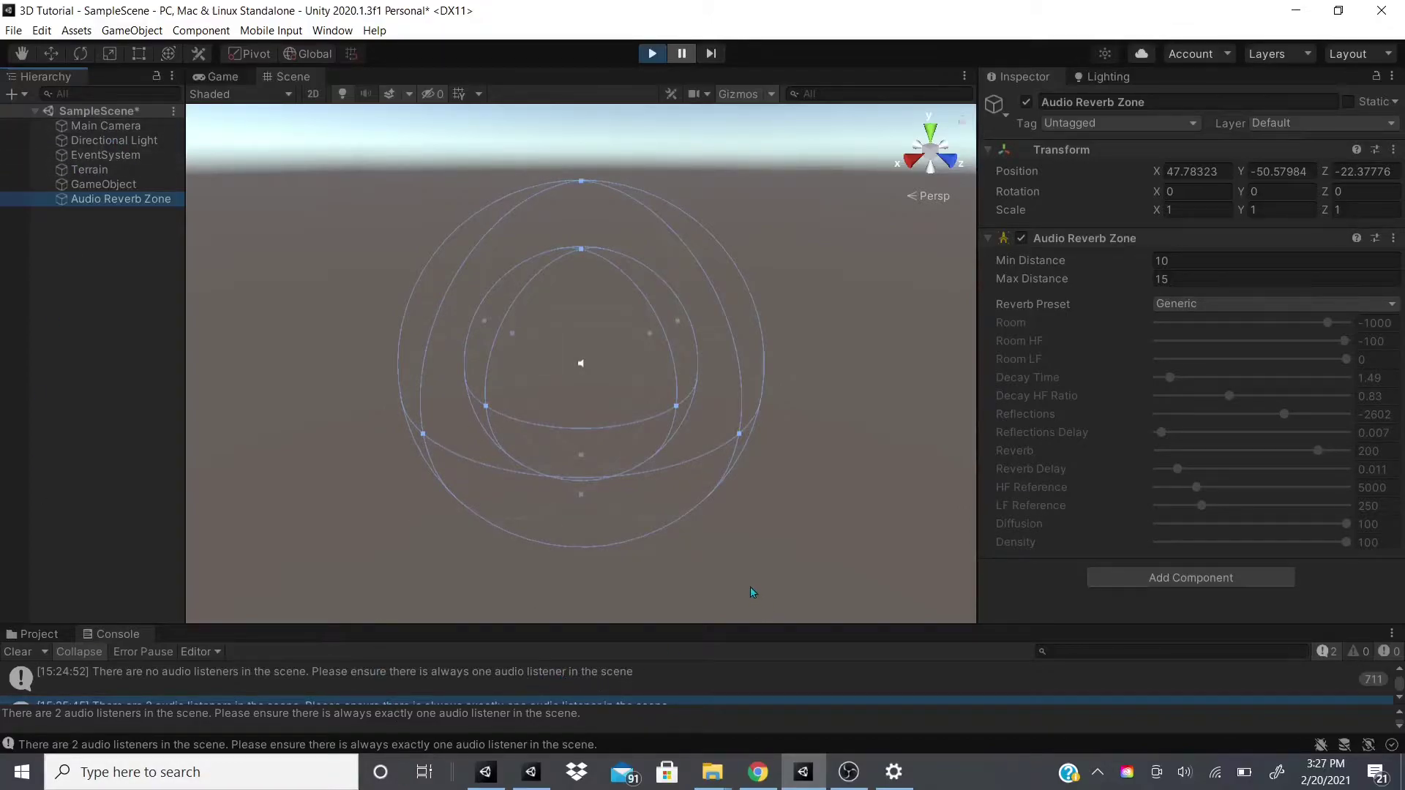
pyautogui.click(1227, 306)
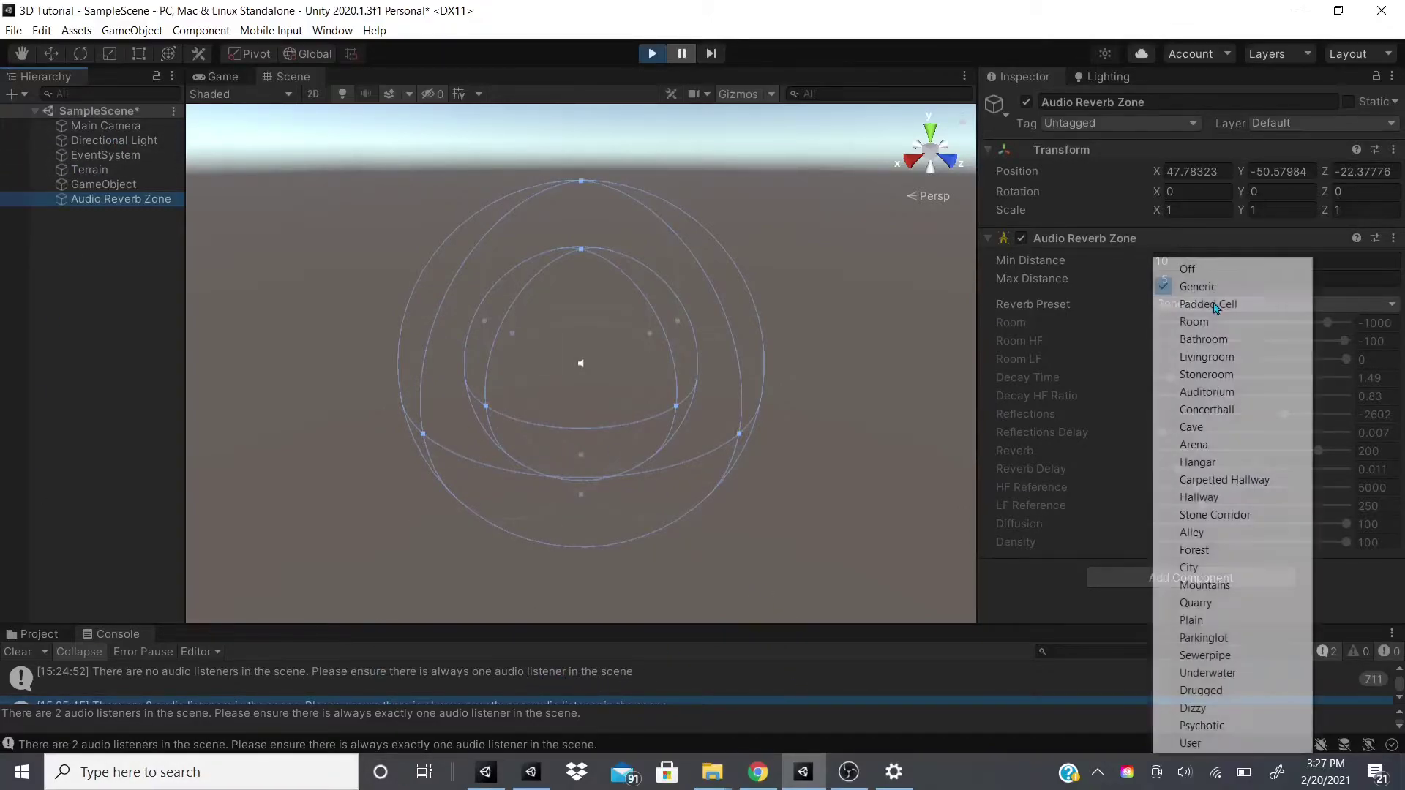
pyautogui.click(1204, 439)
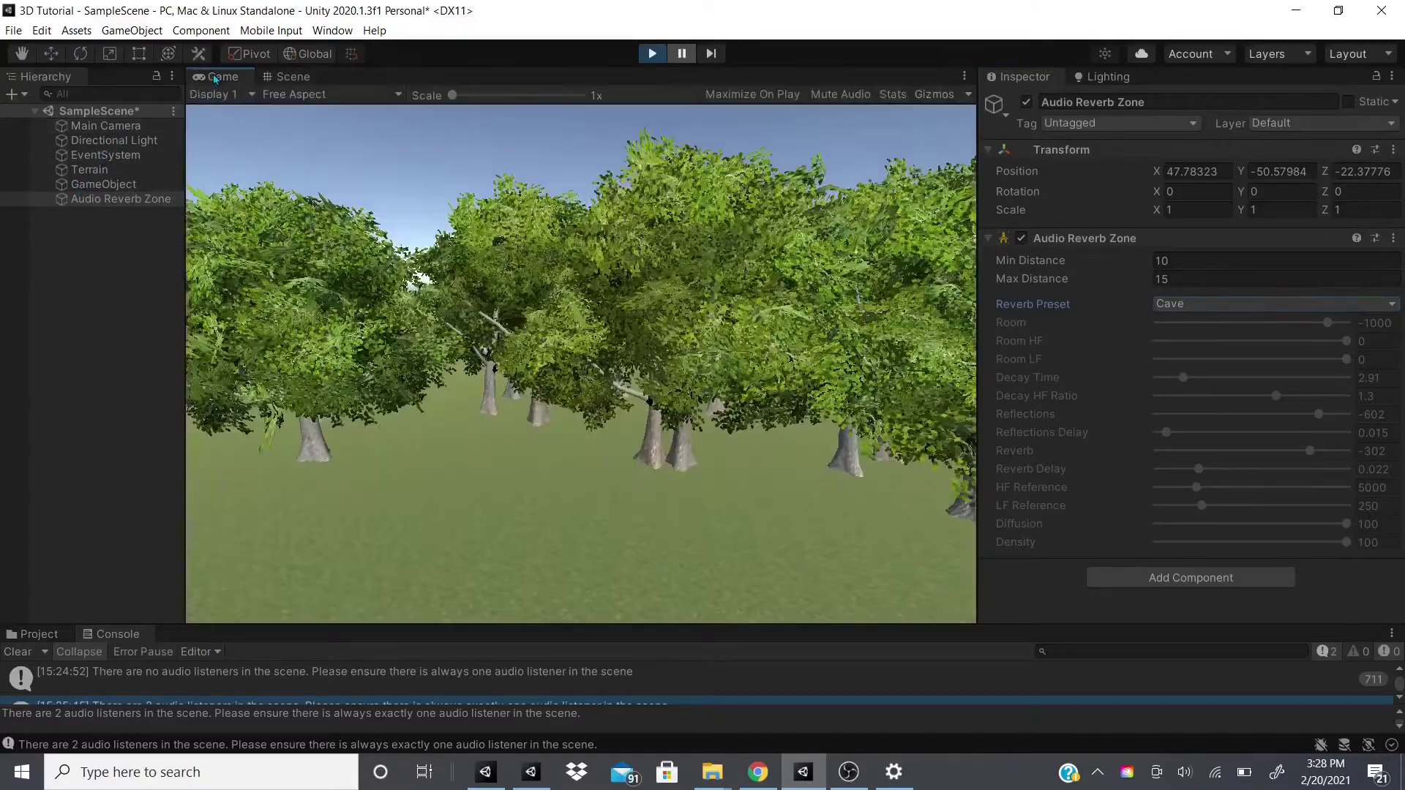
# Delete the Audio Reverb Zone object and bring up GameObject's Audio Reverb Filter settings
pyautogui.rightClick(109, 199)
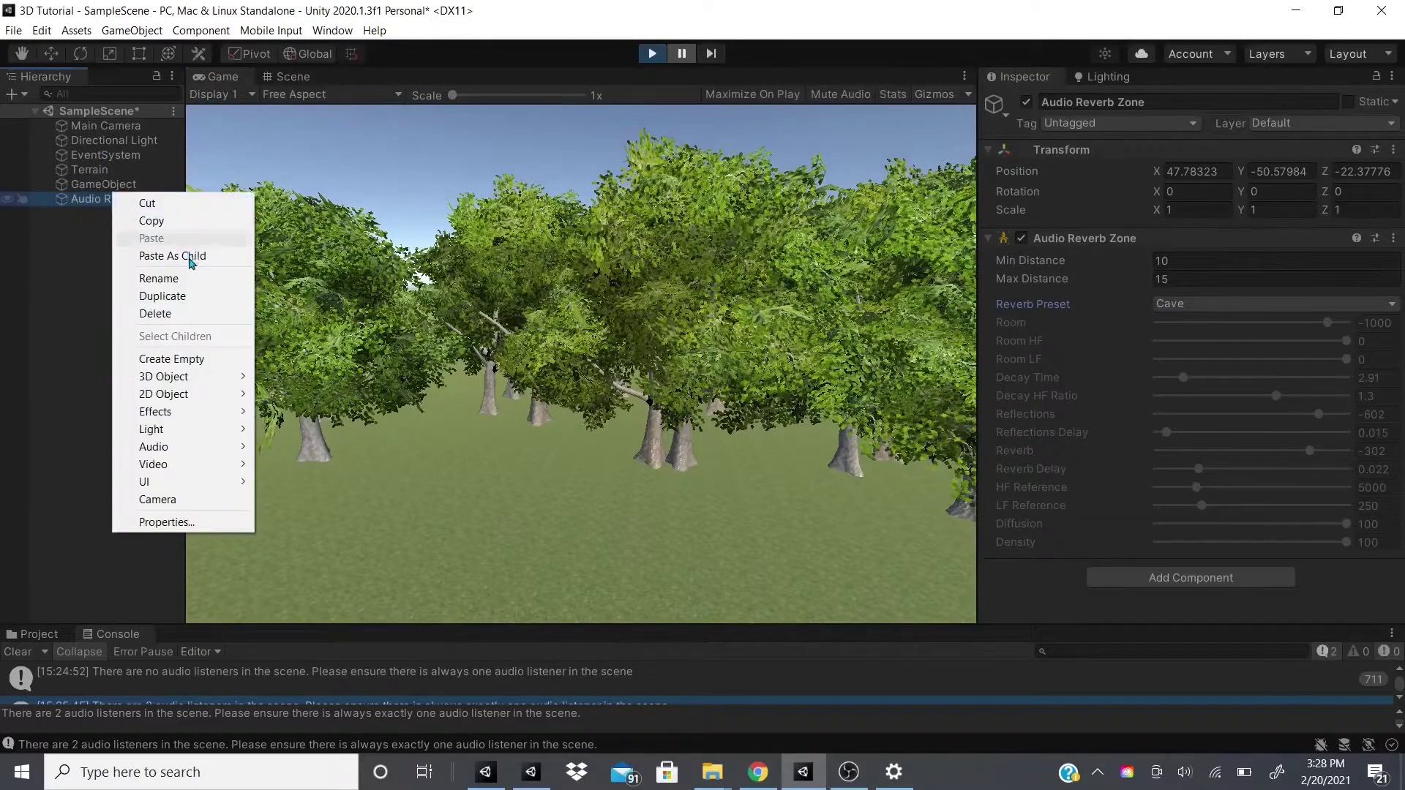
pyautogui.click(139, 313)
pyautogui.click(103, 184)
pyautogui.scroll(-10, 1139, 309)
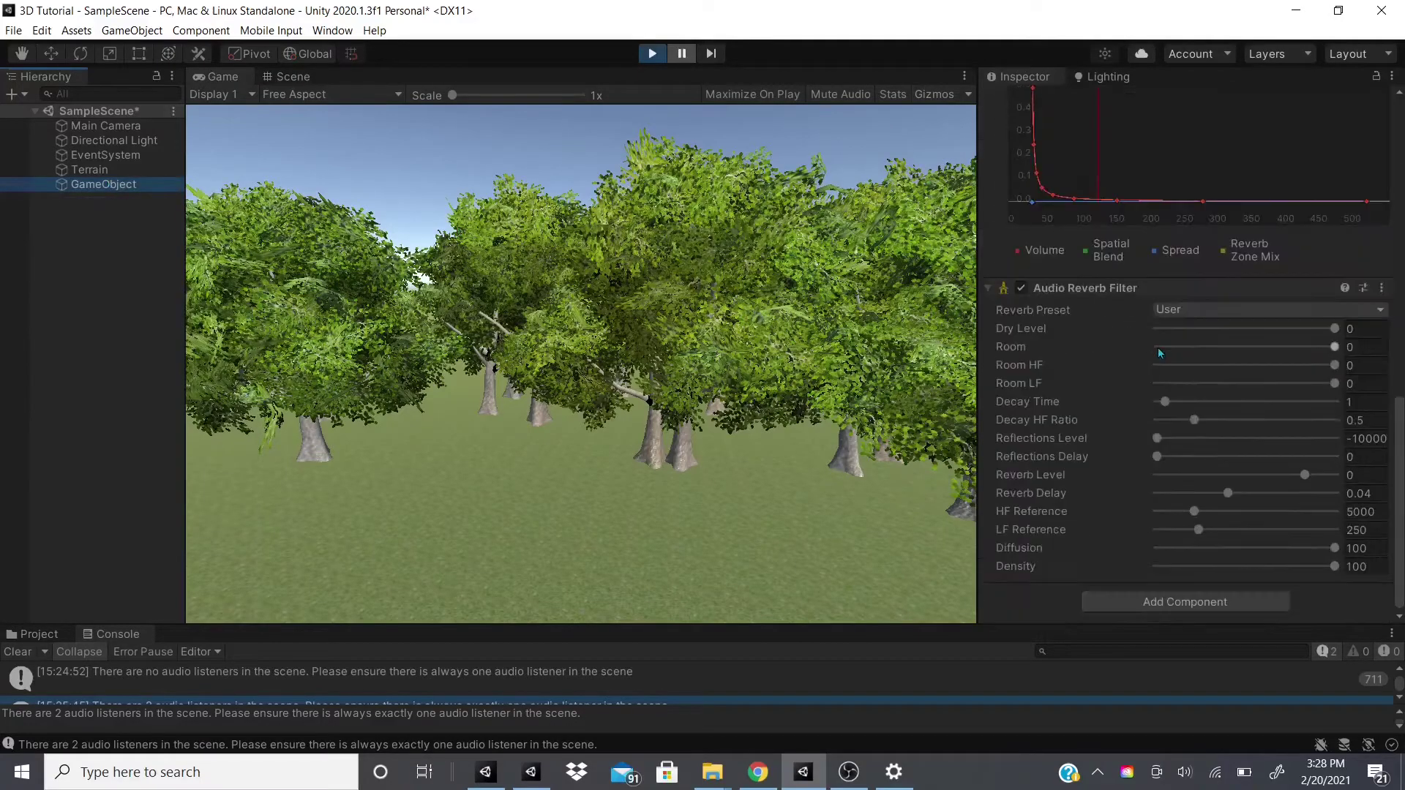
# Create a new Audio Reverb Zone object in the SampleScene hierarchy
pyautogui.rightClick(122, 233)
pyautogui.moveTo(183, 486)
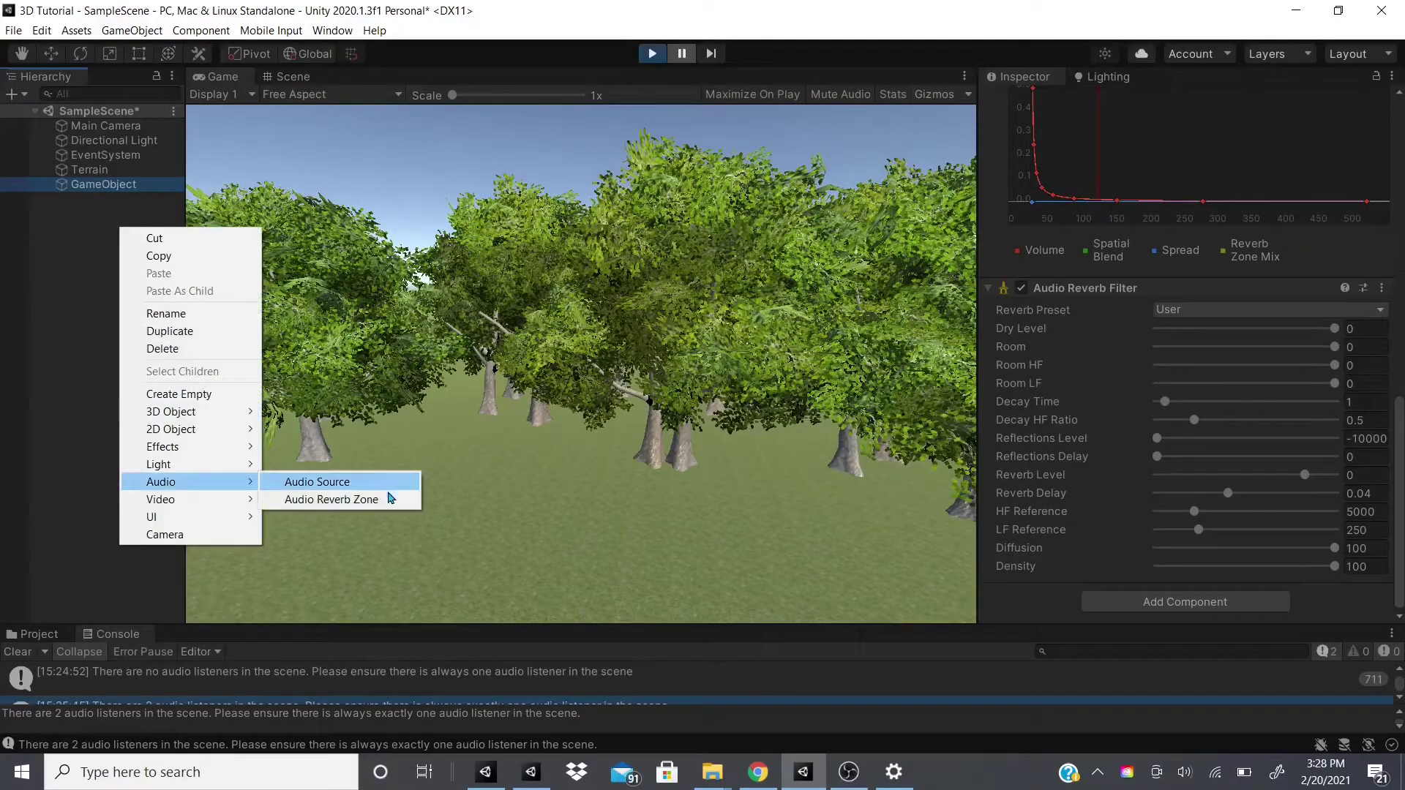
pyautogui.click(392, 497)
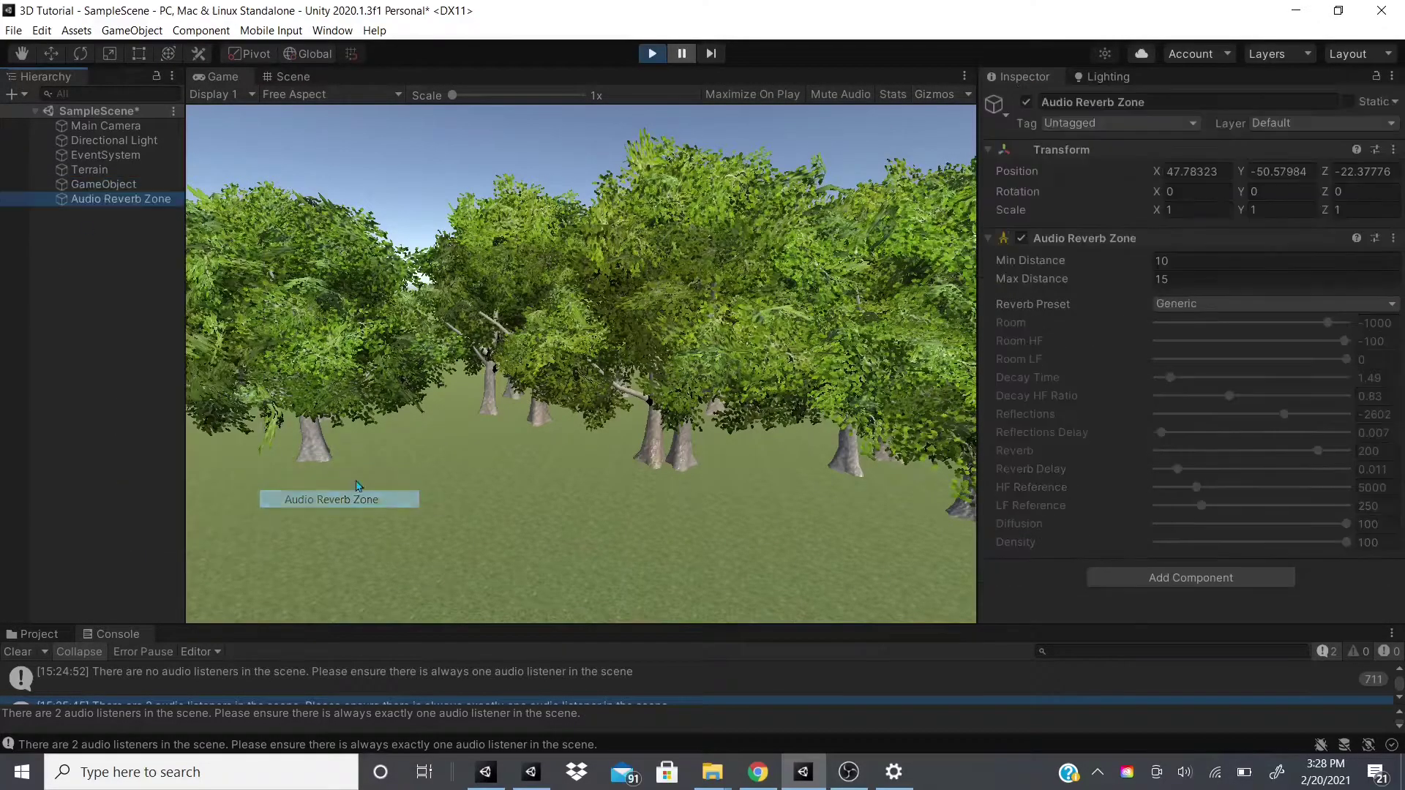
# Add a second Inspector showing GameObject and place it as a floating window over the Game view
pyautogui.click(103, 184)
pyautogui.rightClick(1017, 76)
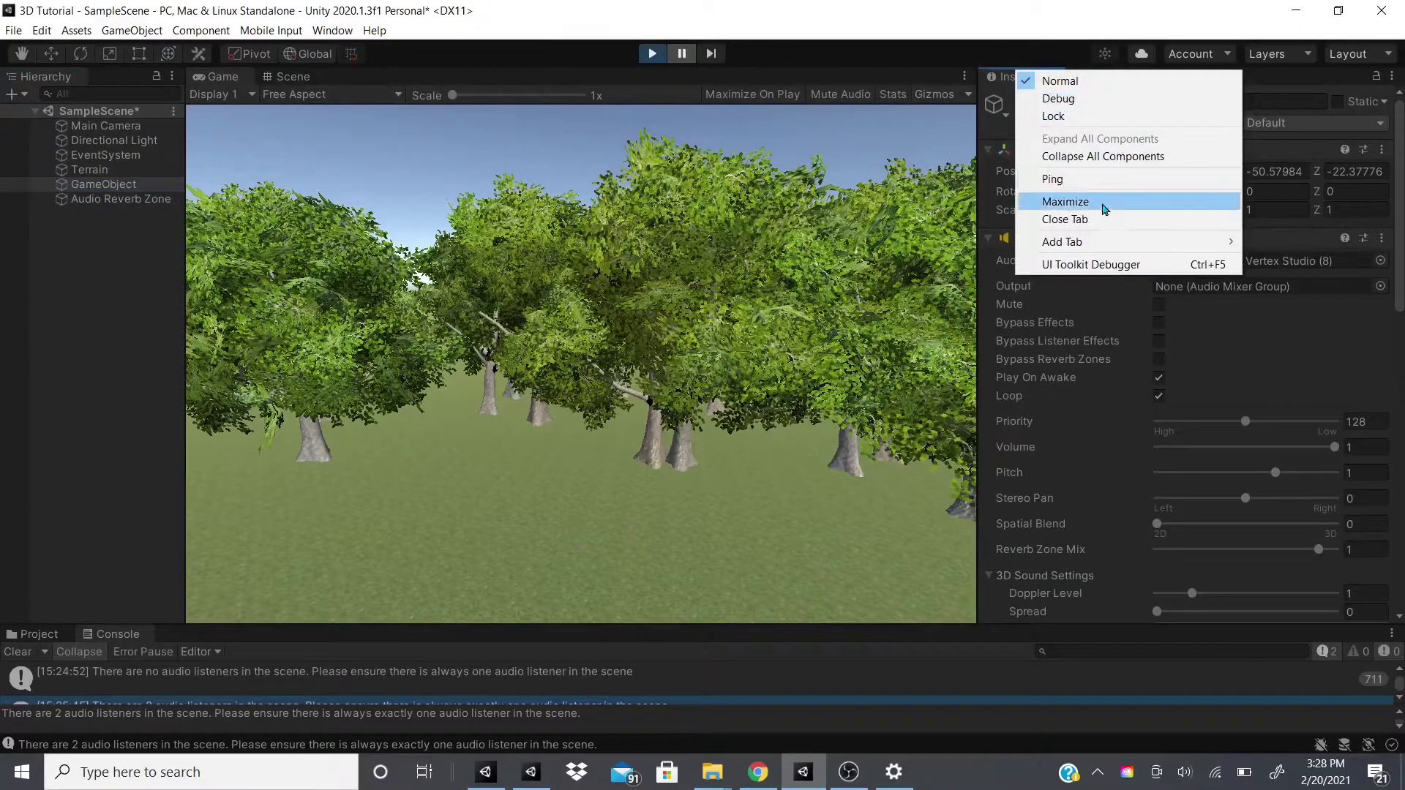
pyautogui.moveTo(1154, 251)
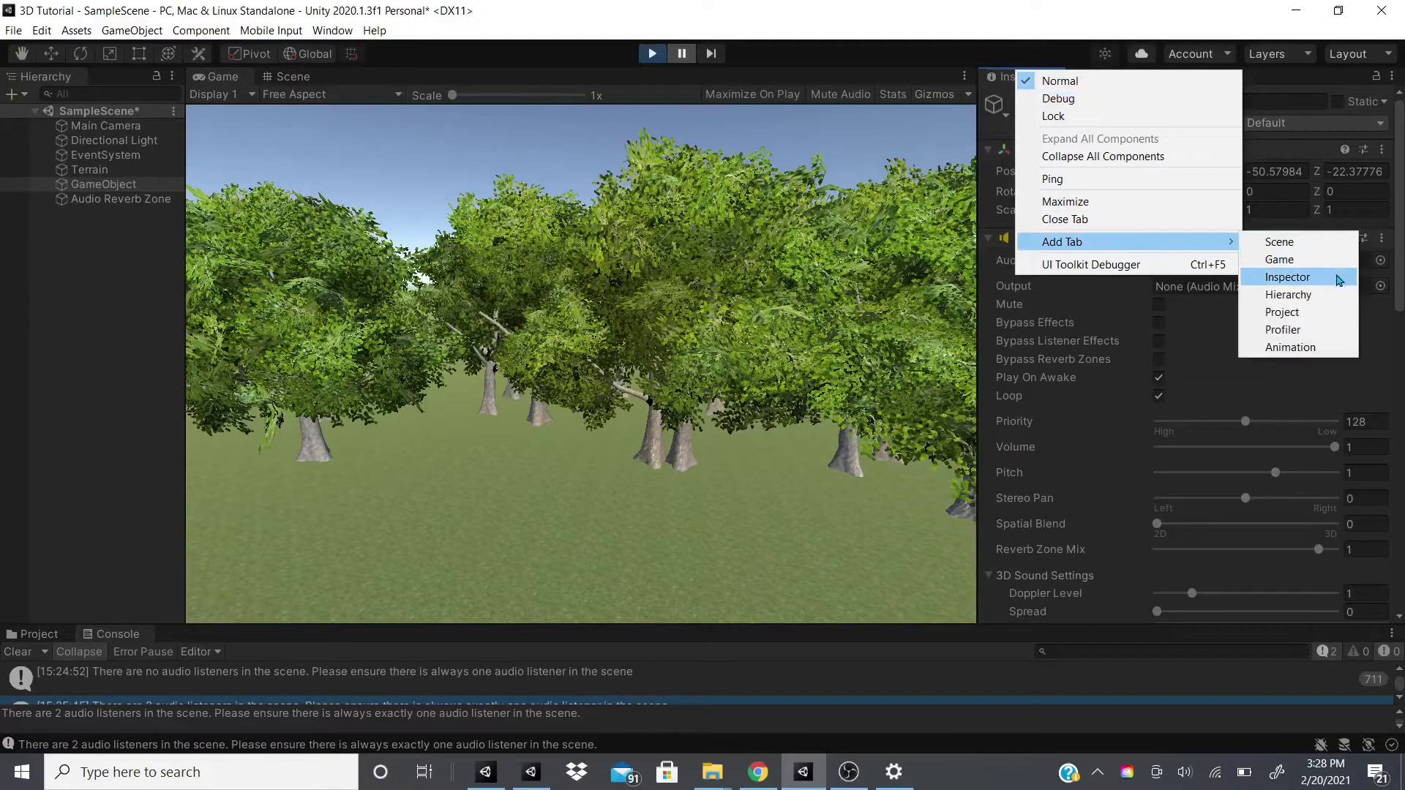
pyautogui.click(1285, 277)
pyautogui.moveTo(1193, 76); pyautogui.dragTo(585, 336)
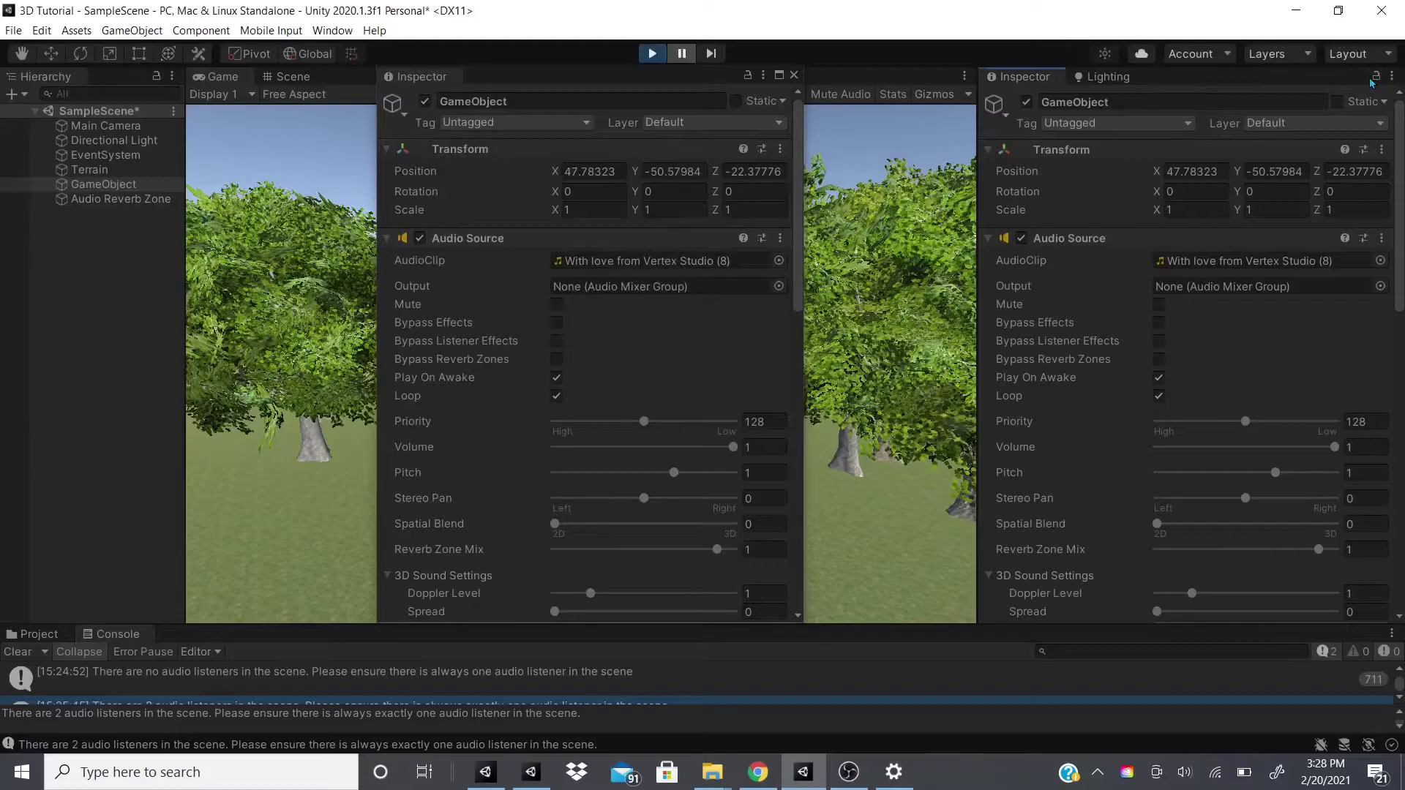
# Lock the docked Inspector on the Audio Reverb Zone and set GameObject's Audio Reverb Filter preset to Generic in the floating Inspector for comparison
pyautogui.click(124, 203)
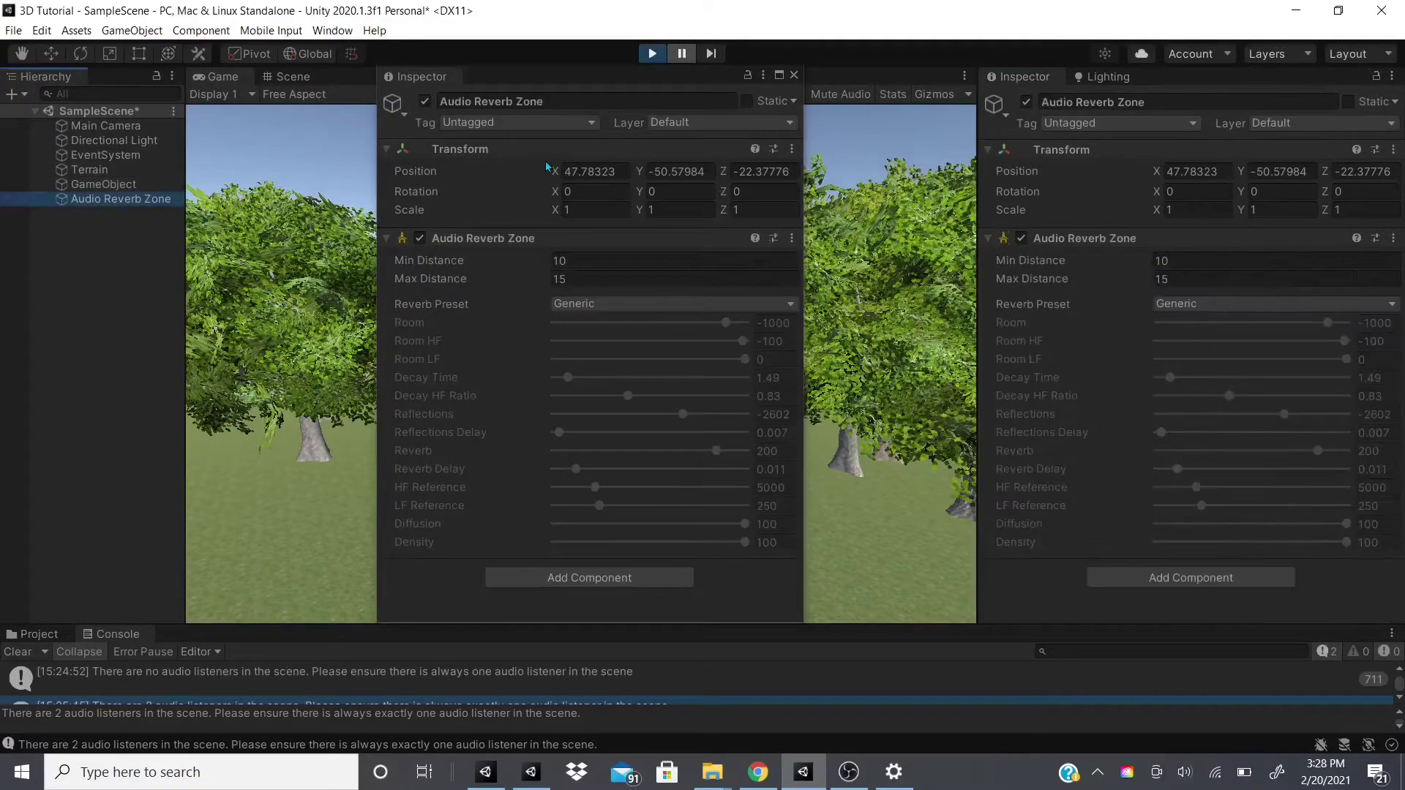
pyautogui.click(132, 184)
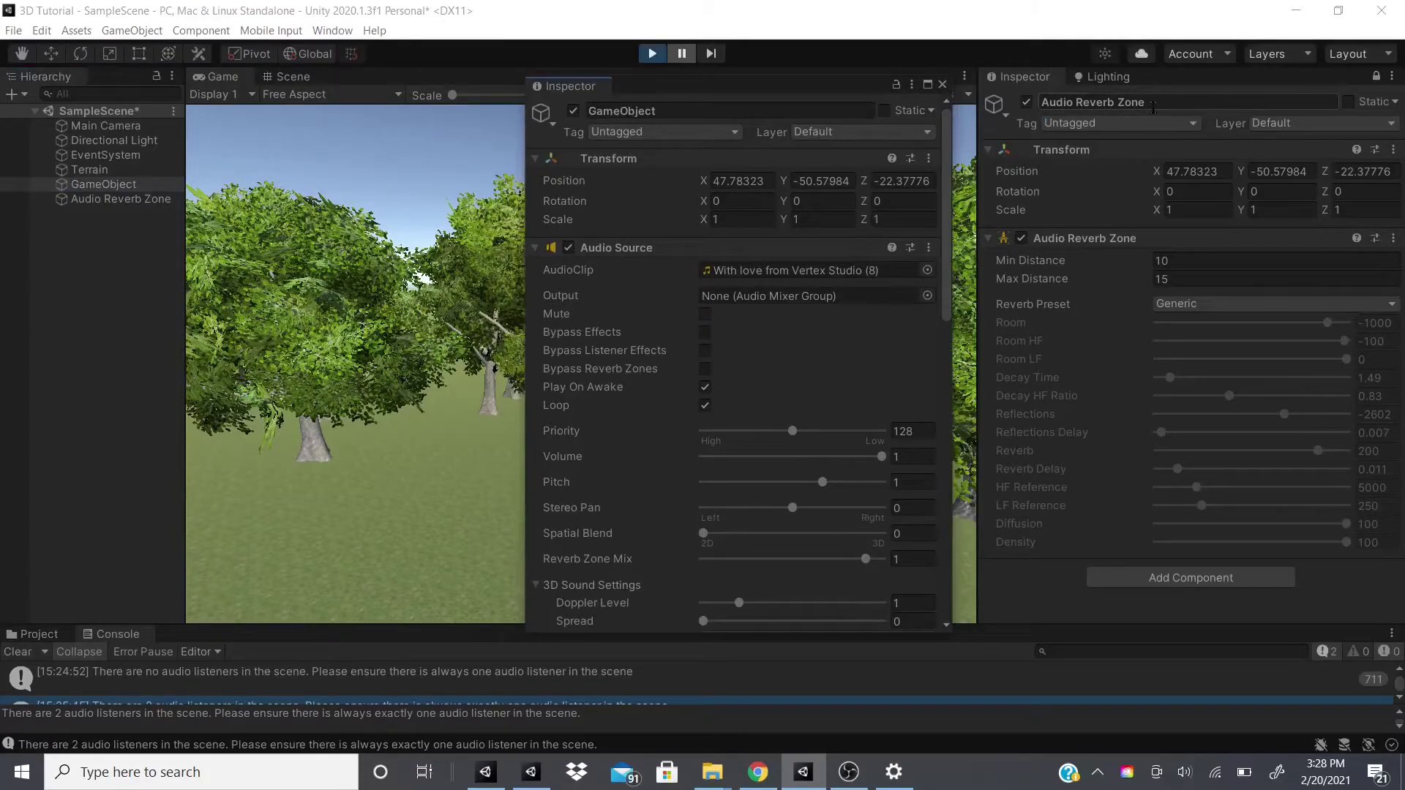
pyautogui.scroll(-10, 731, 366)
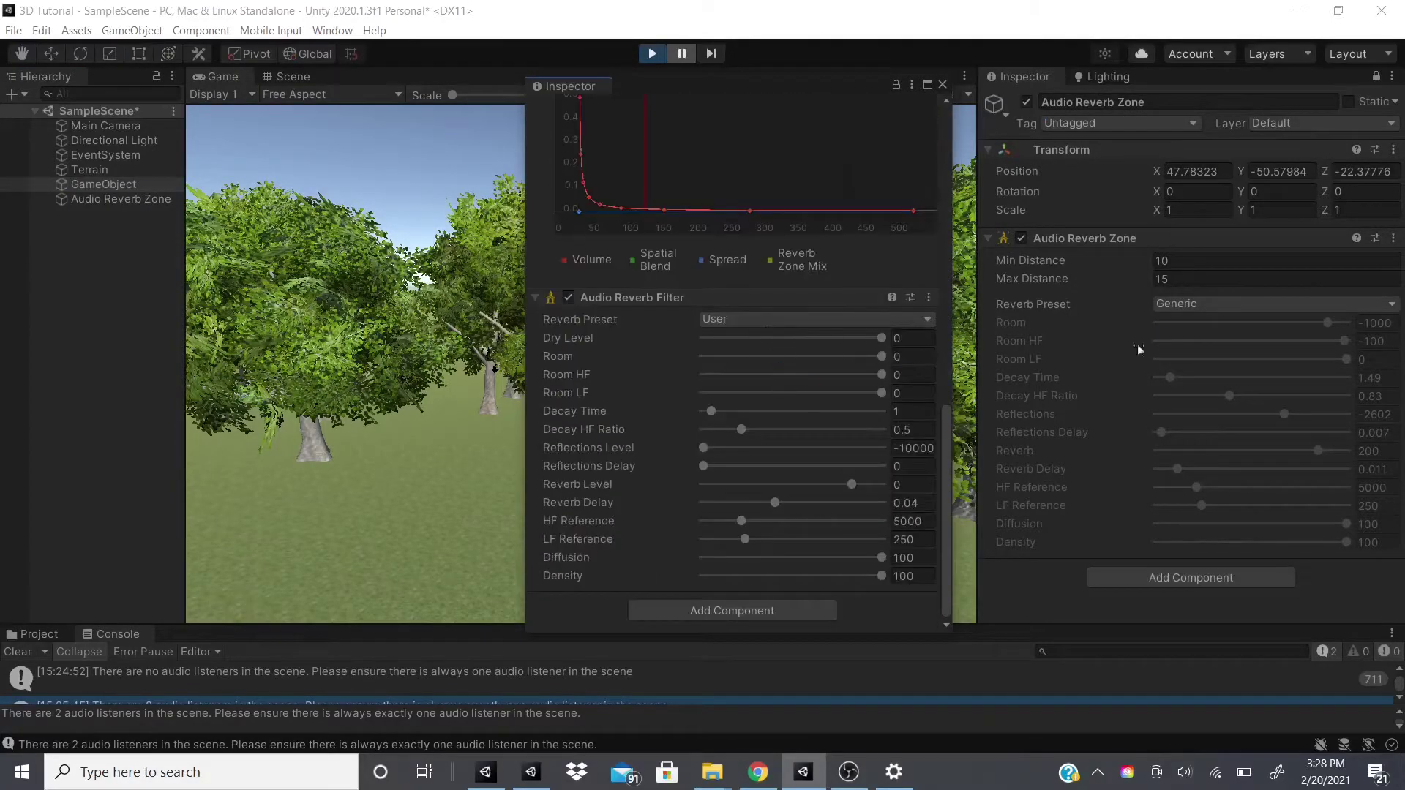
pyautogui.click(791, 320)
pyautogui.click(796, 284)
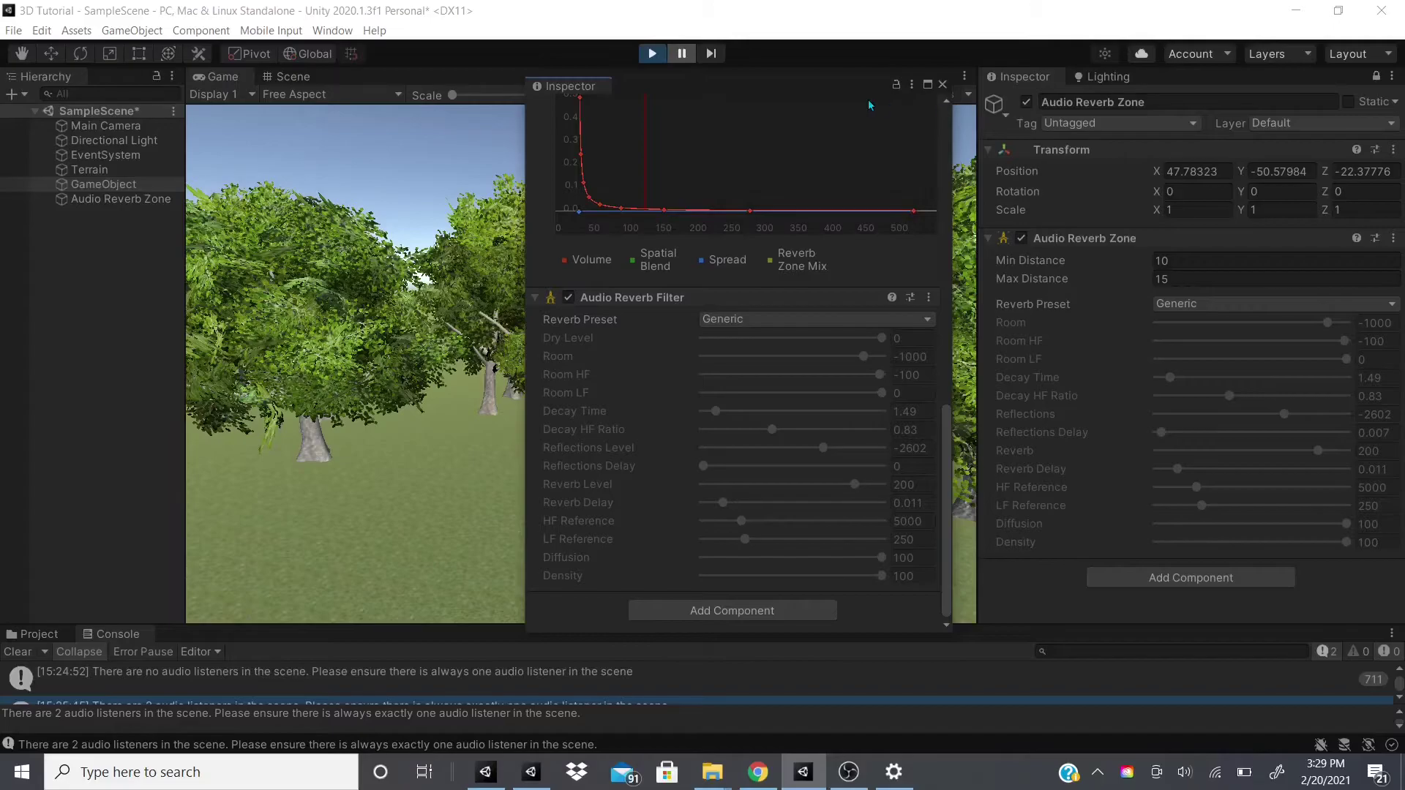
# Close the floating Inspector and unlock the docked one
pyautogui.click(943, 84)
pyautogui.click(1376, 76)
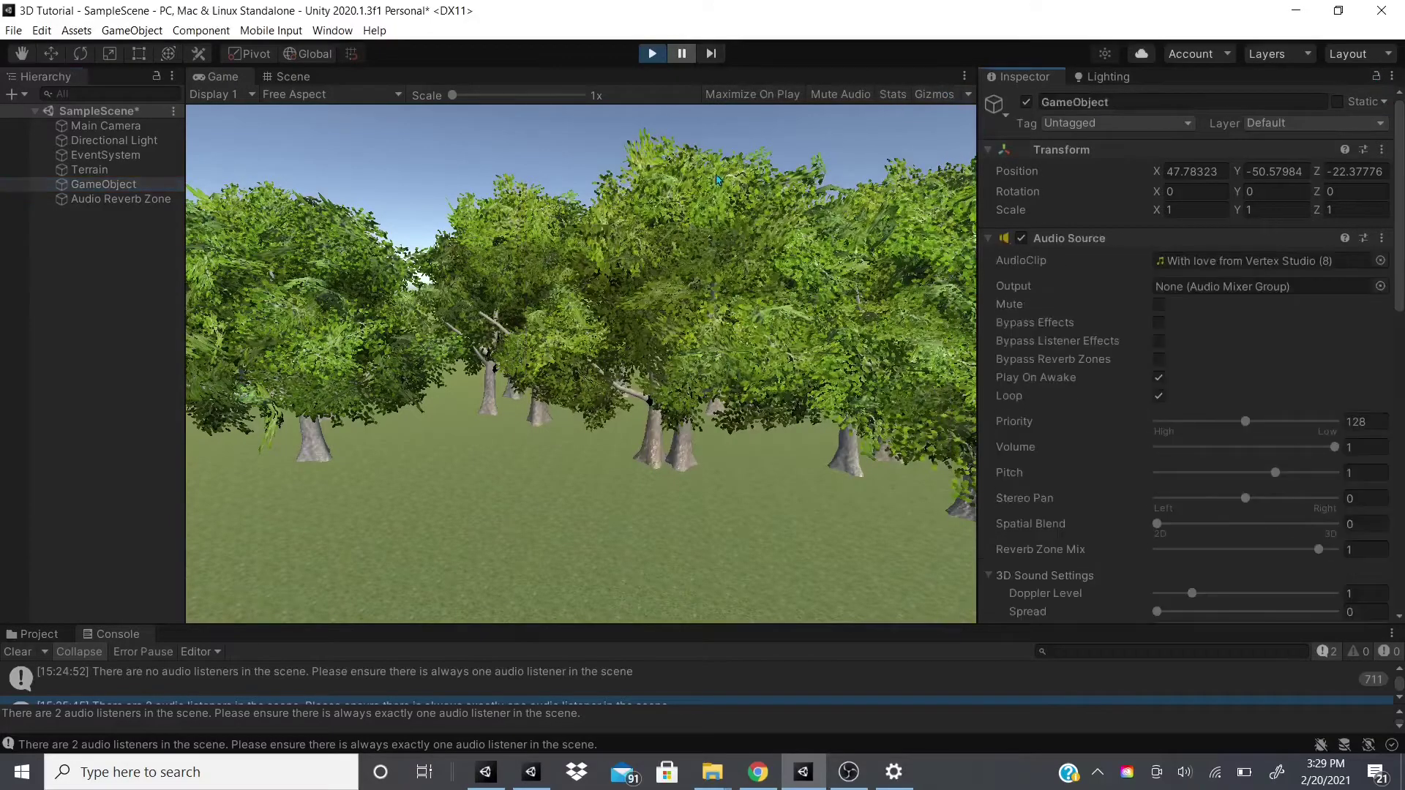
# Set the Reverb Preset of GameObject's Audio Reverb Filter to Off and delete the Audio Reverb Zone object
pyautogui.scroll(-15, 1113, 353)
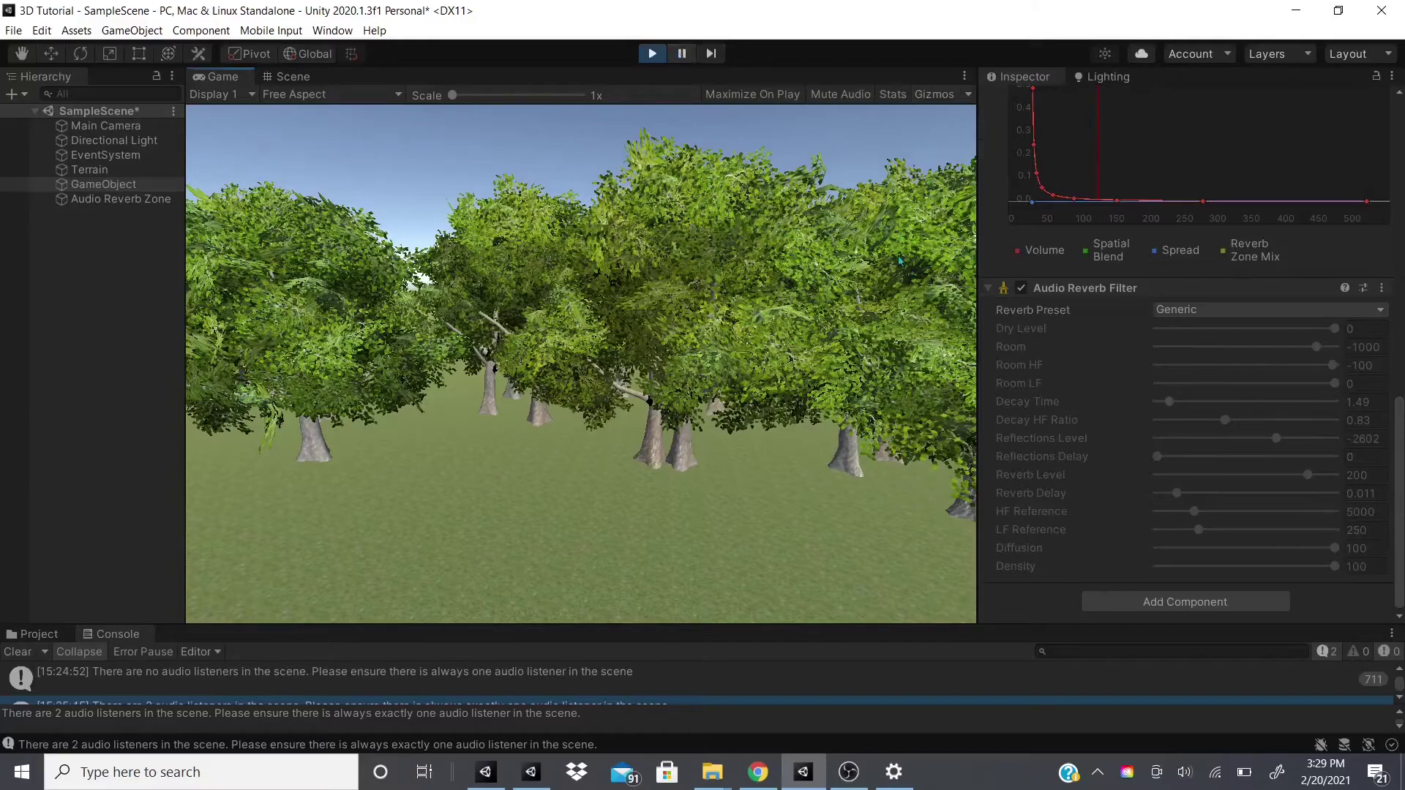
pyautogui.click(1196, 309)
pyautogui.click(1204, 270)
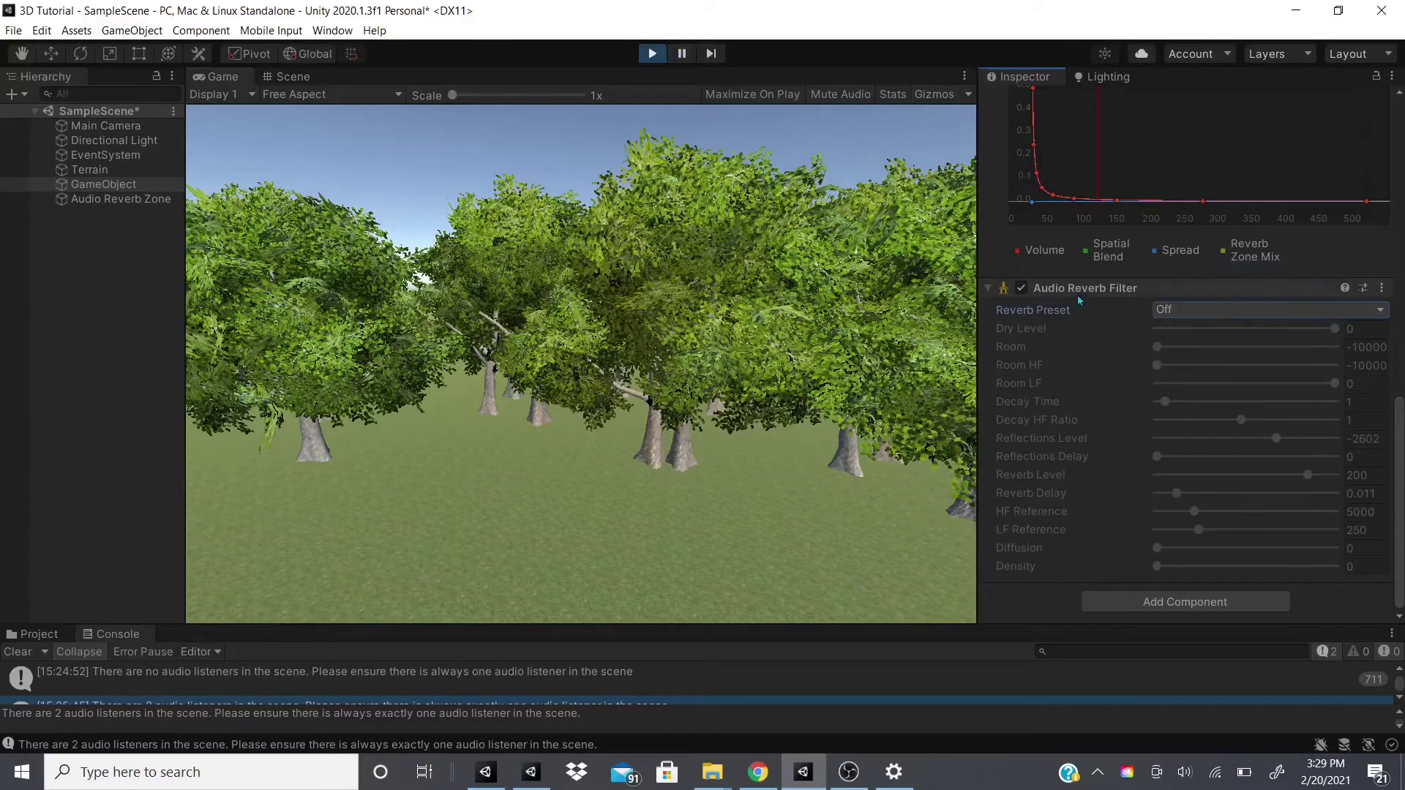
pyautogui.scroll(12, 1087, 305)
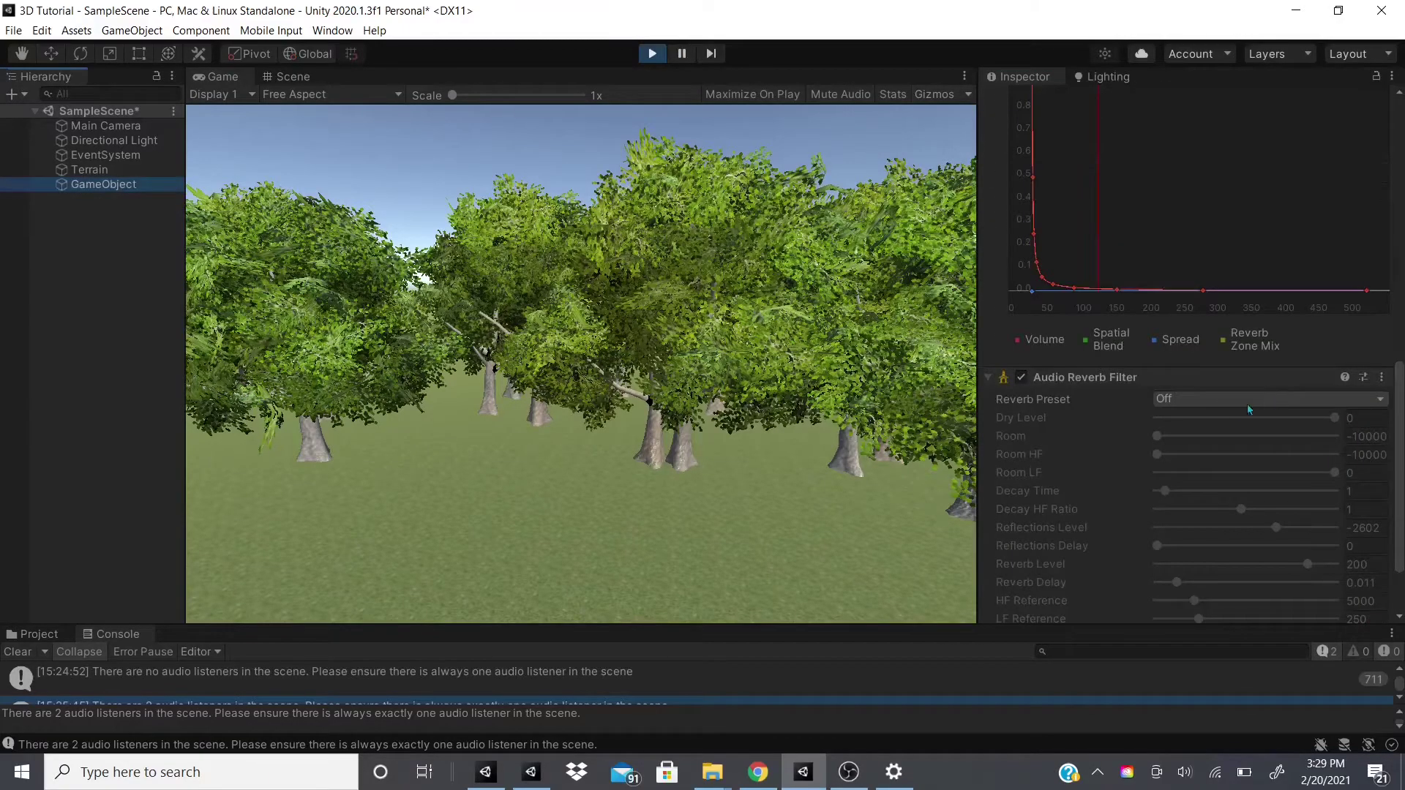
# Set the Audio Reverb Filter's Reverb Preset to Psychotic and resume playback briefly to hear it, leaving the game paused
pyautogui.scroll(-2, 1247, 406)
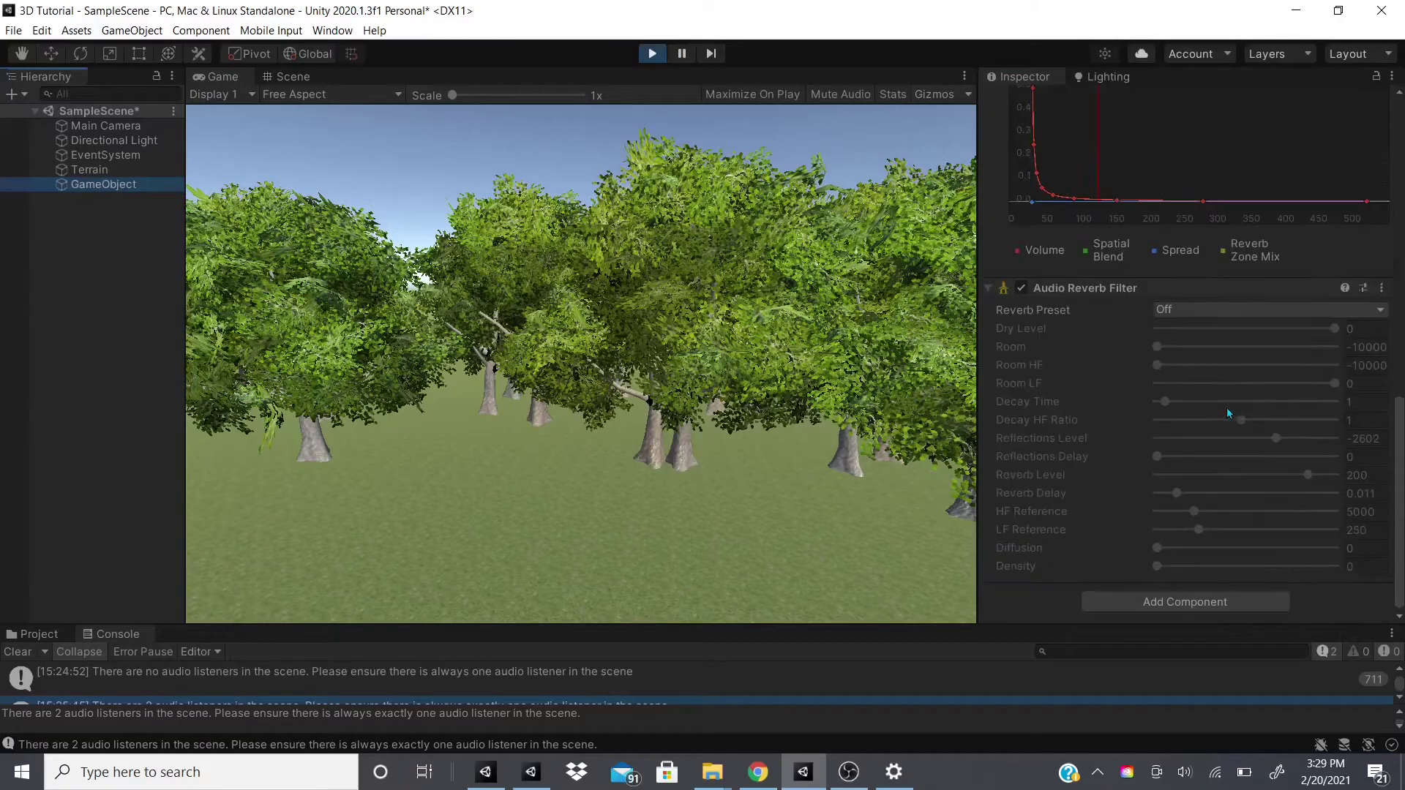
pyautogui.click(1186, 309)
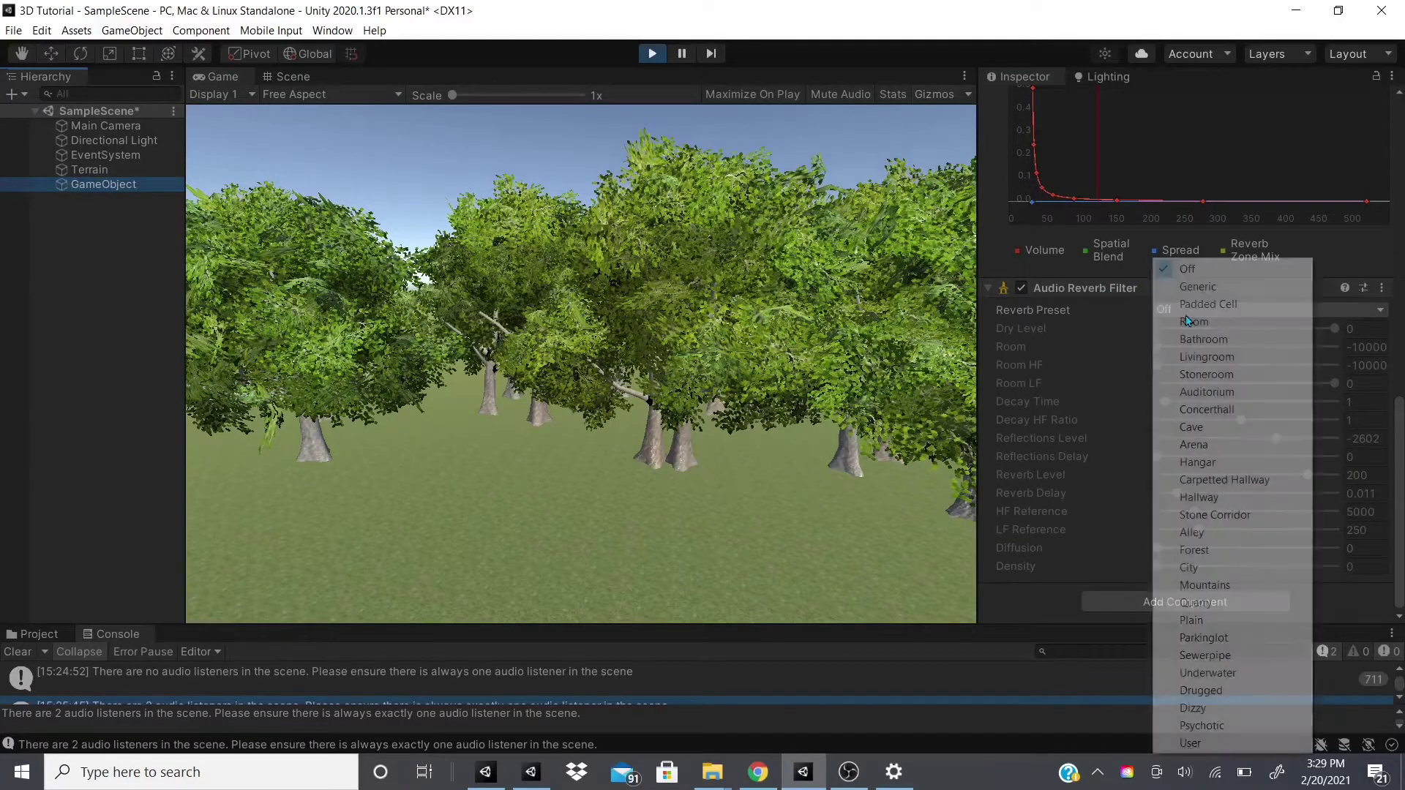
pyautogui.click(1228, 725)
pyautogui.scroll(3, 1244, 512)
pyautogui.click(1244, 474)
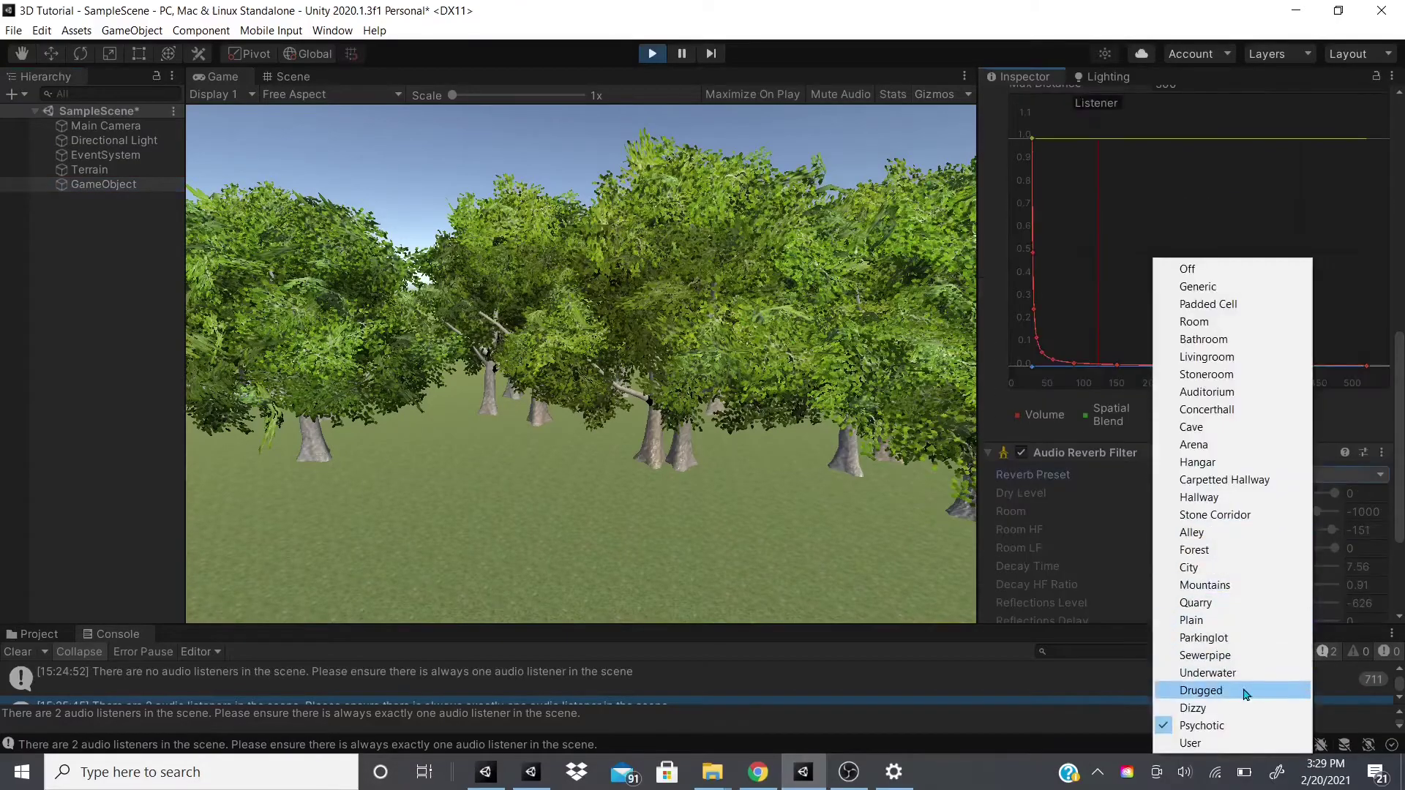
pyautogui.click(687, 57)
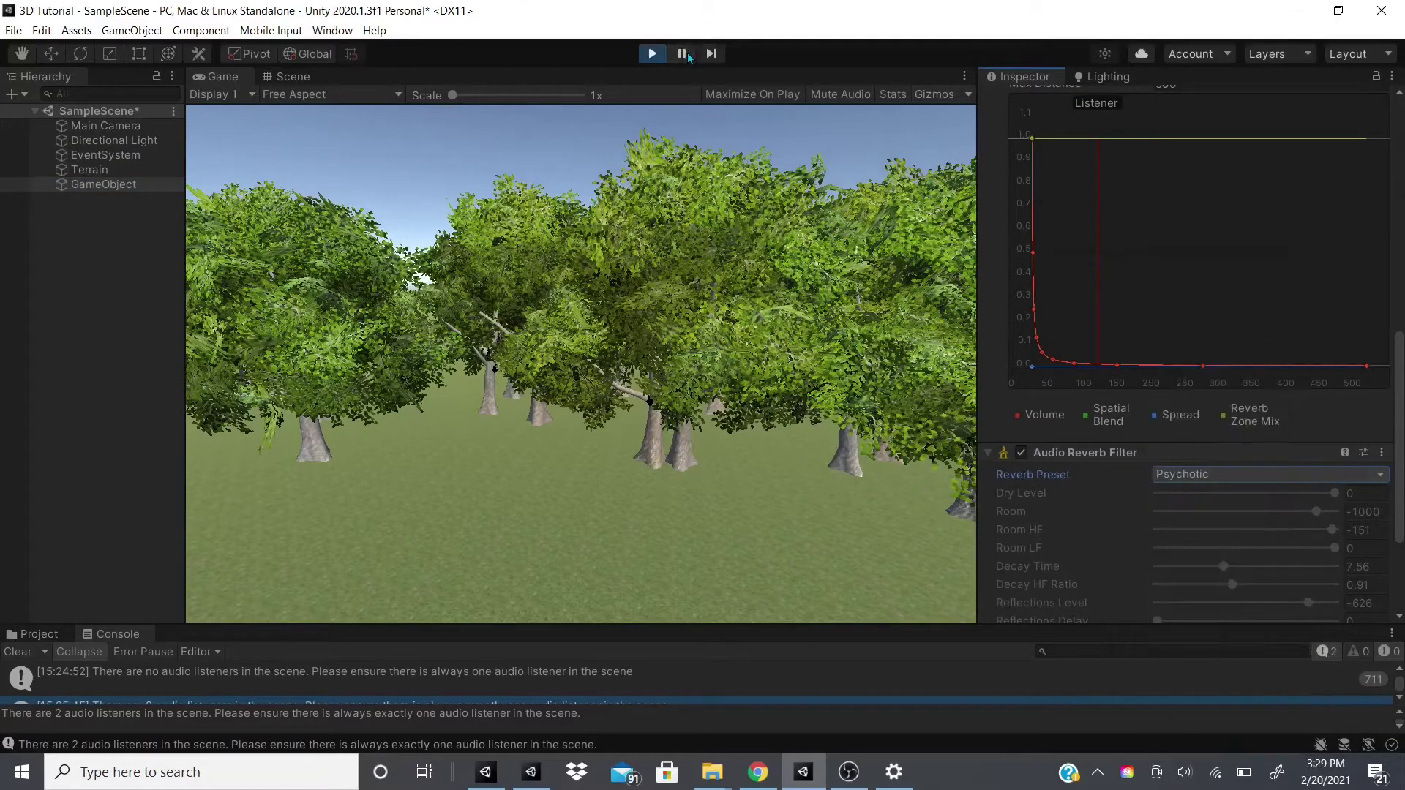
pyautogui.click(689, 58)
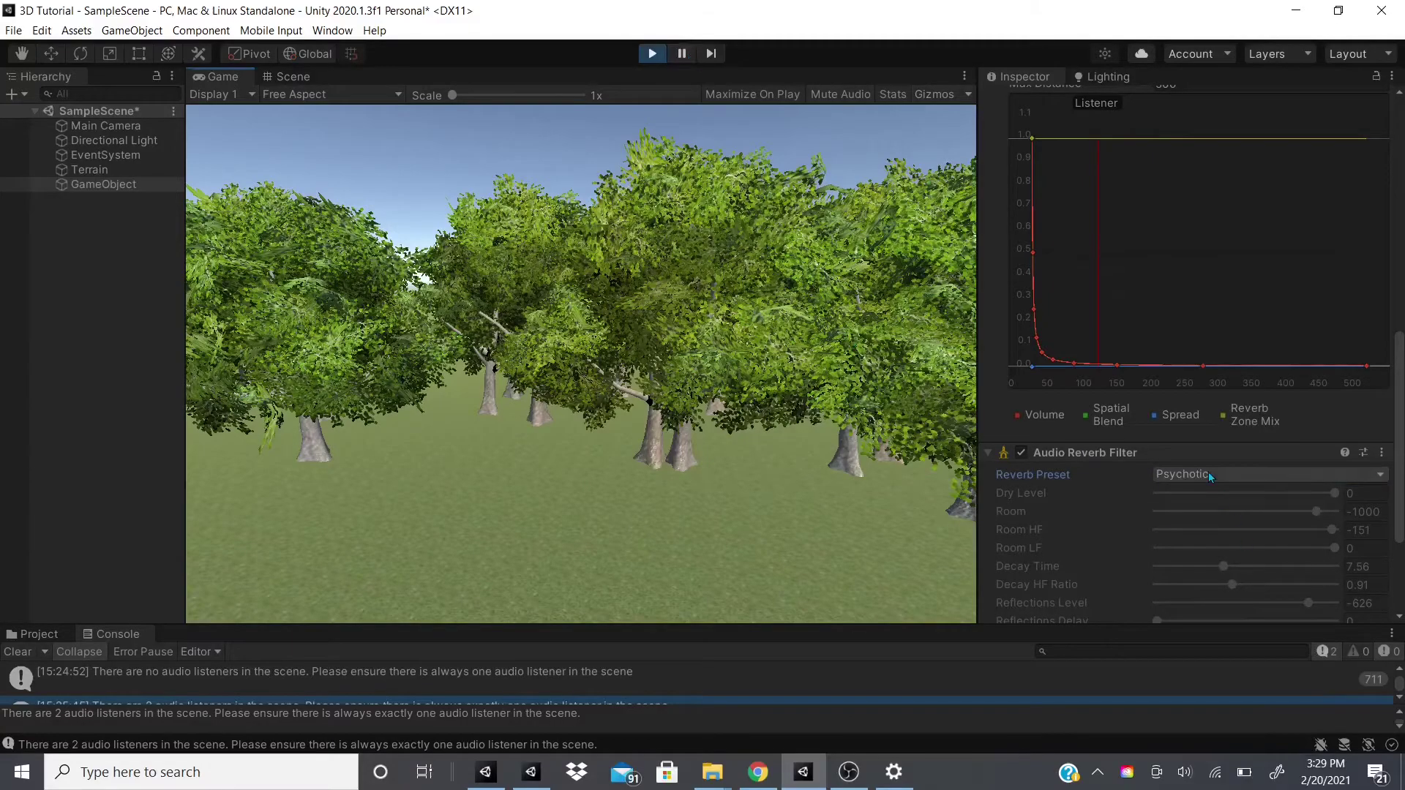
pyautogui.click(685, 62)
pyautogui.scroll(-5, 1226, 348)
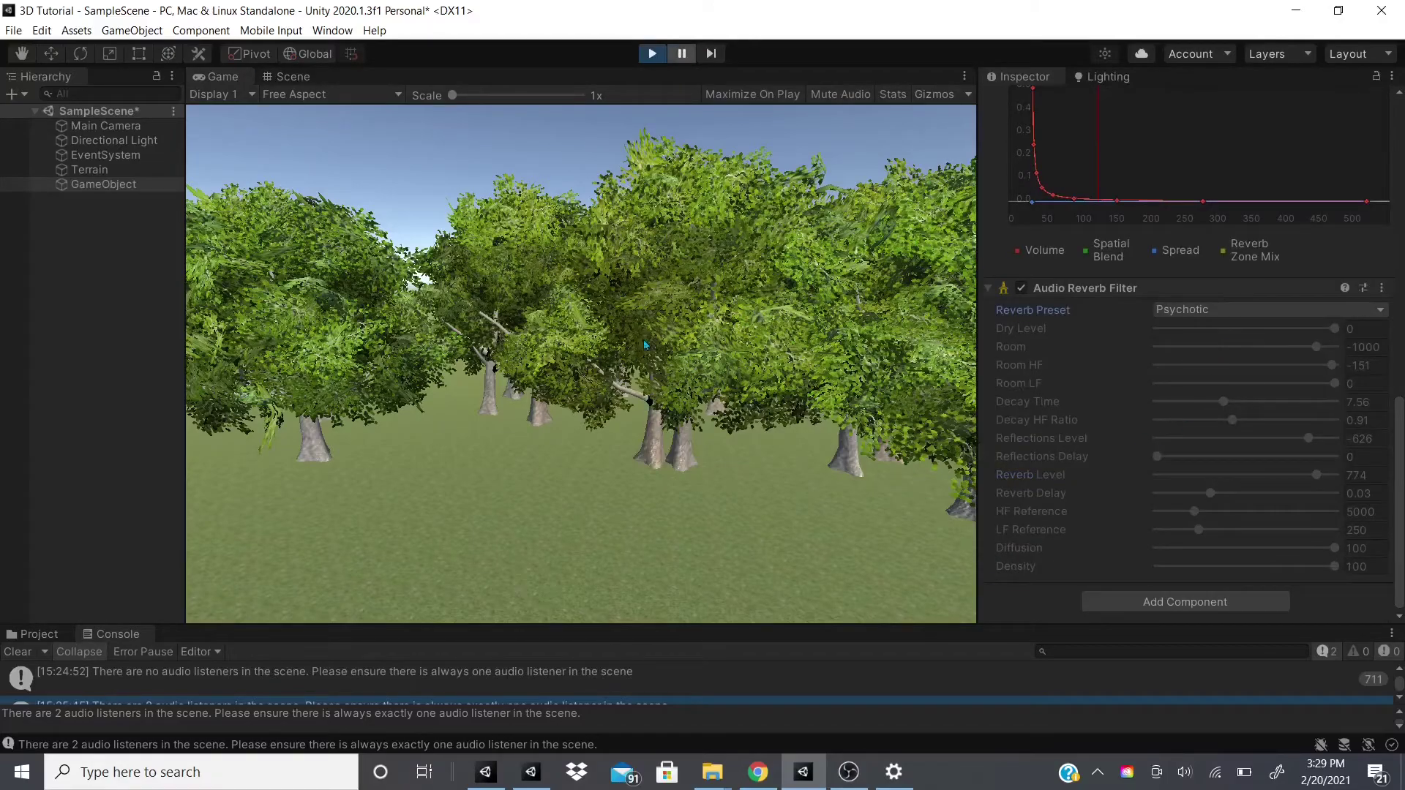
# Remove the Audio Reverb Filter component from GameObject and review the audio components that can be added
pyautogui.click(1380, 290)
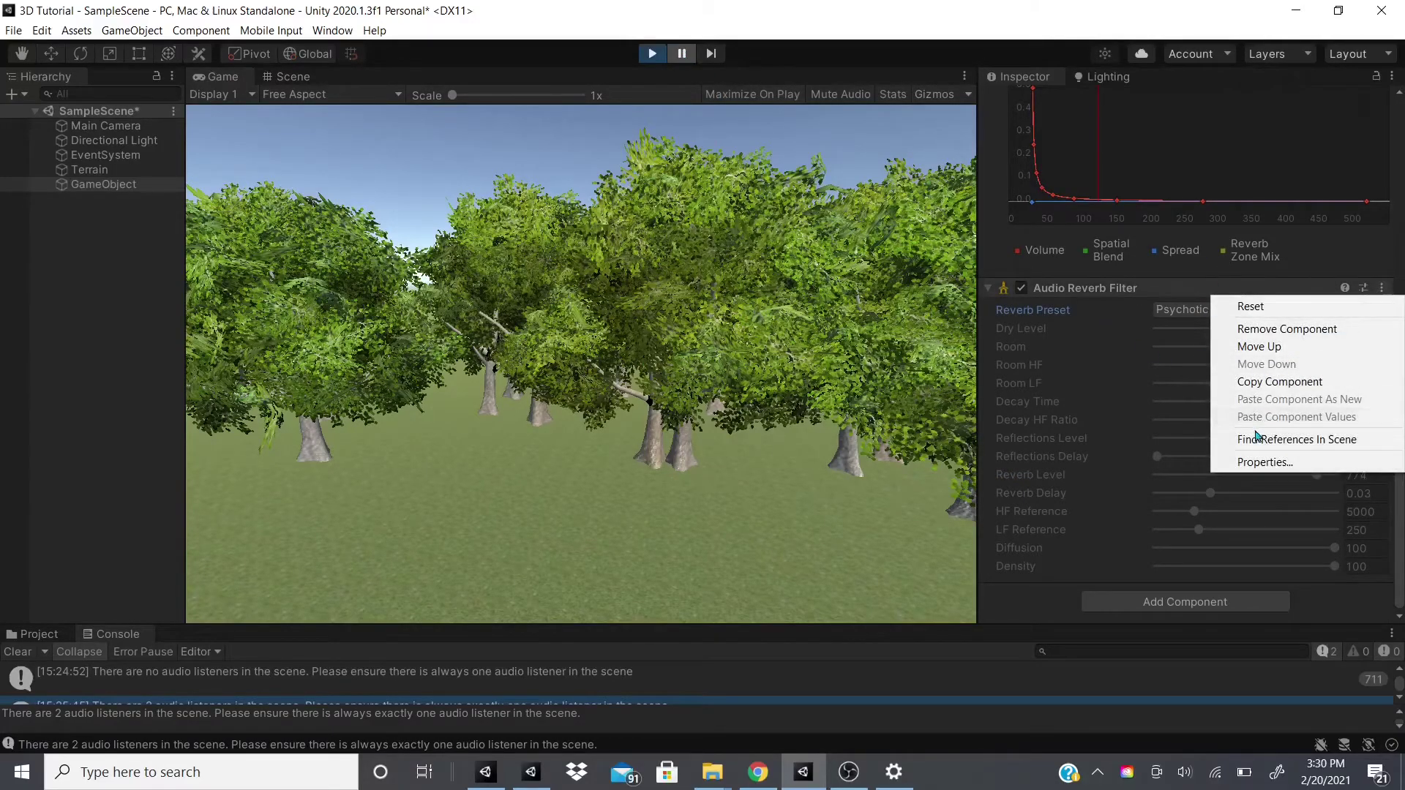
pyautogui.click(1258, 329)
pyautogui.click(1171, 603)
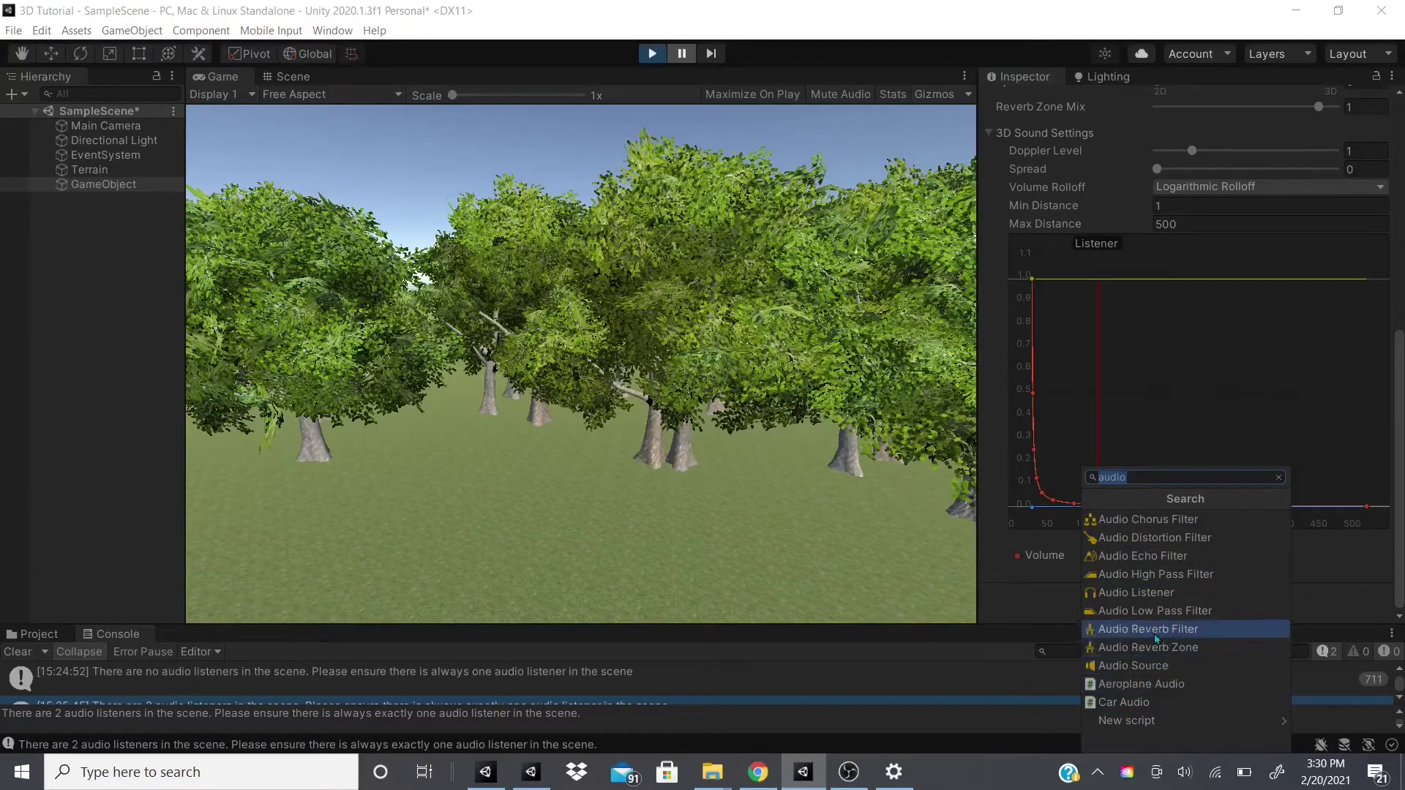
pyautogui.click(1079, 284)
pyautogui.scroll(4, 1156, 279)
pyautogui.scroll(-3, 1209, 325)
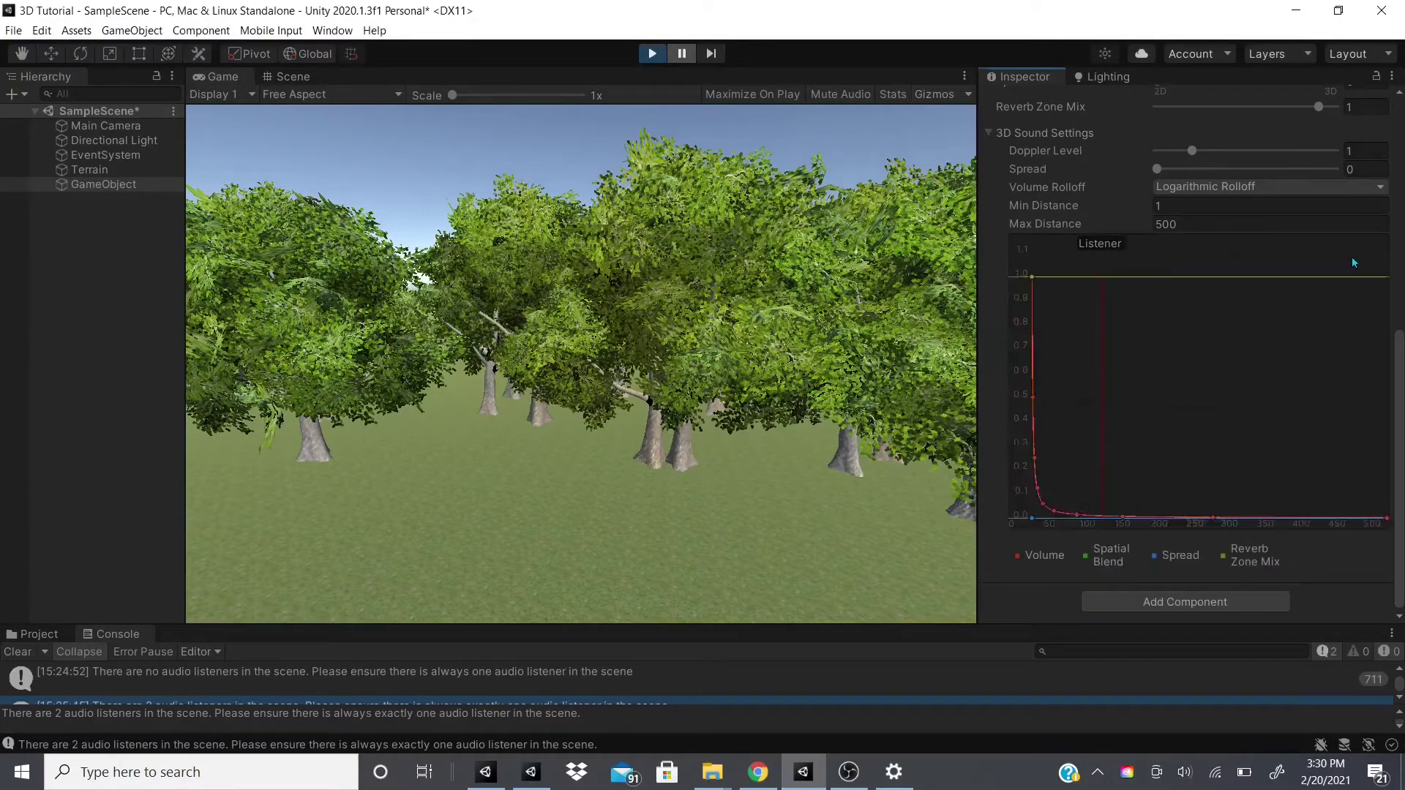
pyautogui.scroll(10, 1215, 277)
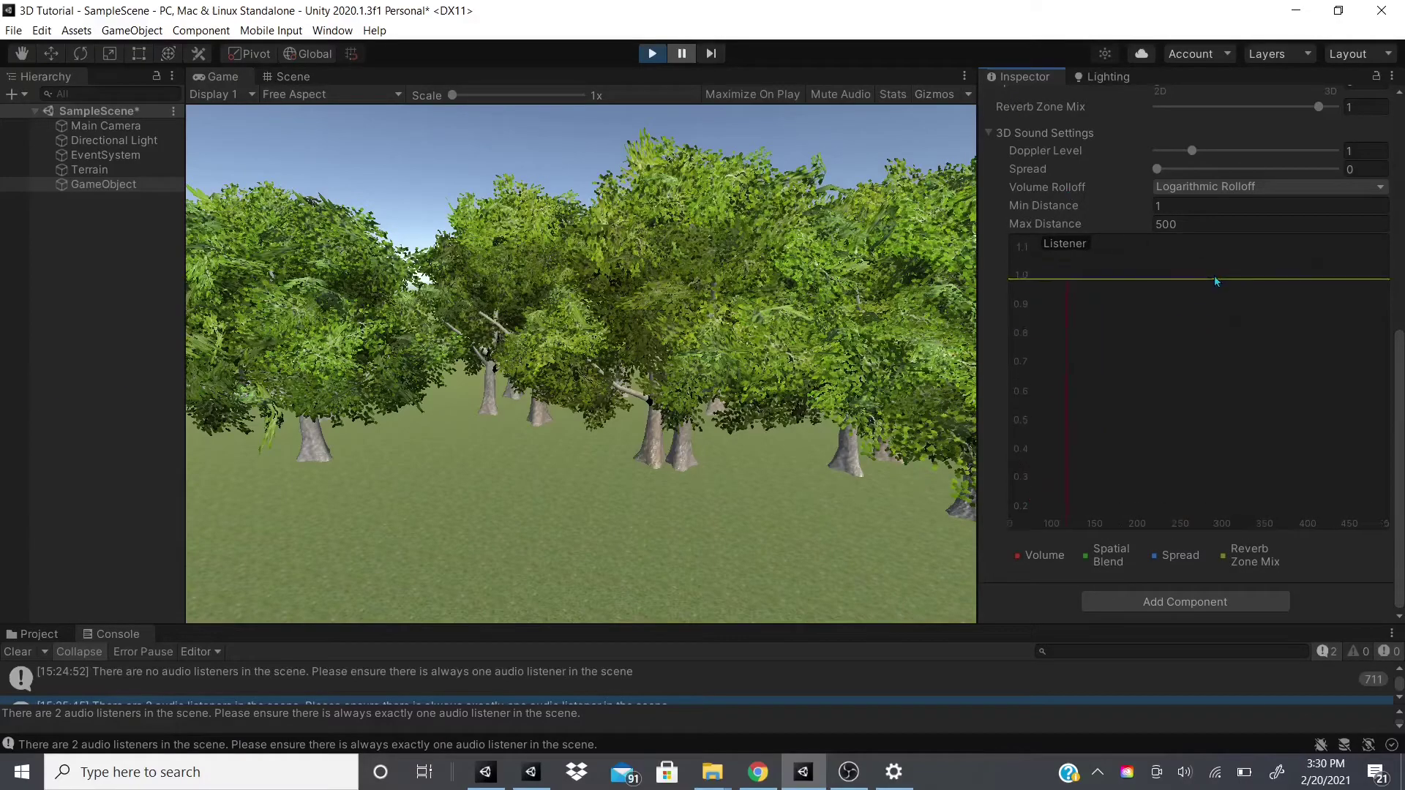
pyautogui.scroll(-10, 1186, 263)
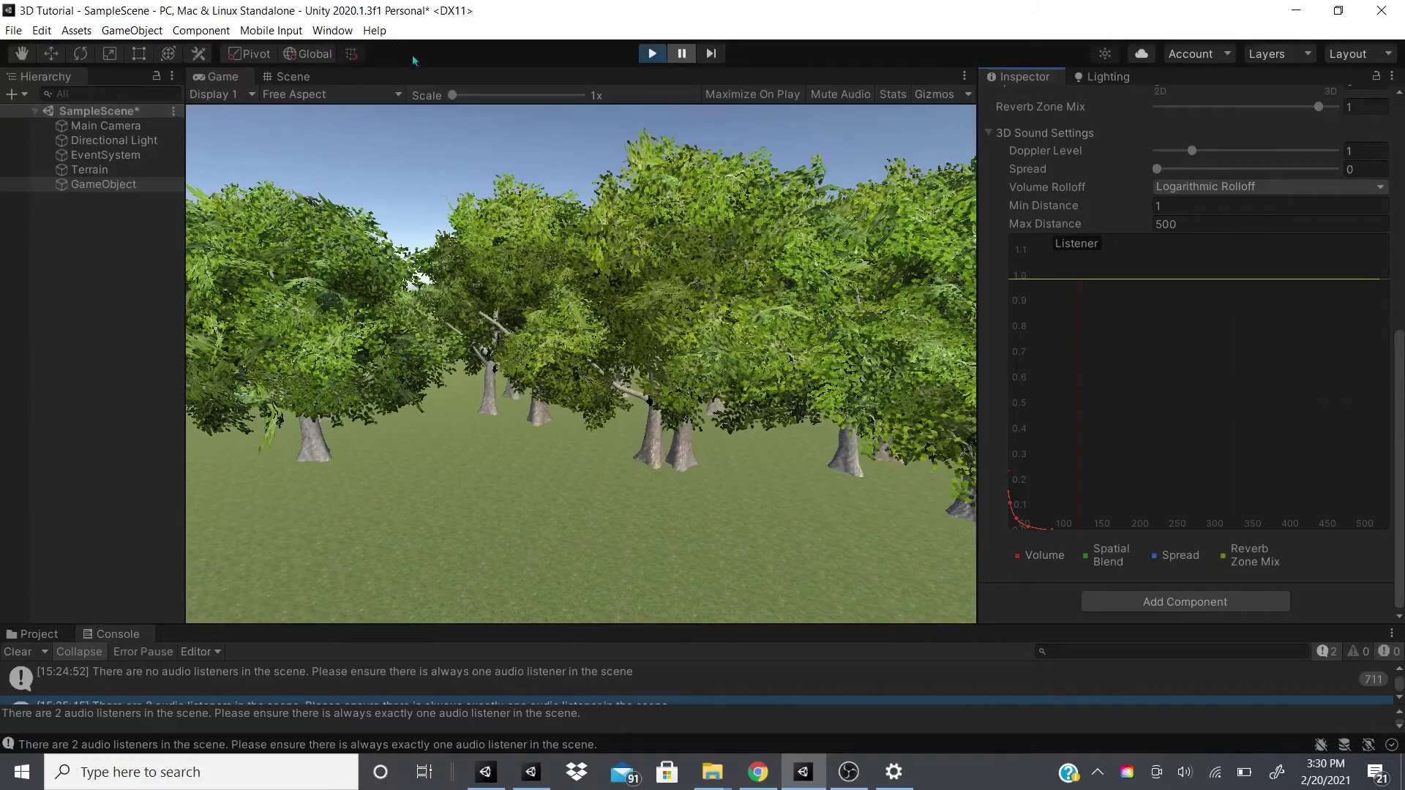
# Bring up the components that can be added to GameObject and clear the audio search to show all categories
pyautogui.click(1236, 601)
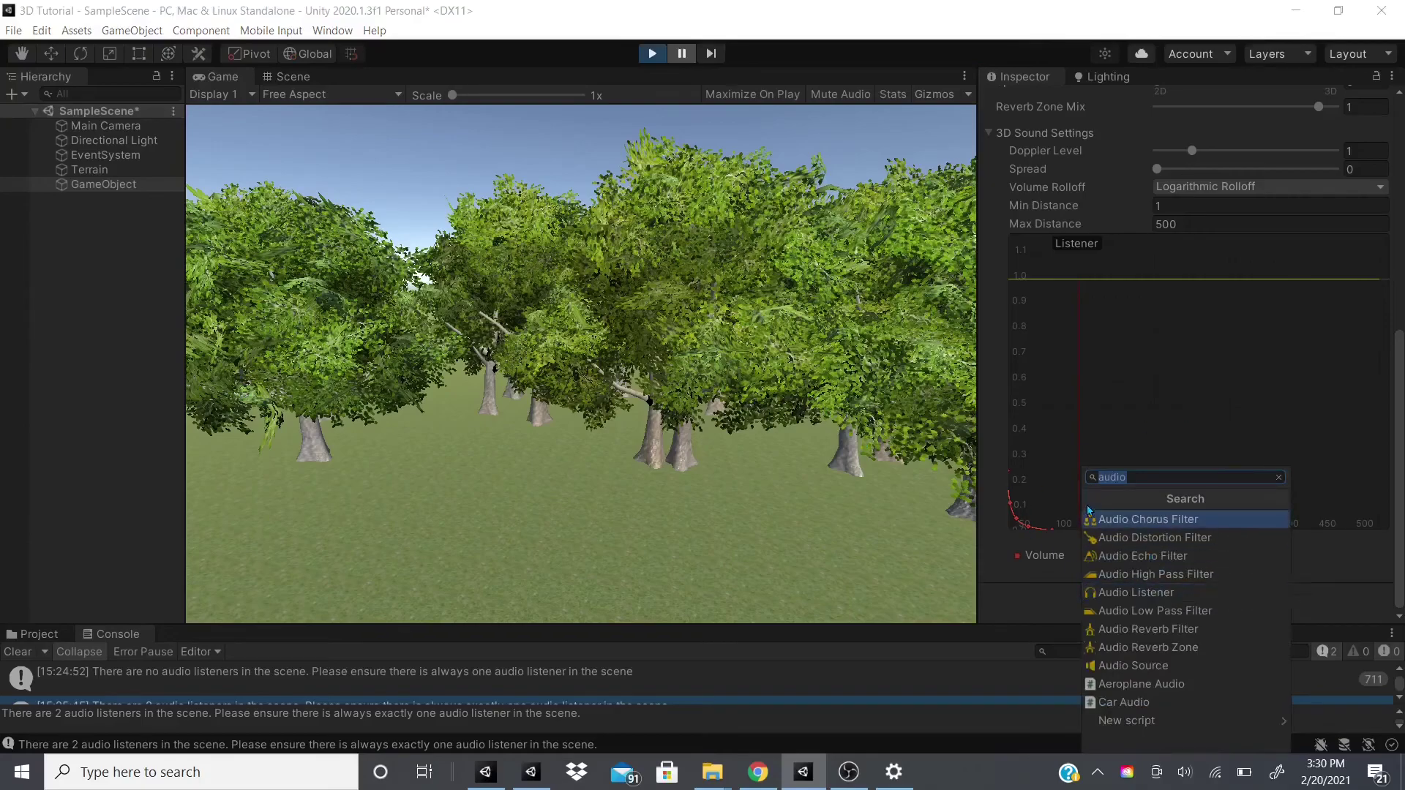
pyautogui.press('BackSpace')
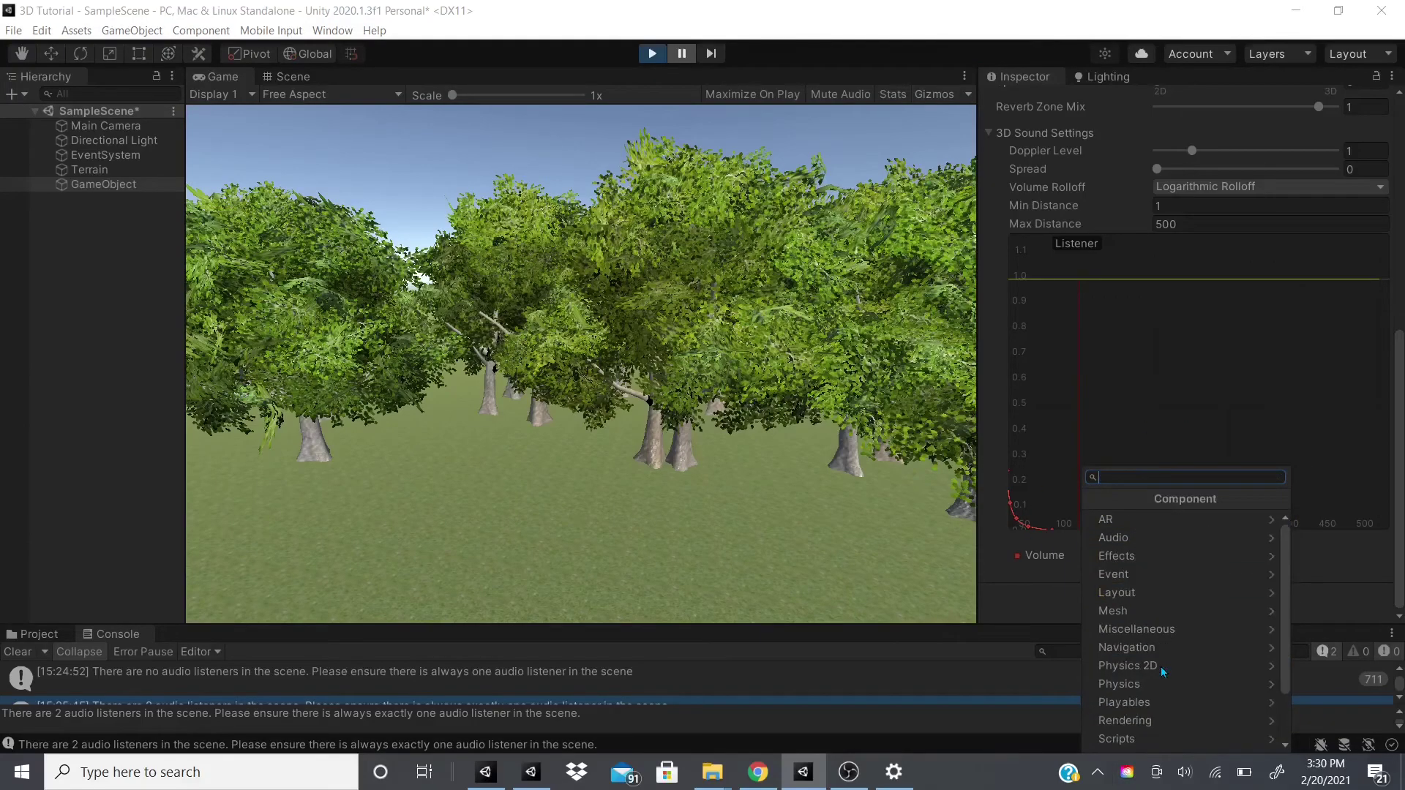